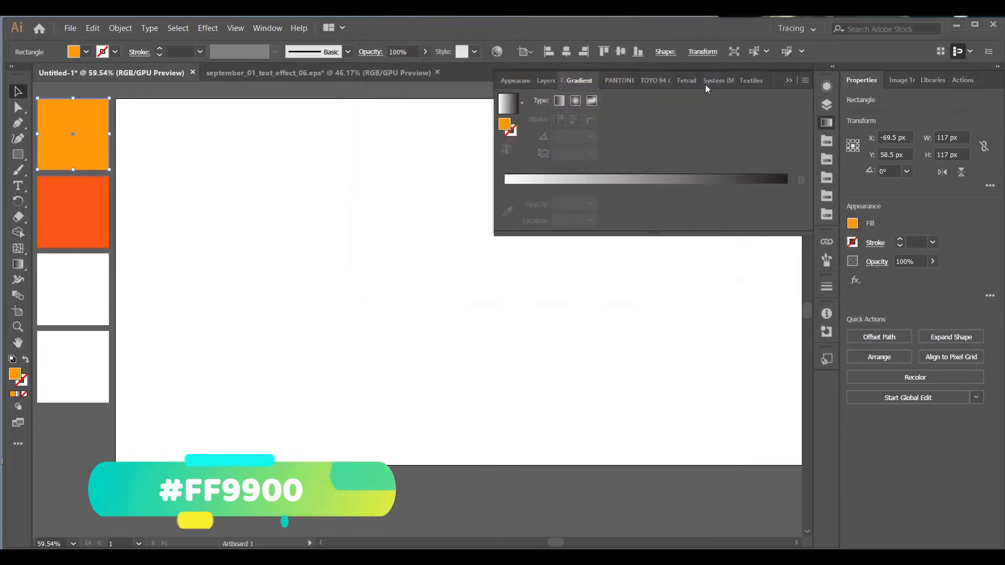
Set the fill of the second square swatch to FF3300
click(86, 225)
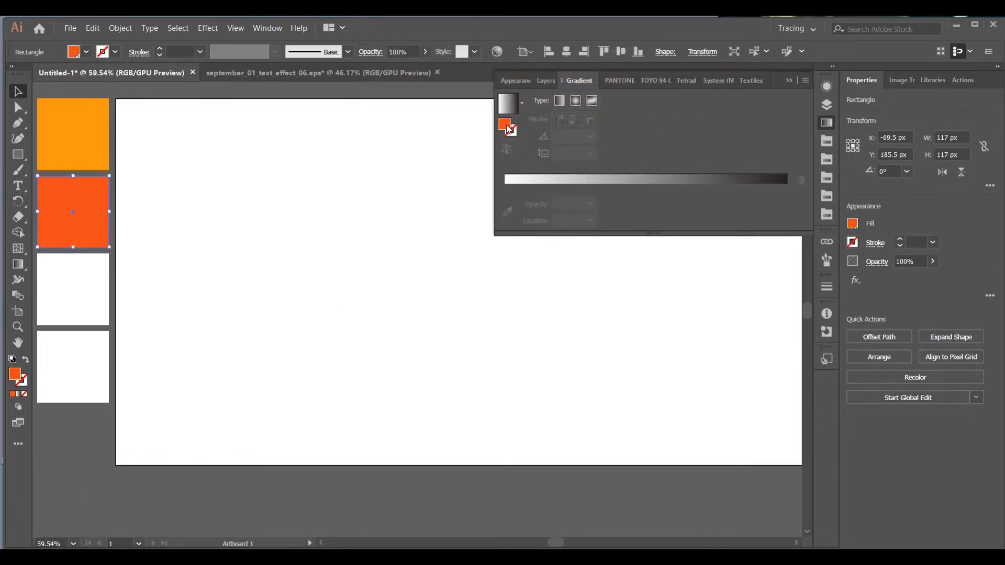
double_click(505, 126)
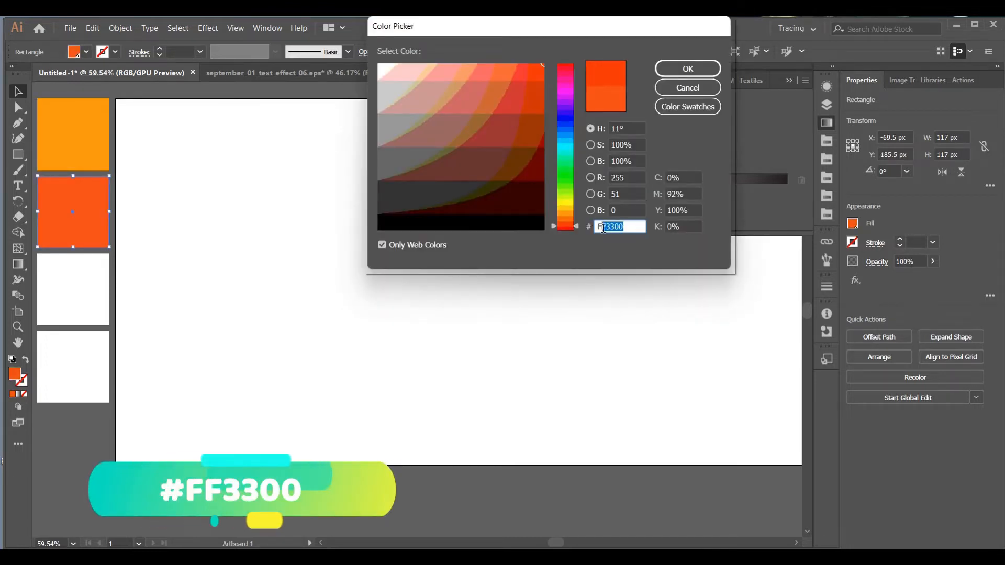
click(688, 69)
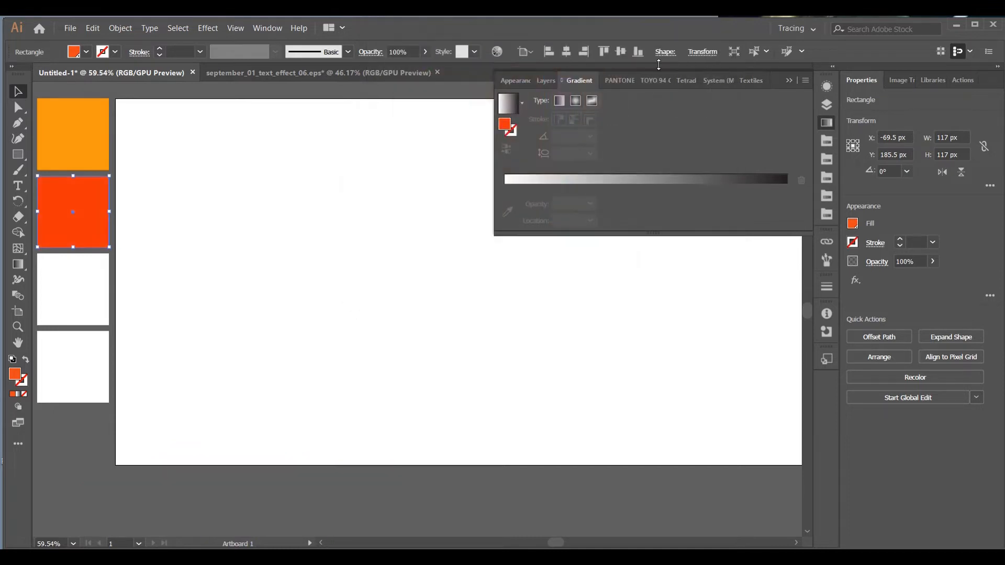
Apply a white-to-black linear gradient to the third square and set its angle to 90°
click(75, 288)
click(522, 105)
scroll(475, 133, up, 1)
click(439, 134)
click(559, 156)
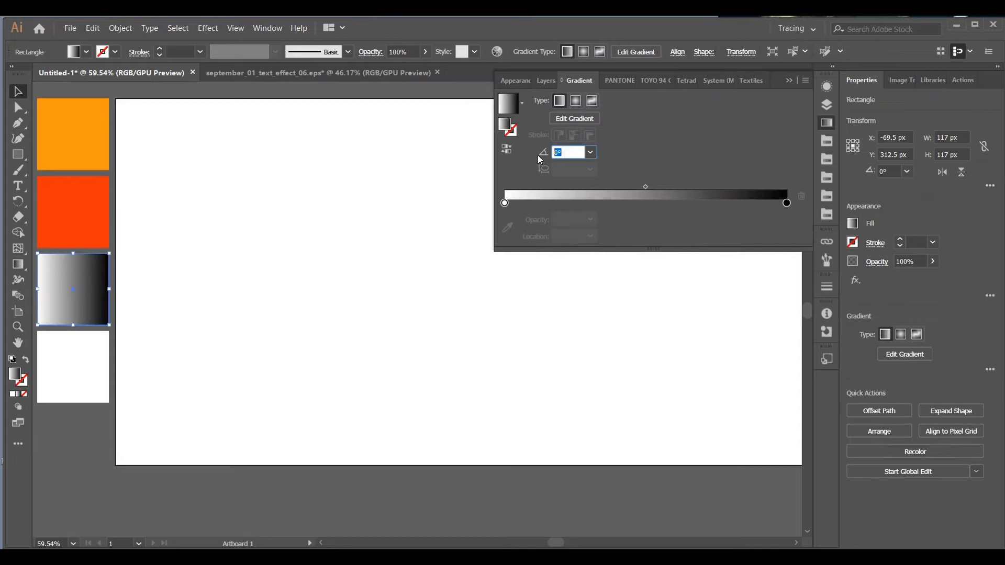
key(Return)
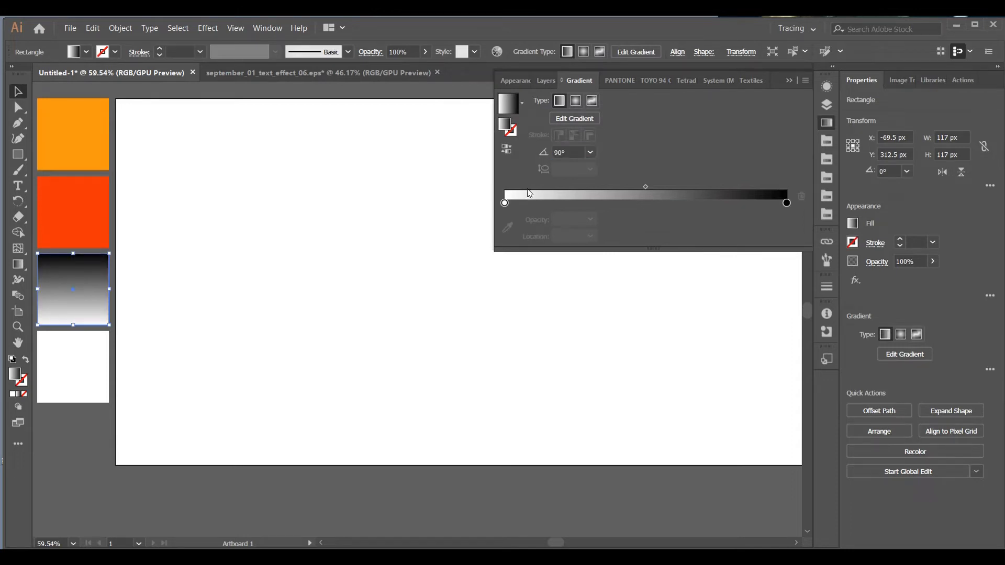
Set the colour of the gradient's white starting stop to CC0422
click(504, 203)
double_click(505, 203)
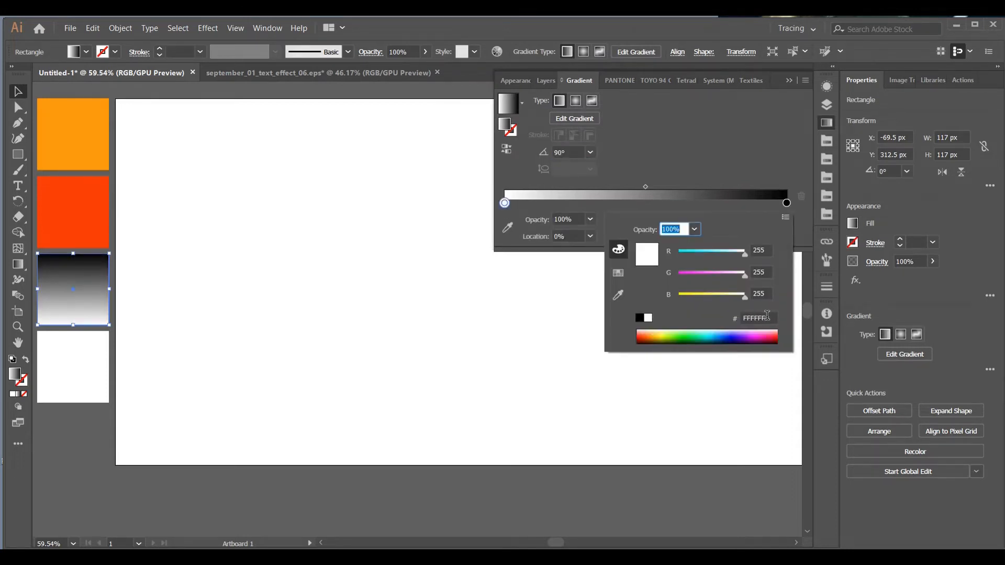
click(758, 317)
text(cc)
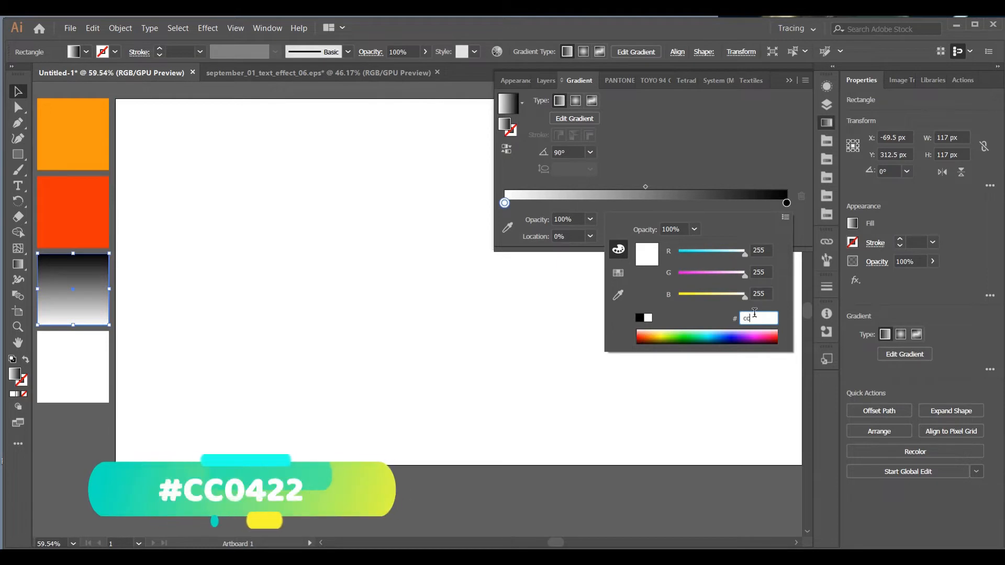
text(0422)
key(Return)
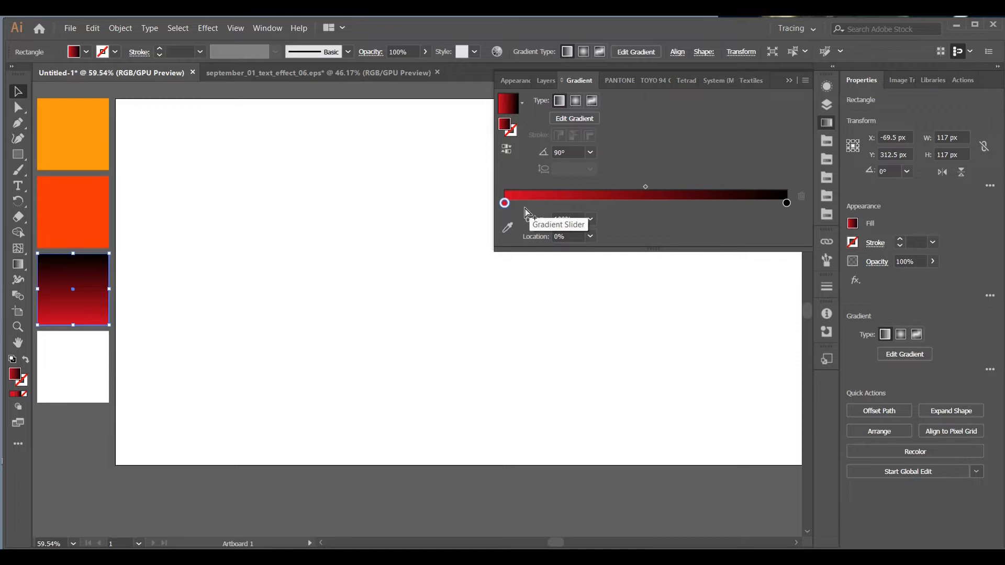
Add a gradient stop just after the starting stop and set its colour to 781221
click(531, 203)
double_click(531, 203)
click(767, 318)
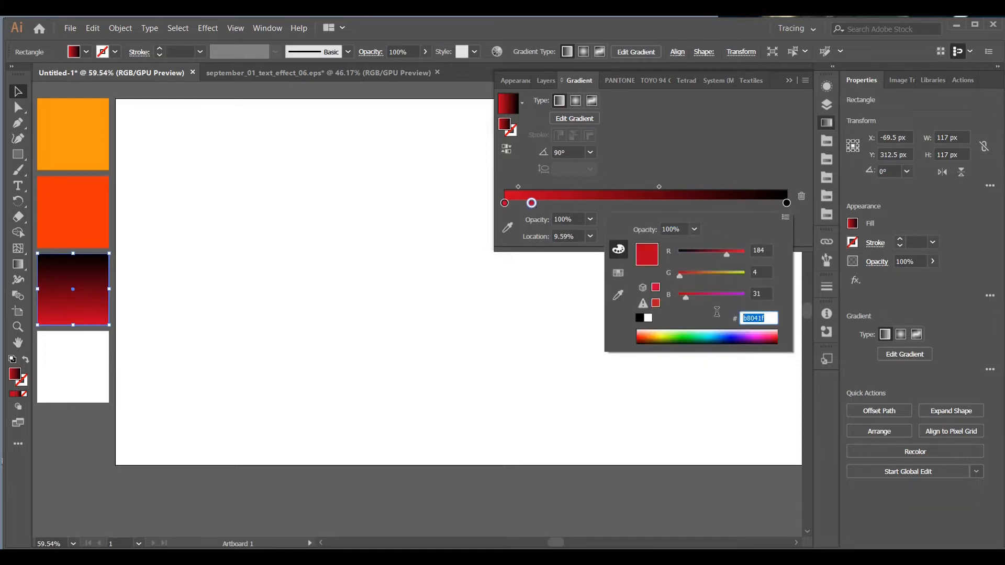
text(78)
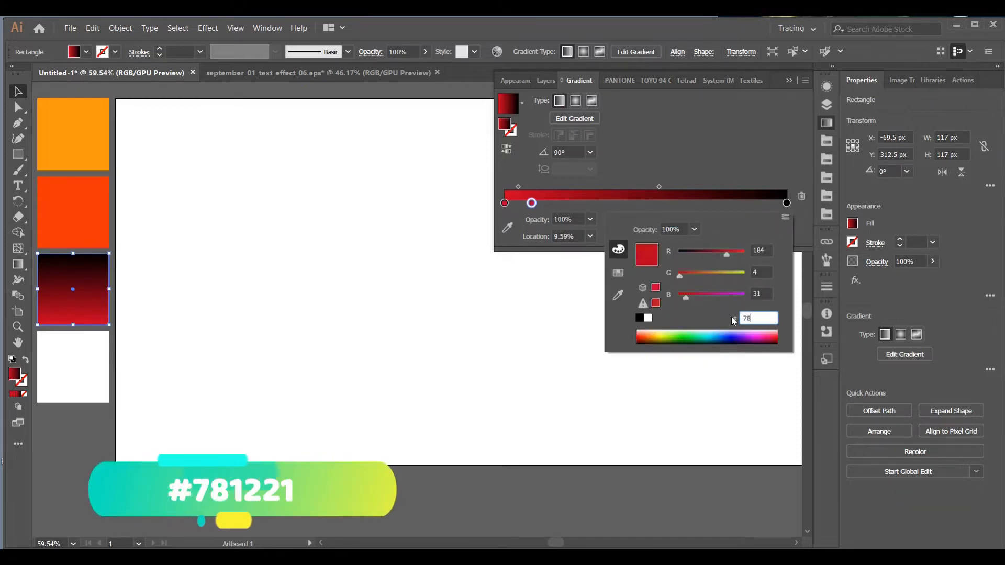
text(1221)
key(Return)
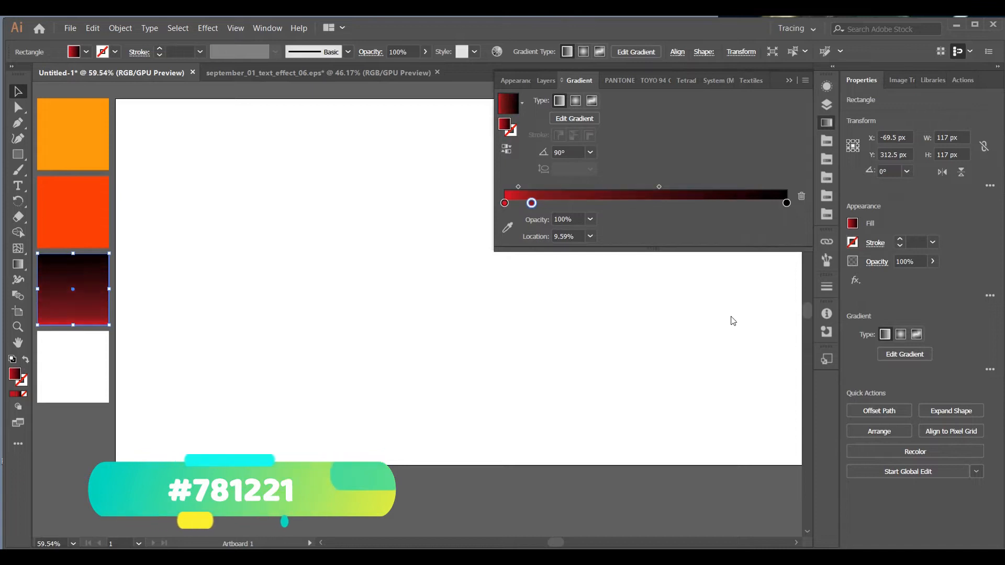
Set the location of the 781221 stop to 10.5% and check the midpoint before it
click(562, 236)
key(BackSpace)
text(10.5)
key(Return)
click(519, 186)
click(570, 235)
Add another gradient stop at about 40% and set its colour to 621521
click(617, 203)
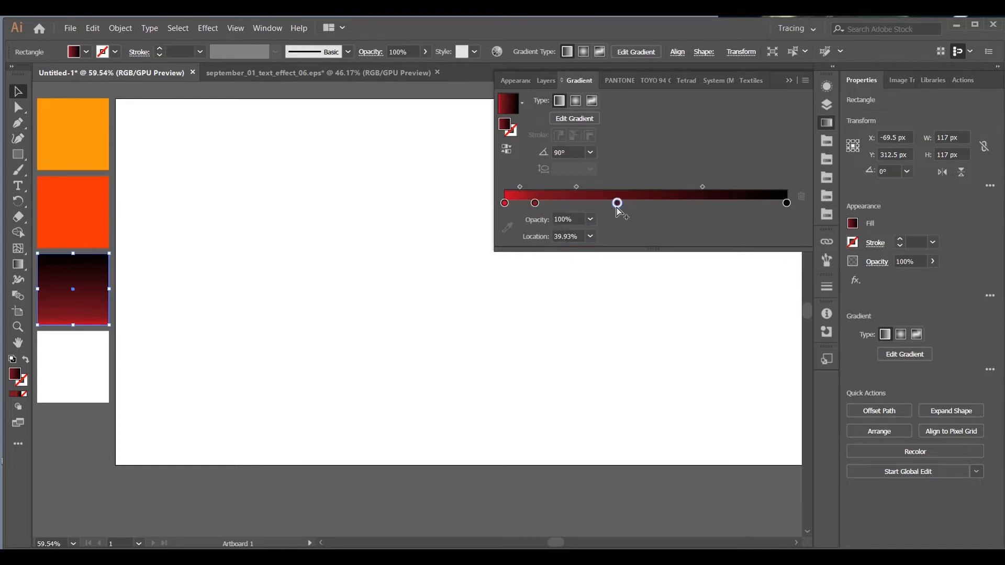
double_click(617, 204)
drag(769, 319, 705, 316)
key(BackSpace)
text(62)
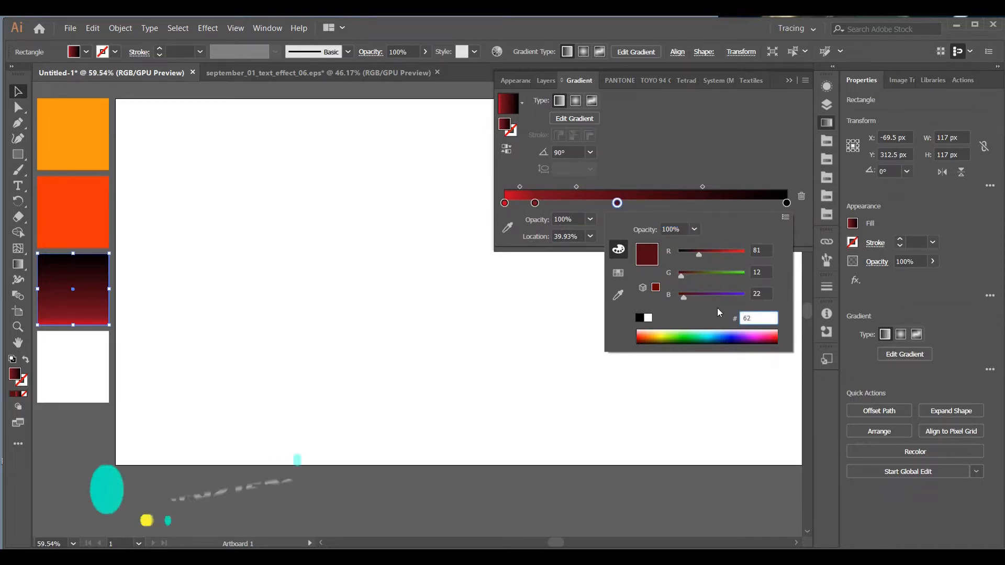
text(1521)
key(Return)
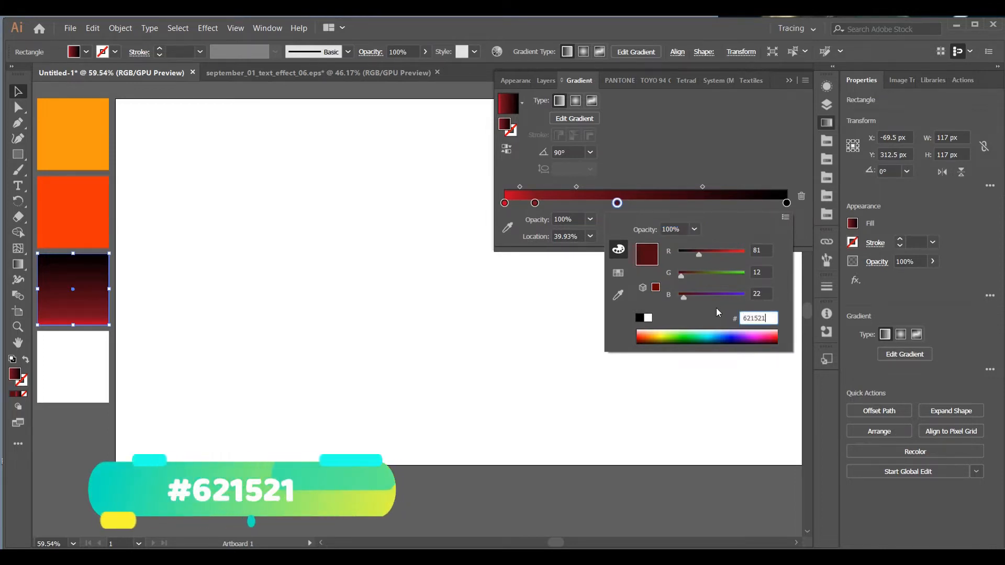
Move the 621521 stop to location 55% and check the midpoint before it
click(528, 236)
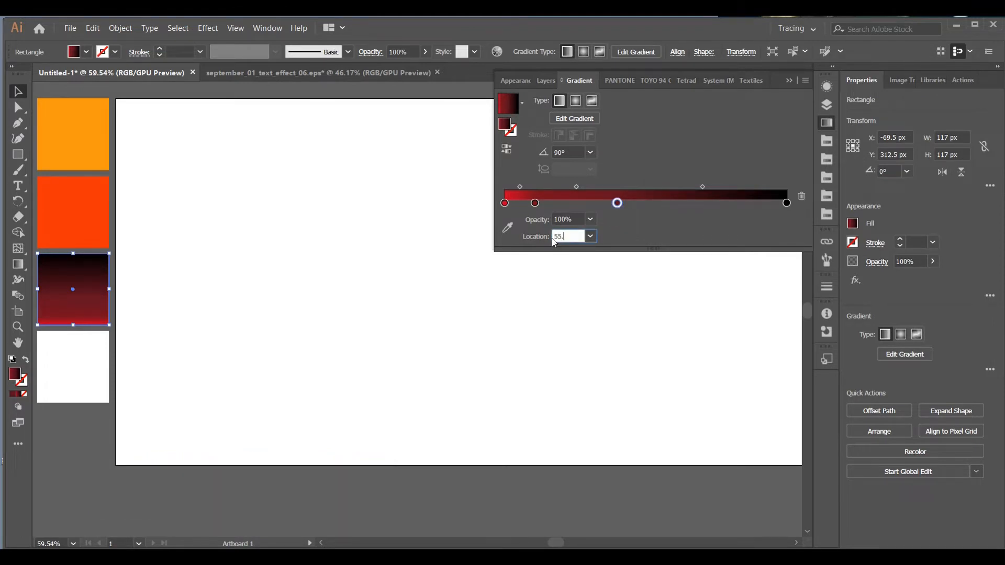
text(55.08)
key(Return)
click(598, 187)
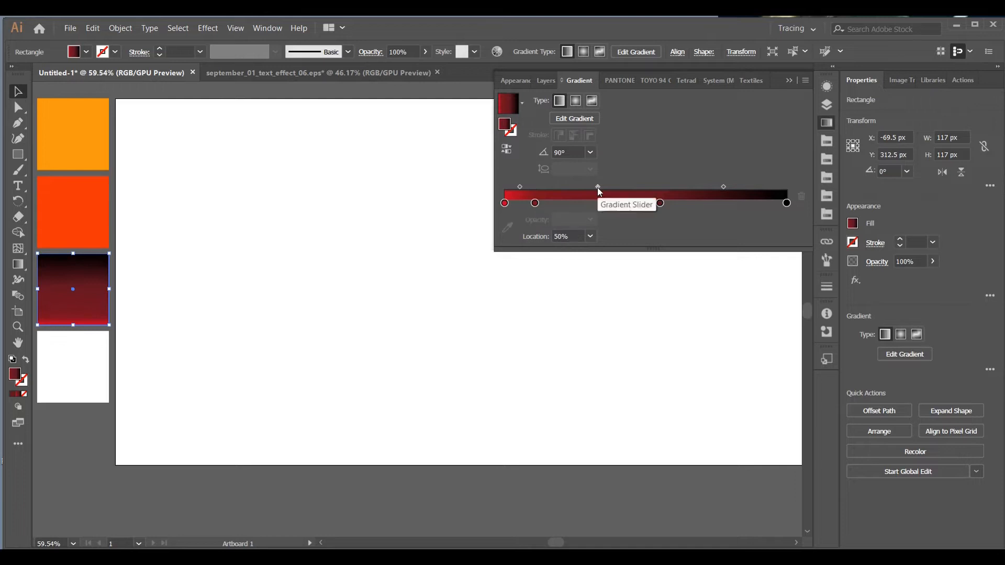
Add a gradient stop at about 68% and set its colour to A40A22
click(698, 204)
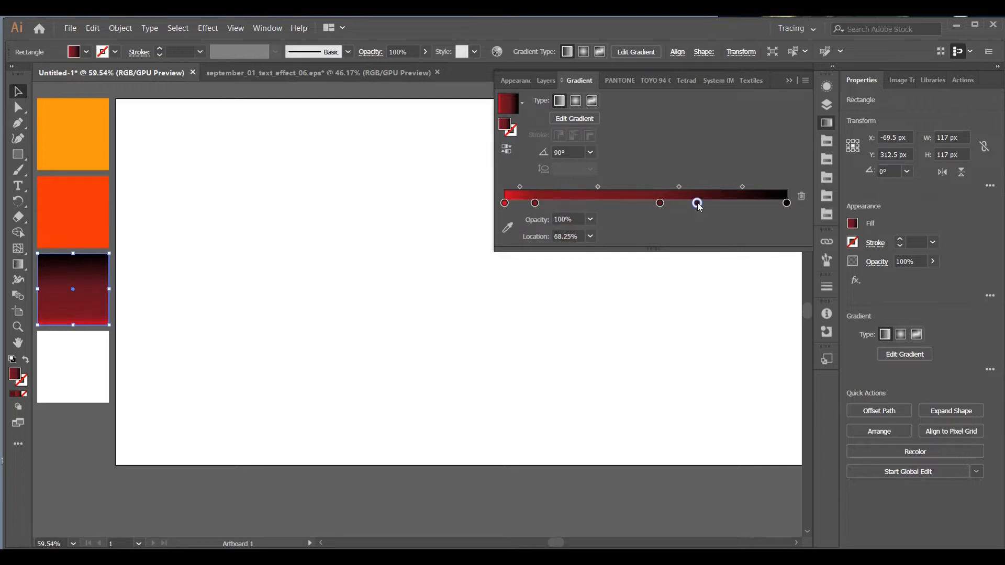
double_click(698, 203)
click(759, 319)
key(BackSpace)
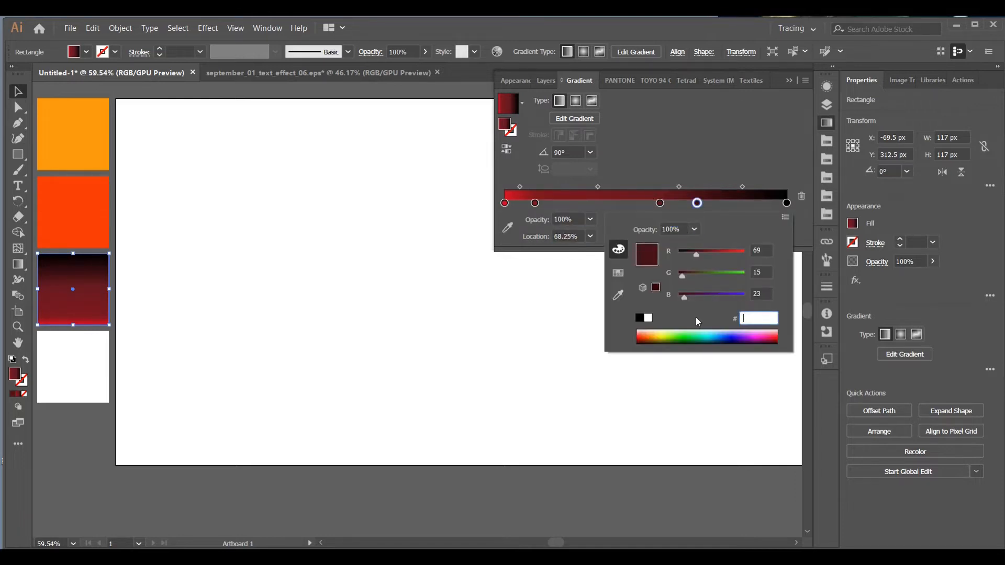
text(a4)
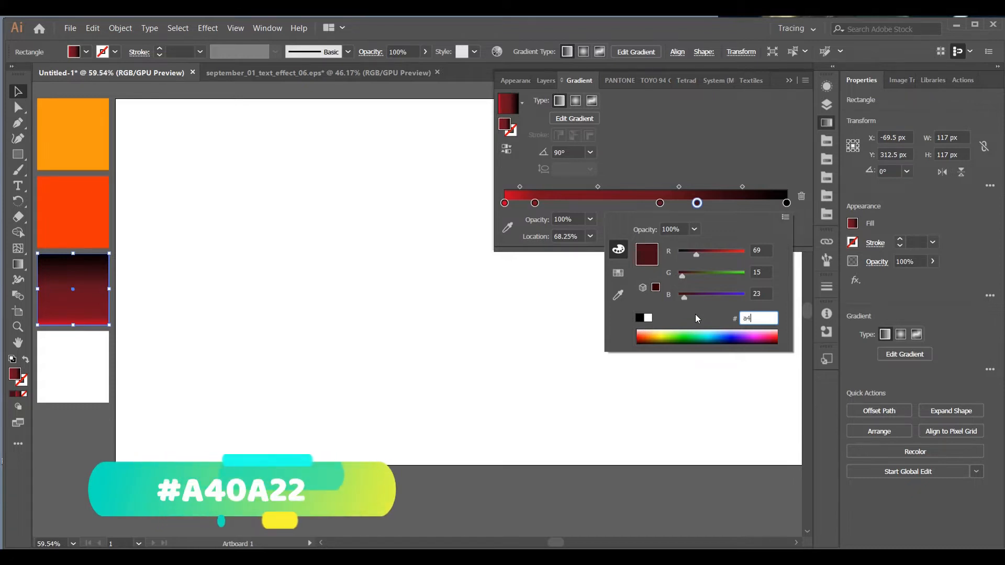
text(0a22)
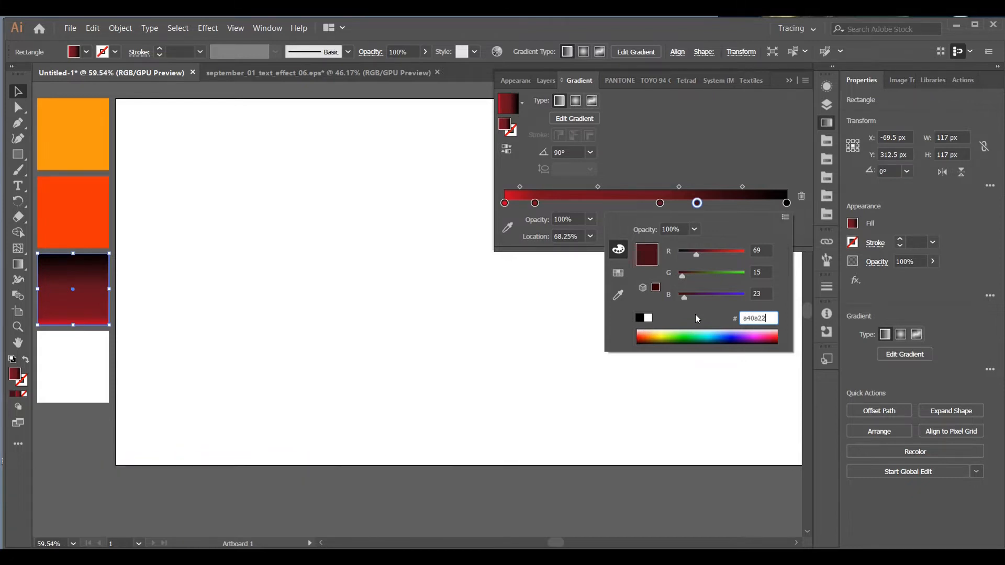
key(Return)
Move the A40A22 stop to location 78.1% and check the midpoint before it
drag(579, 237, 541, 238)
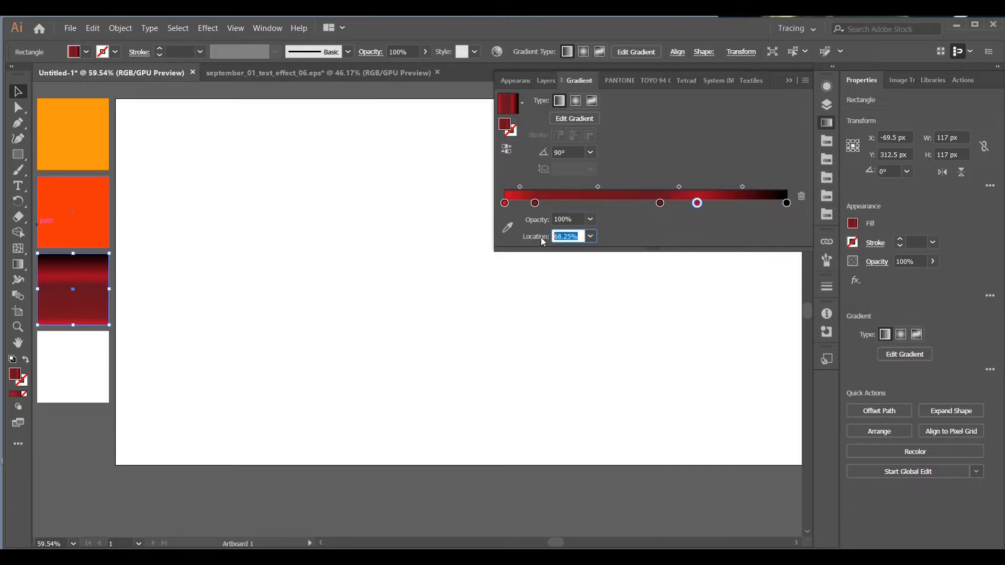
text(78.1)
key(Return)
click(693, 187)
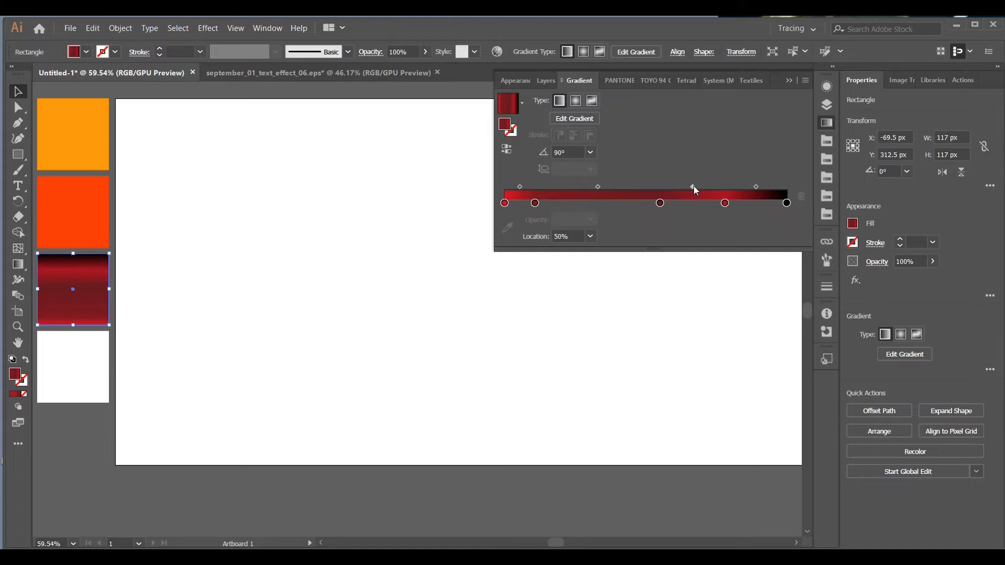
Set the colour of the black end stop to 671421
click(788, 205)
double_click(788, 205)
click(770, 316)
key(BackSpace)
text(67)
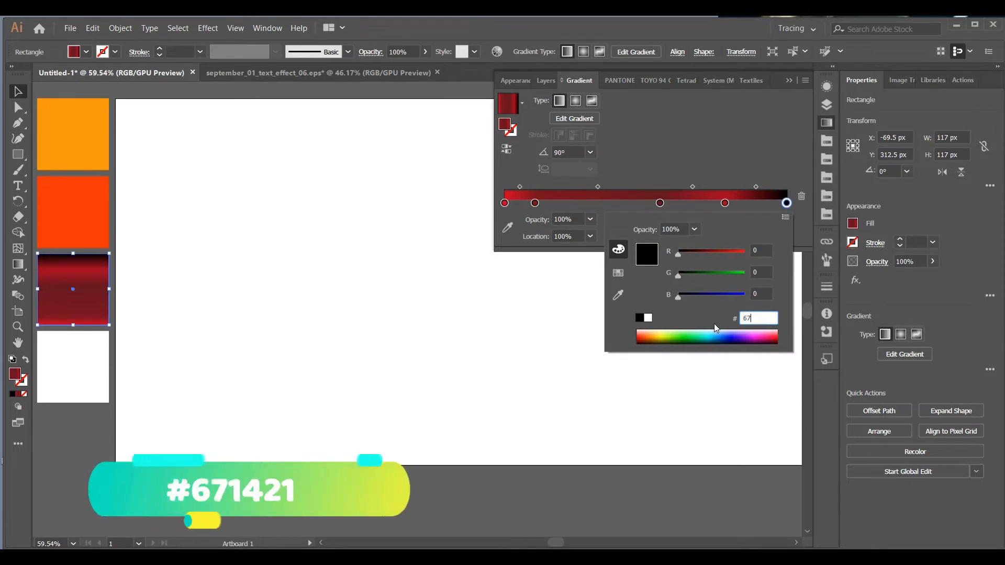
text(1421)
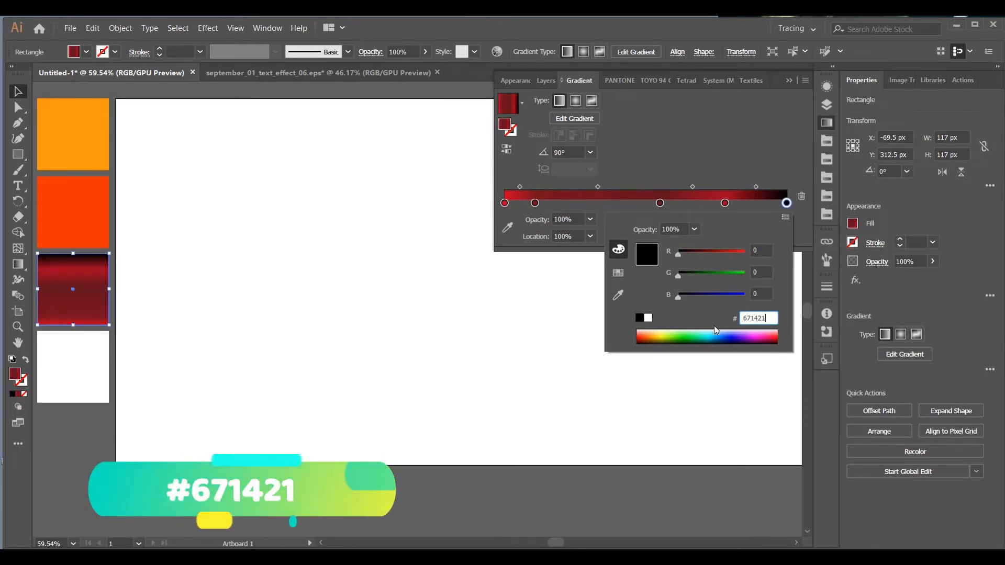
key(Return)
Set the end stop's location to 89.65%, review its midpoint and the enlarged gradient, and close the gradient settings
drag(579, 238, 551, 237)
key(BackSpace)
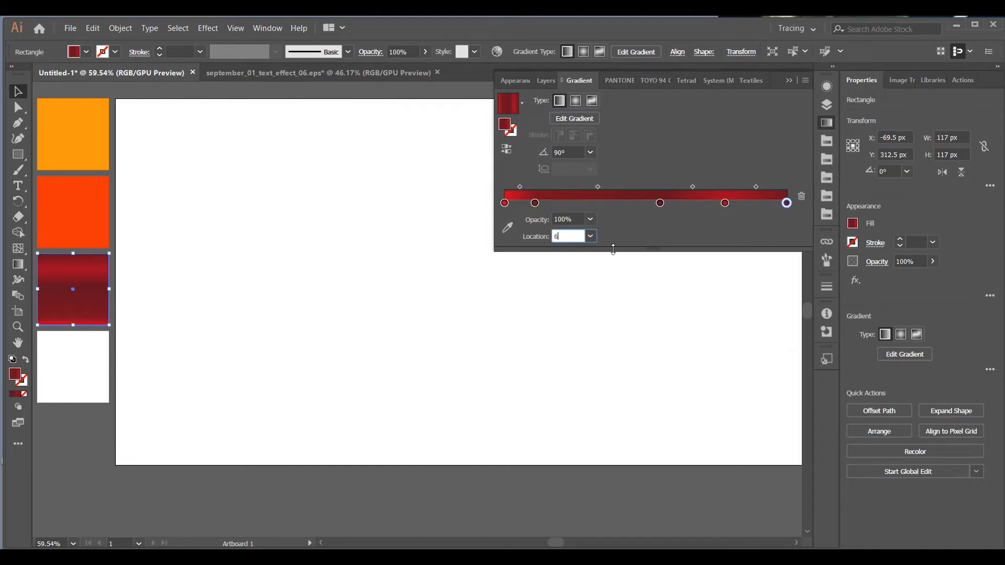
text(89.65)
key(Return)
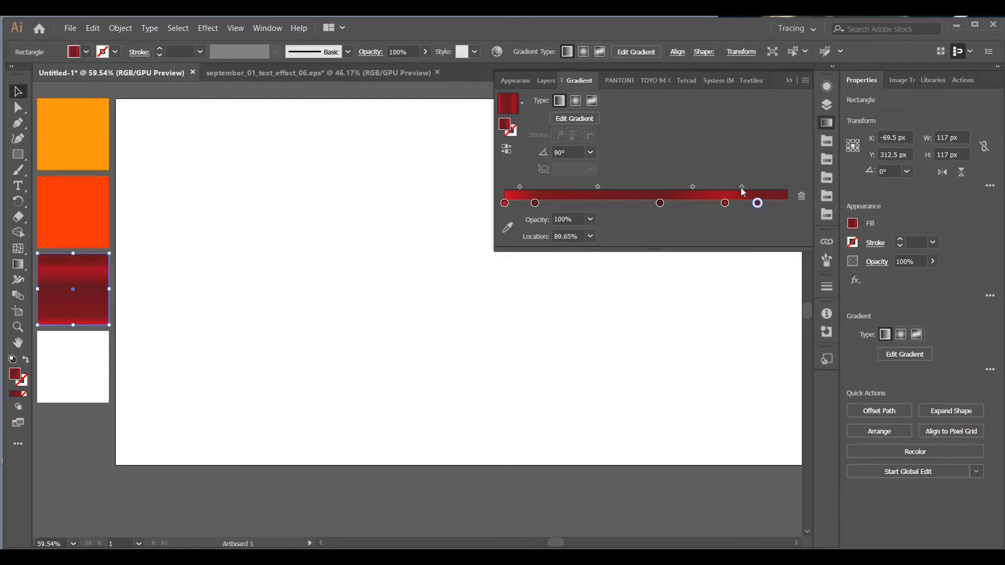
click(742, 187)
click(560, 236)
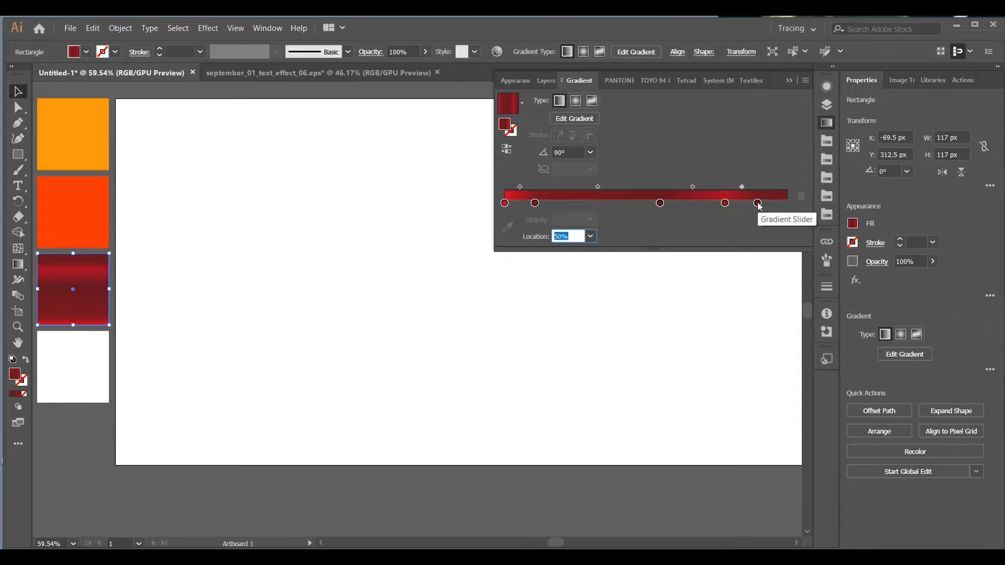
click(758, 203)
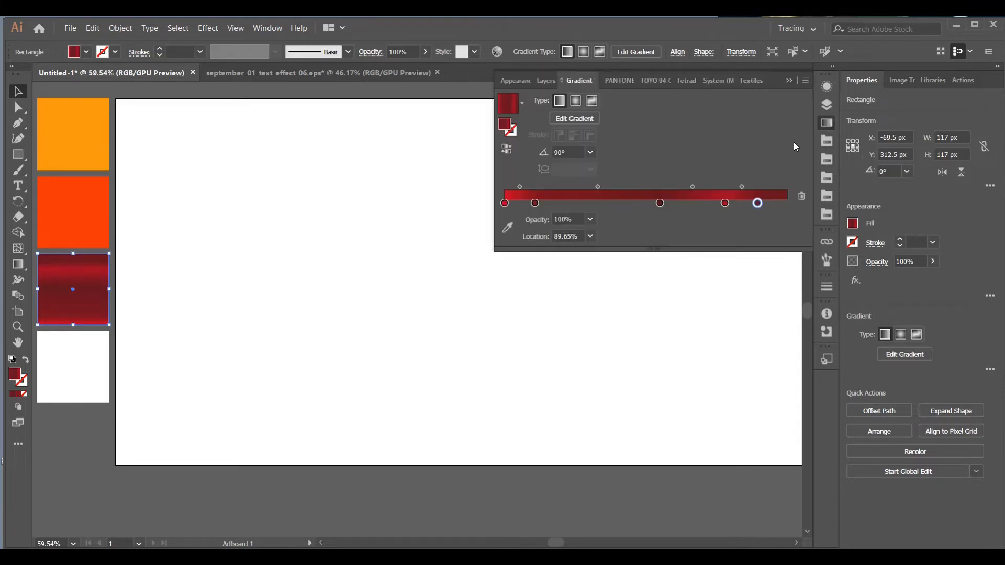
drag(633, 253, 635, 307)
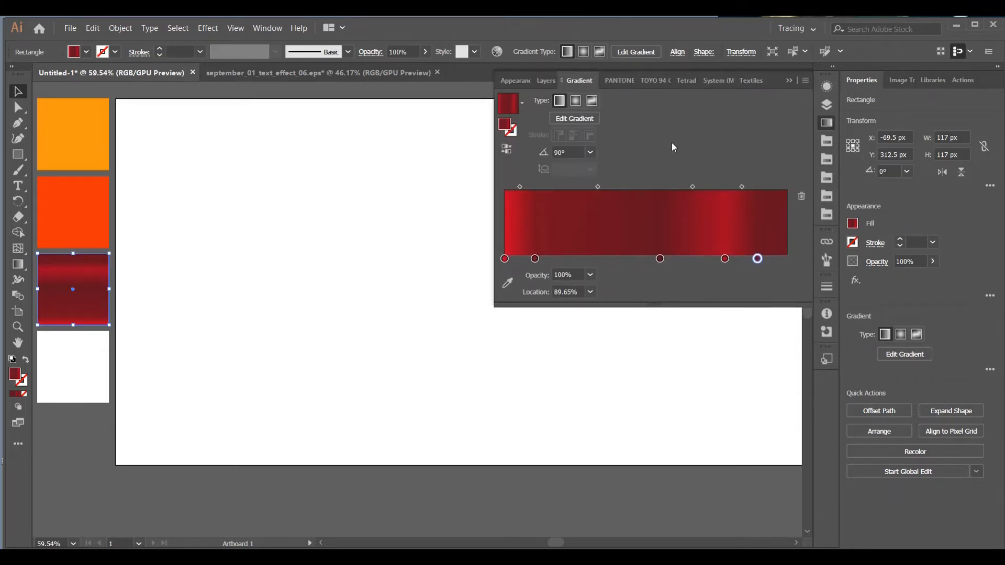
click(787, 82)
Fill the fourth square swatch with black
click(84, 363)
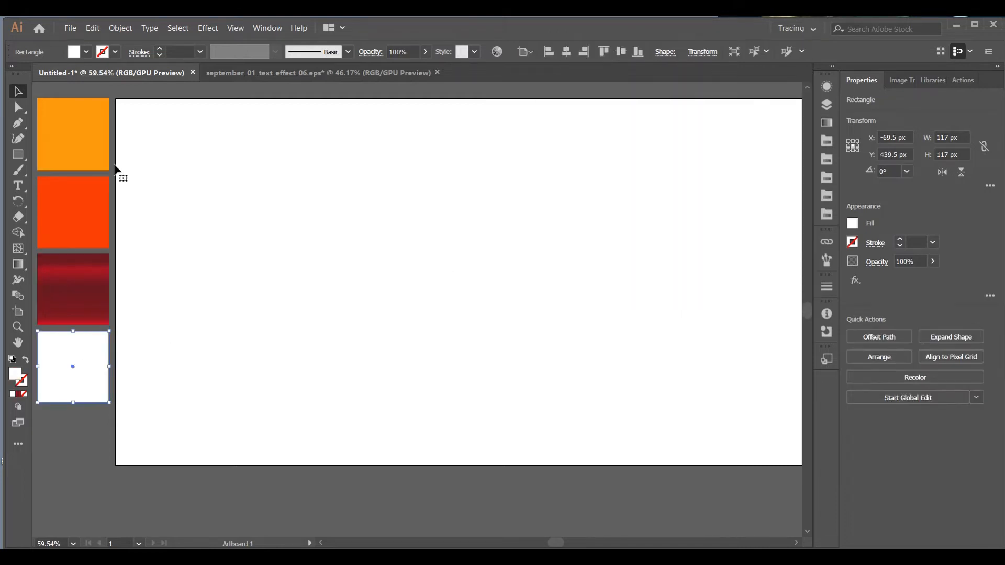
click(86, 52)
click(18, 112)
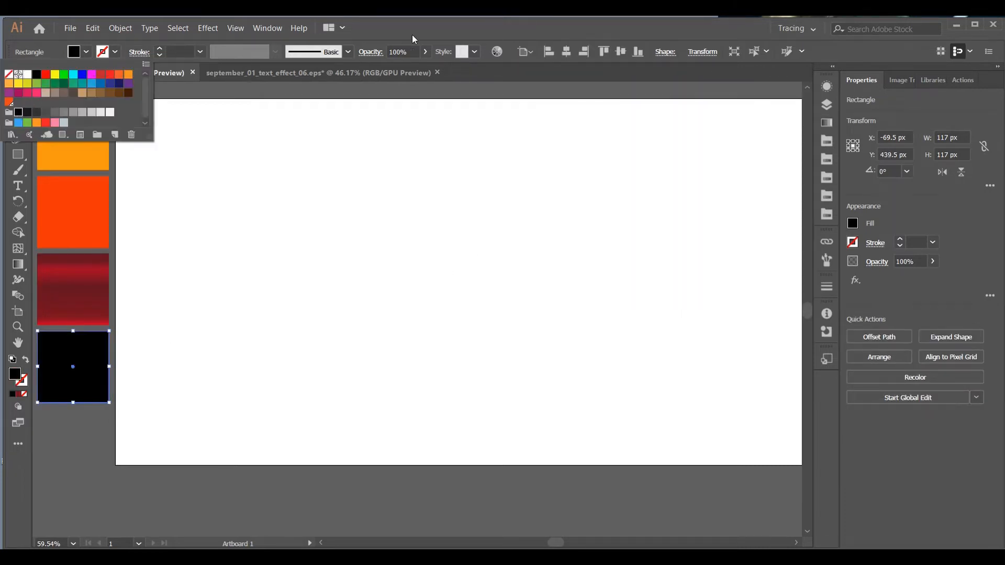
click(417, 34)
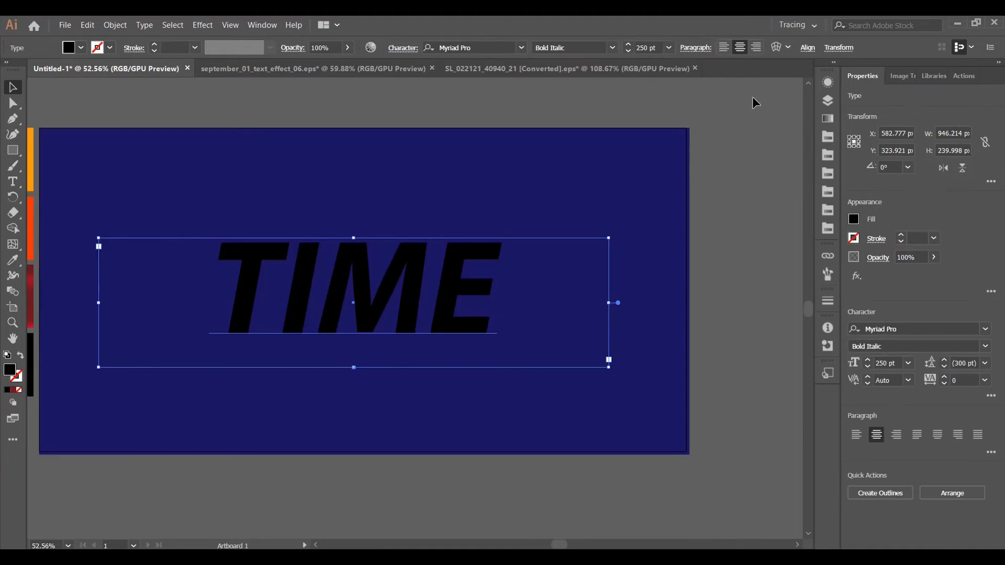
Add a new stroke to the appearance of the TIME text
click(826, 84)
click(753, 116)
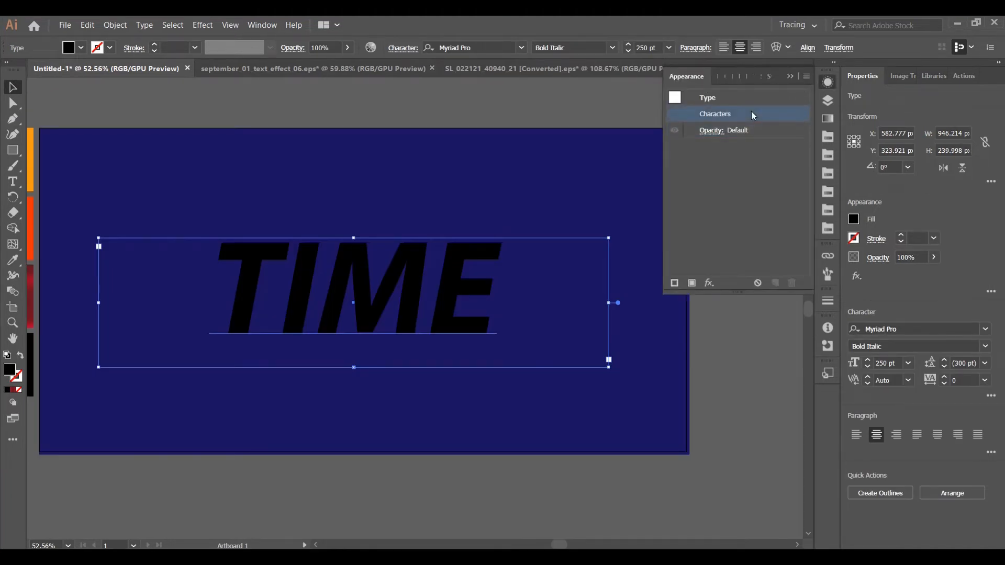
click(806, 77)
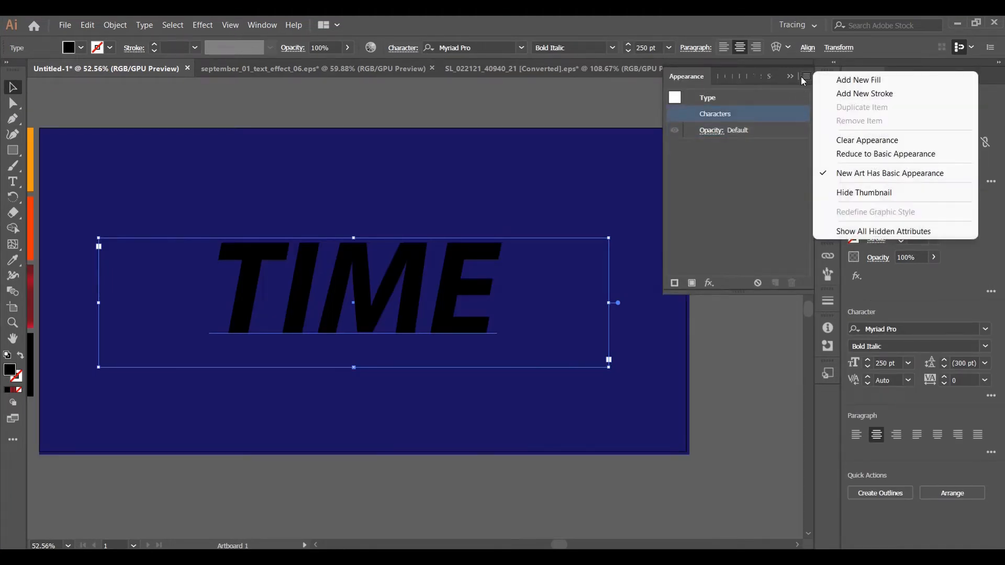
click(885, 93)
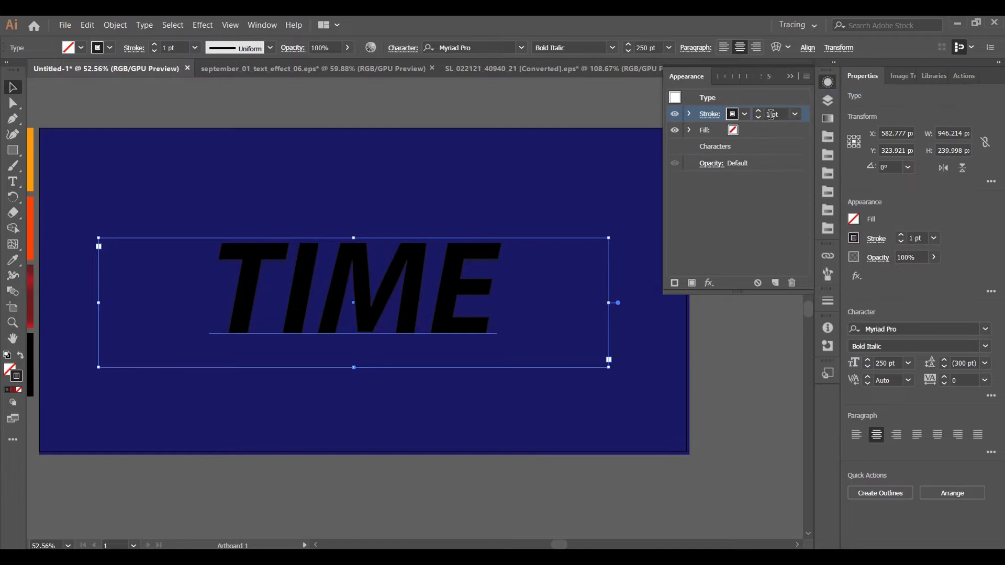
Add four new fills below the empty fill in the appearance of the TIME text
click(754, 149)
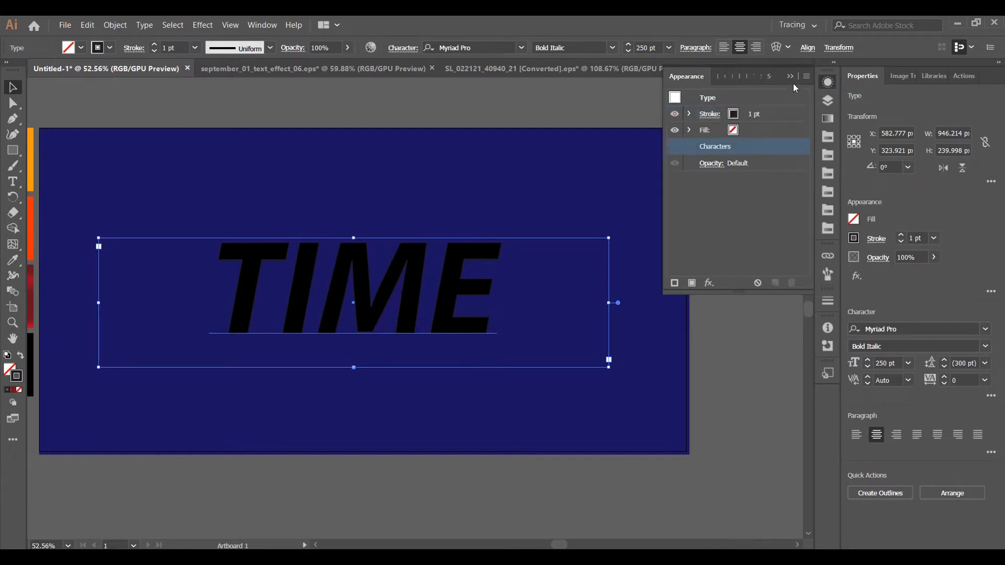
click(806, 76)
click(904, 83)
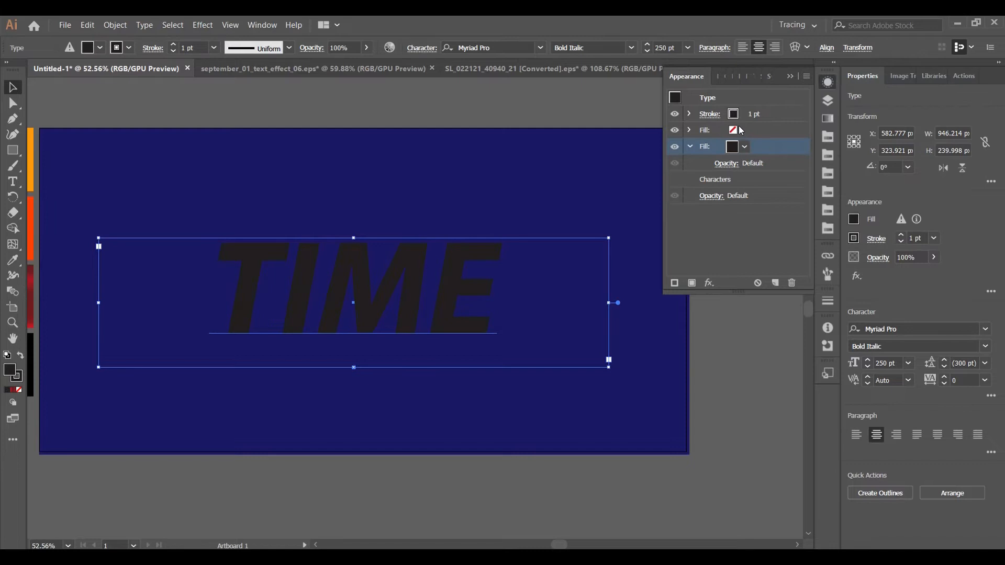
click(806, 76)
click(890, 82)
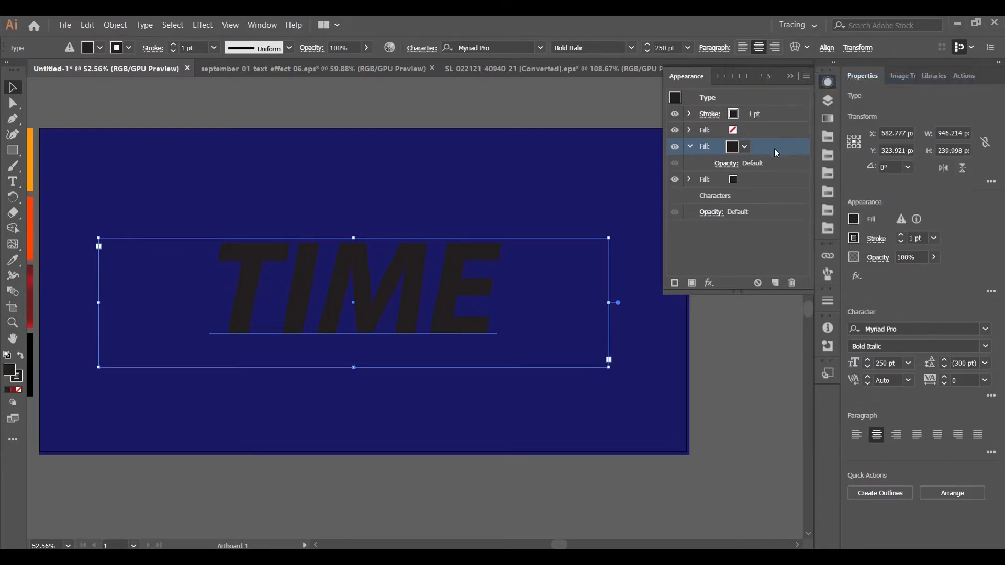
click(752, 180)
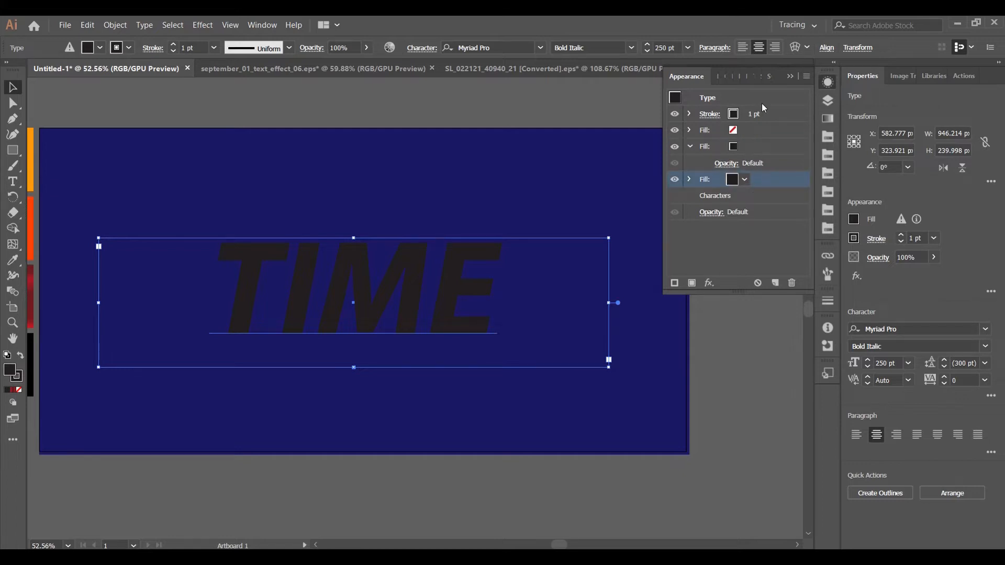
click(749, 197)
click(806, 75)
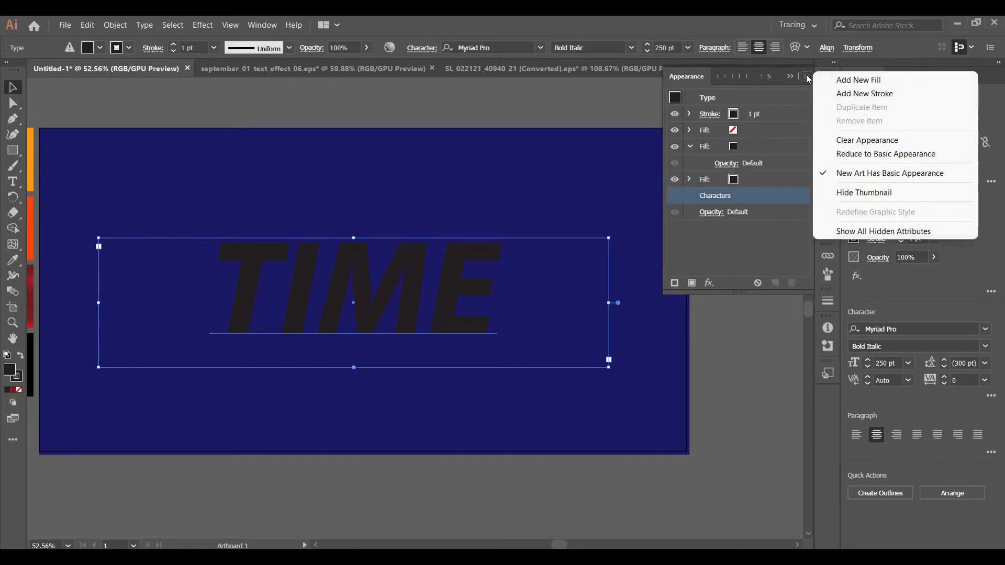
click(885, 79)
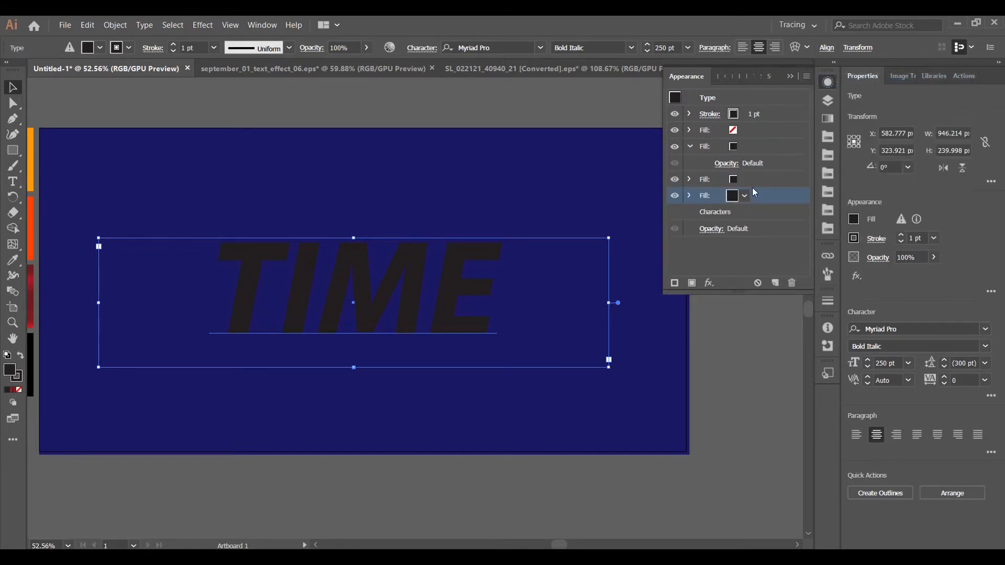
click(806, 76)
click(885, 79)
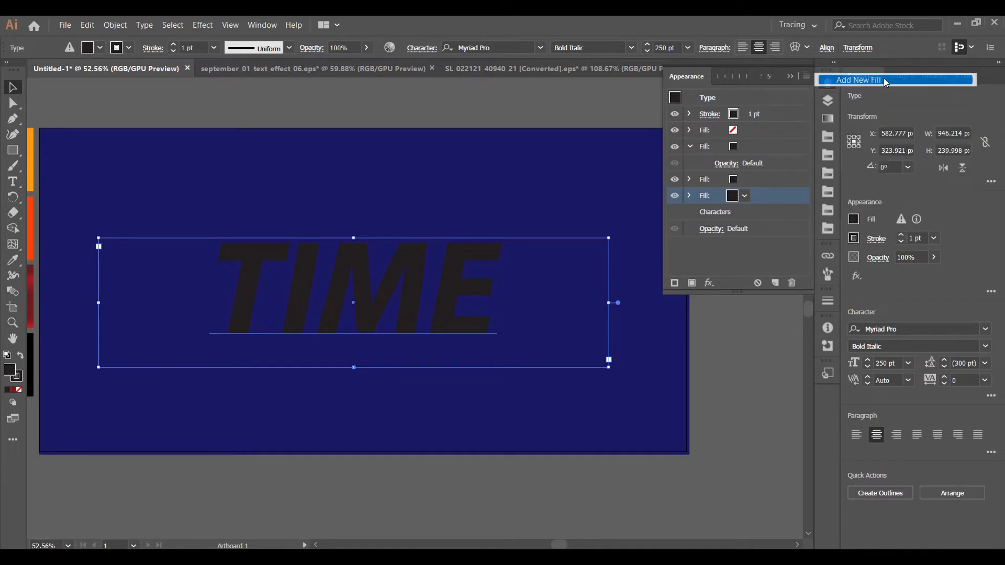
click(764, 179)
Colour the text's stroke white and set its weight to 3 pt
click(756, 112)
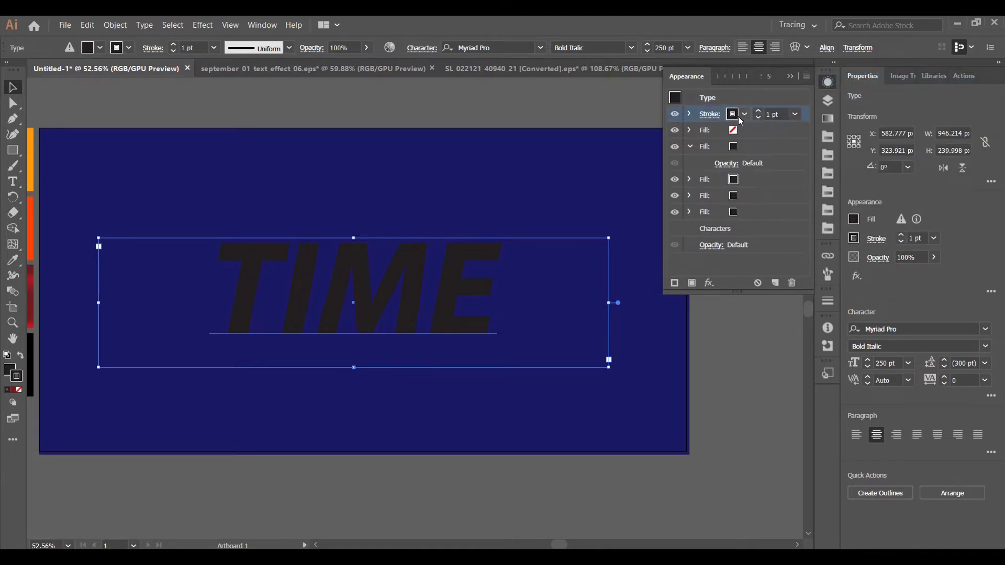
click(740, 117)
click(625, 137)
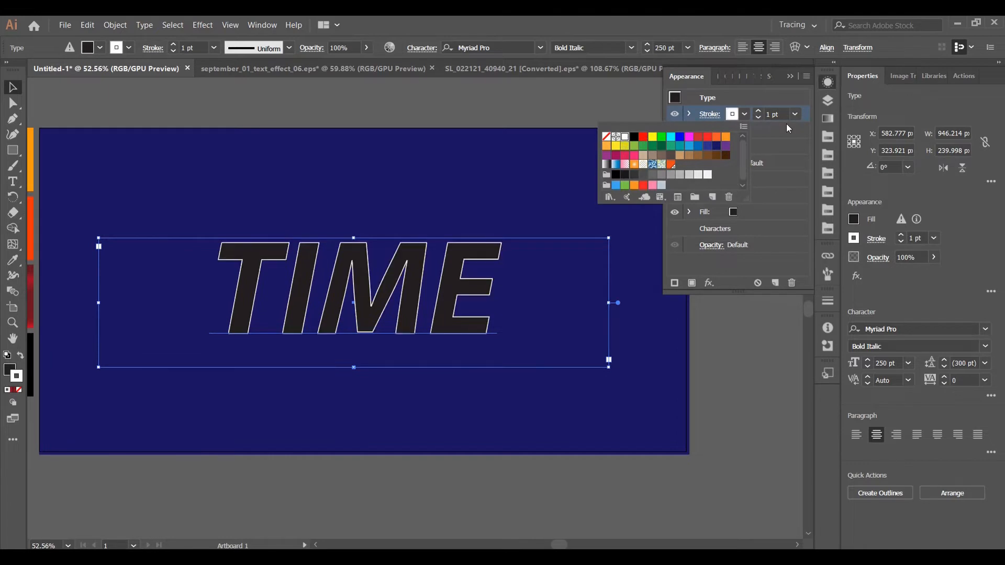
click(770, 114)
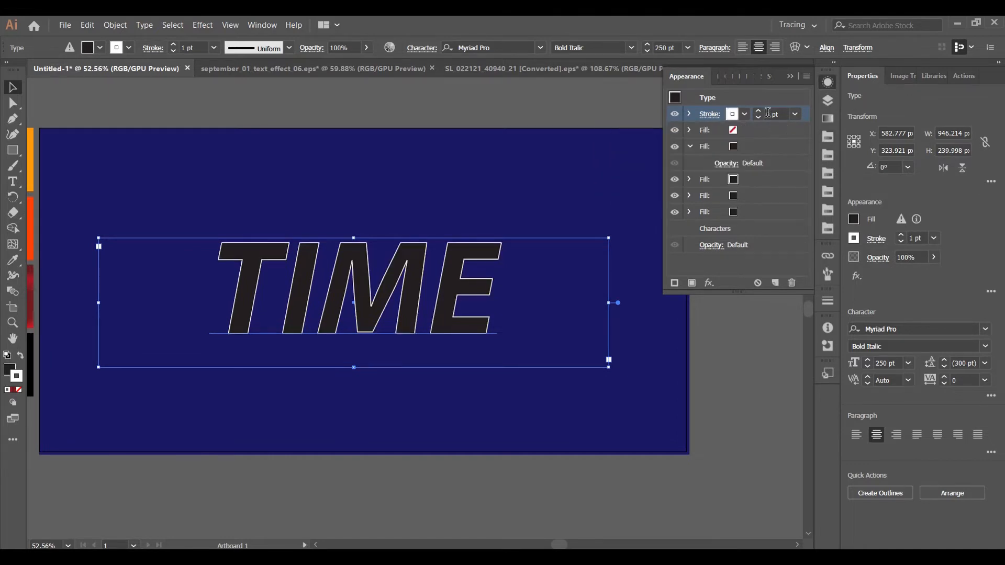
click(773, 114)
key(BackSpace)
key(BackSpace)
text(3)
key(Return)
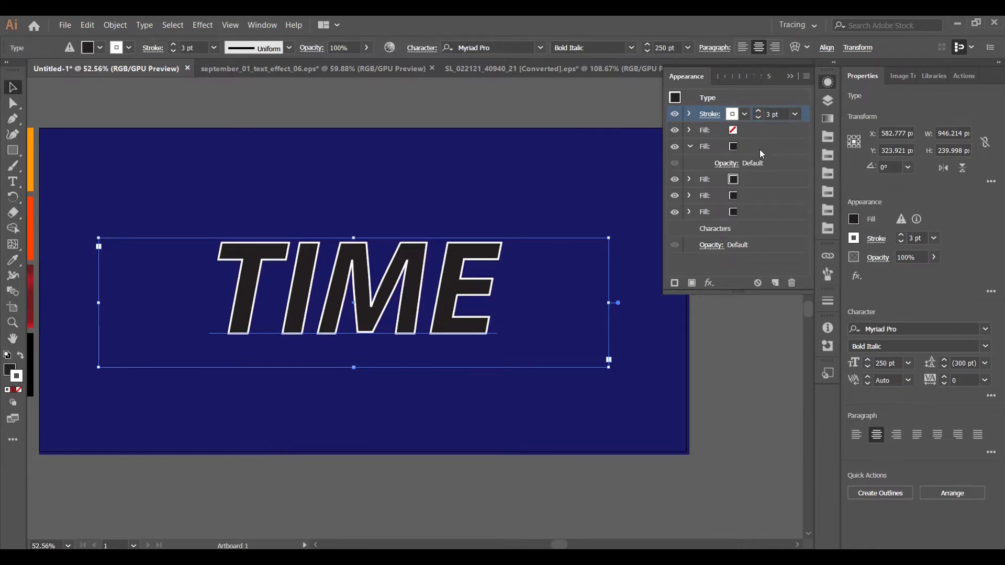
Apply the orange of the first square swatch to the uppermost dark fill of the text
click(757, 147)
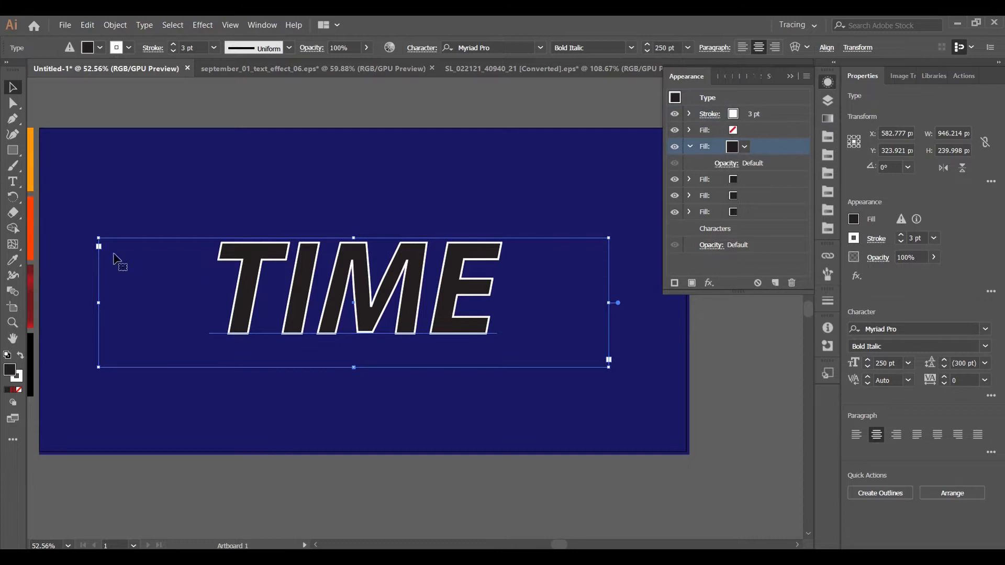
click(12, 260)
click(12, 323)
alt+click(471, 353)
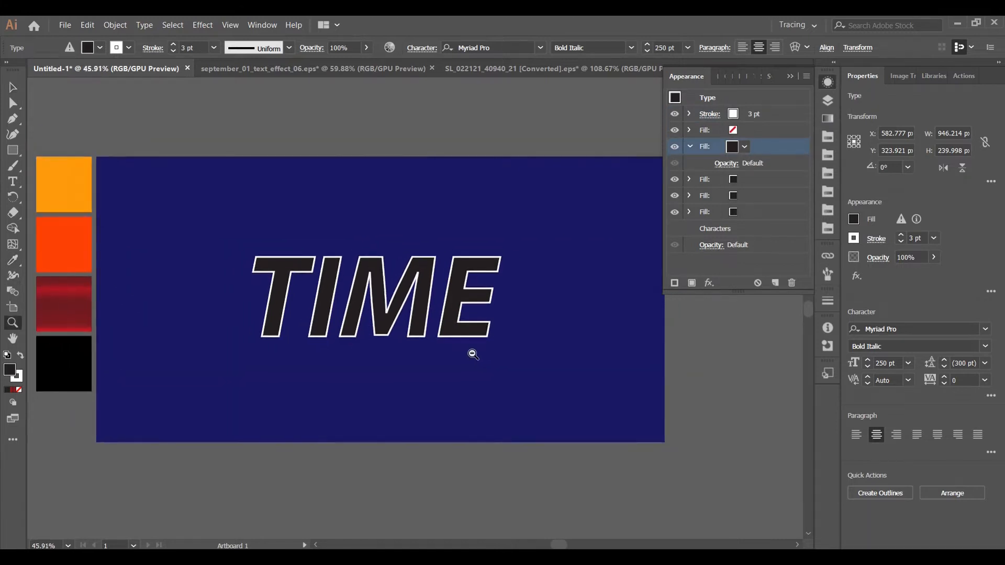
click(12, 260)
click(72, 193)
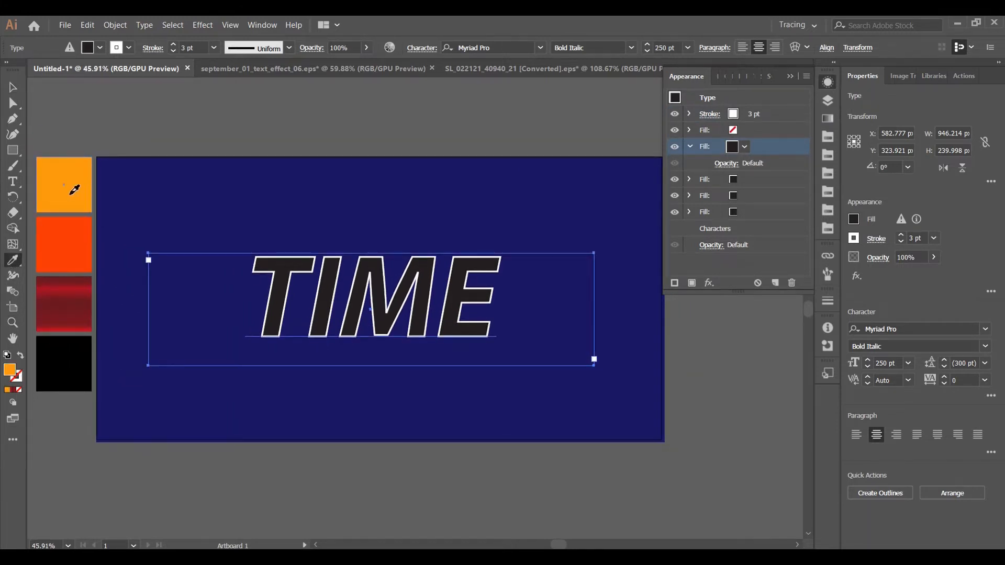
Sample the square swatches to colour the text's three remaining dark fills orange-red, orange and dark red gradient, from upper to lower
click(755, 178)
click(62, 241)
click(766, 196)
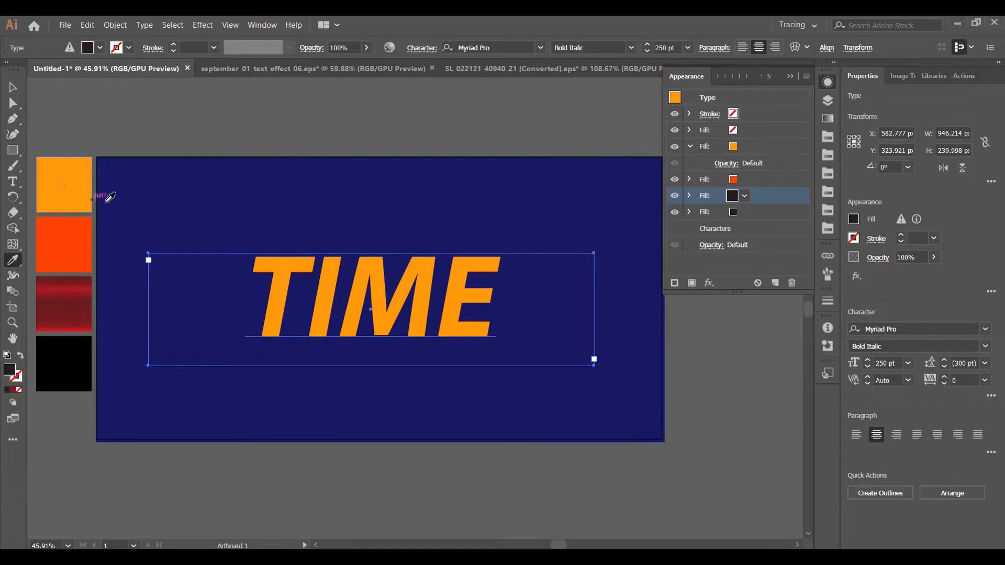
click(78, 184)
click(751, 212)
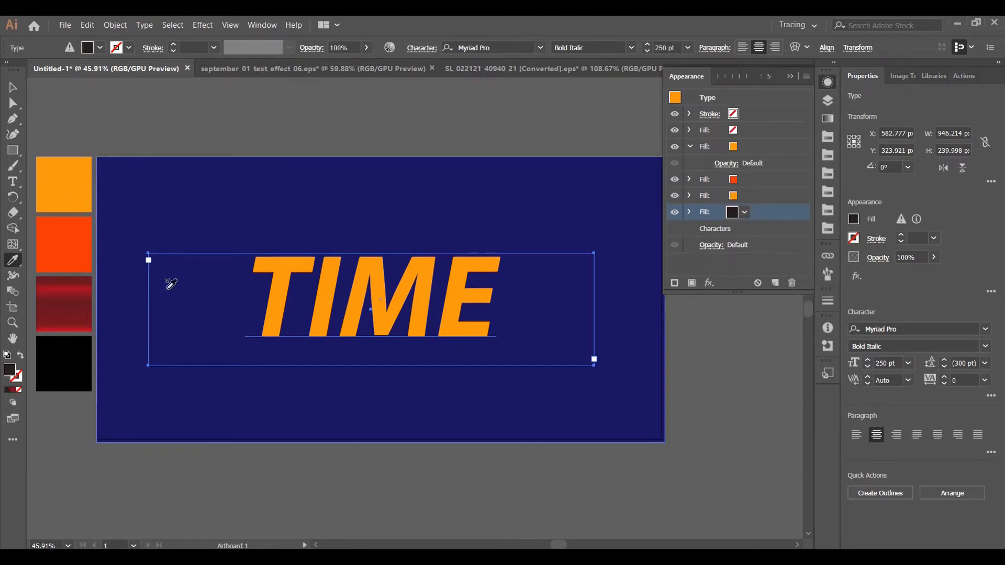
click(76, 308)
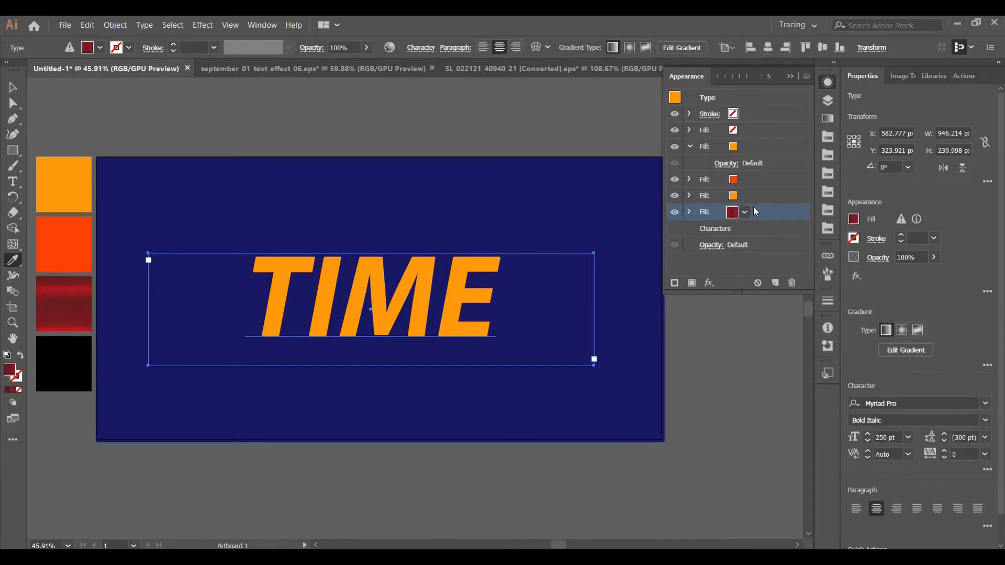
Set the text's stroke weight to 3 pt and add an Offset Path effect of 5 px to that stroke
click(765, 114)
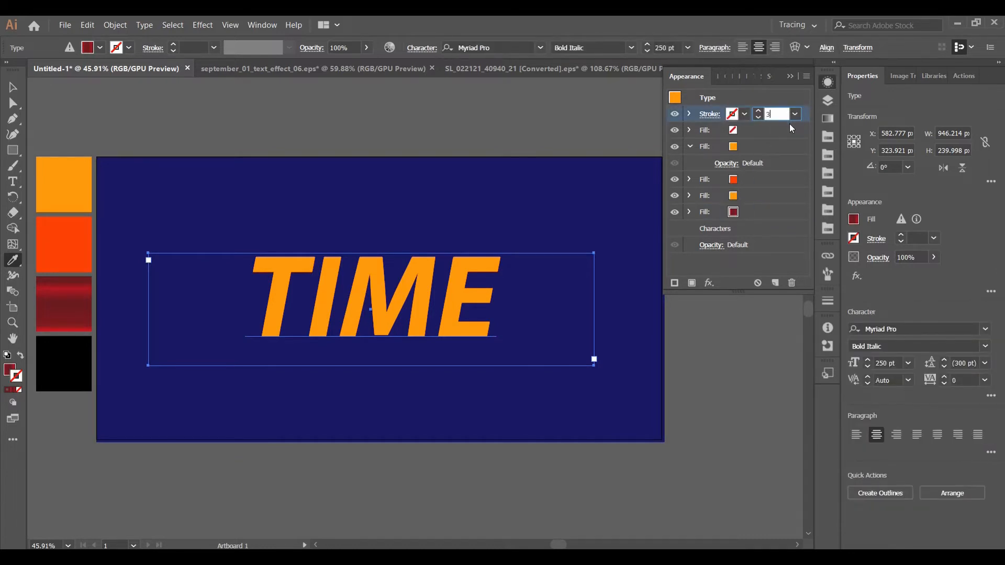
key(Return)
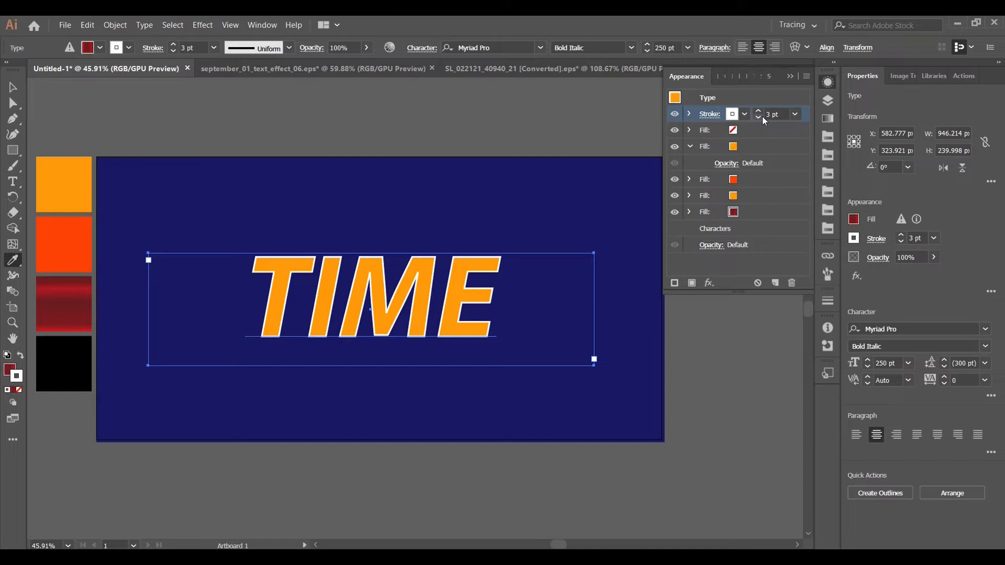
click(707, 283)
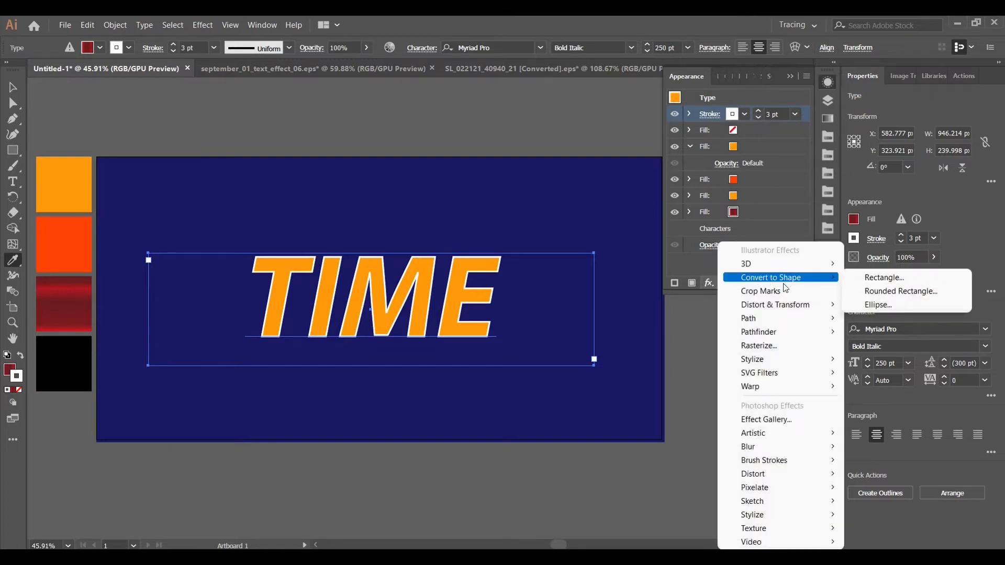
mouse_move(783, 317)
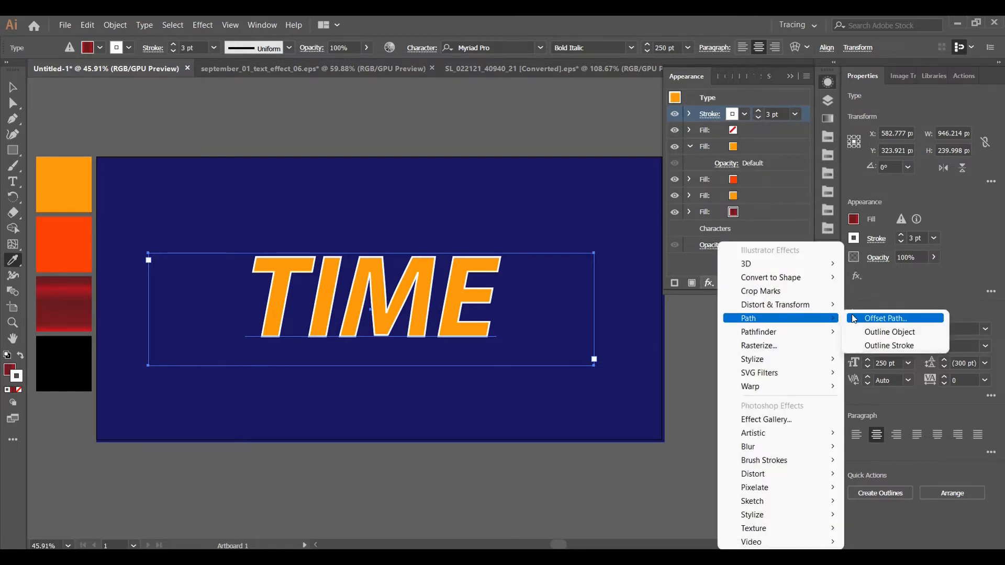
click(902, 318)
key(BackSpace)
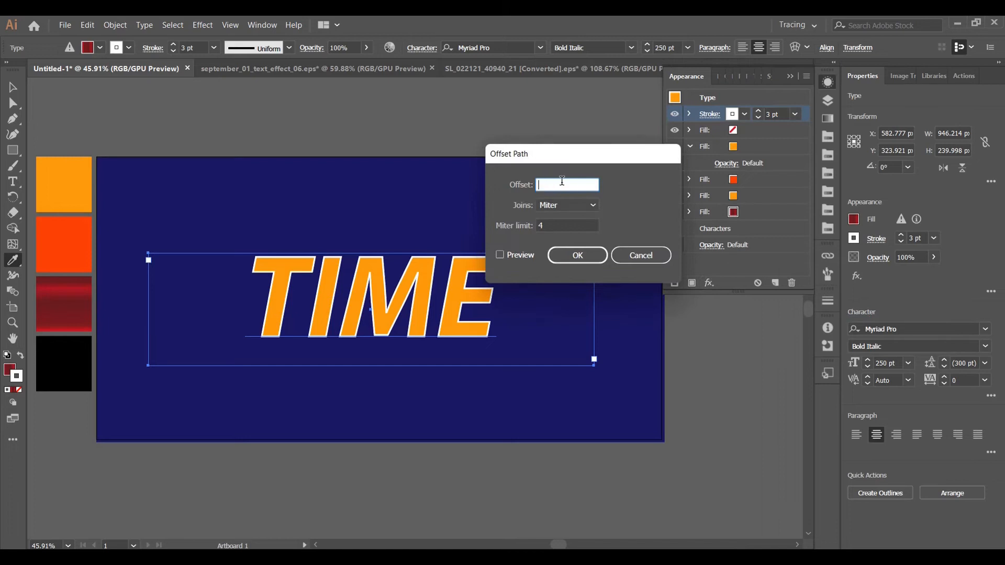
click(500, 255)
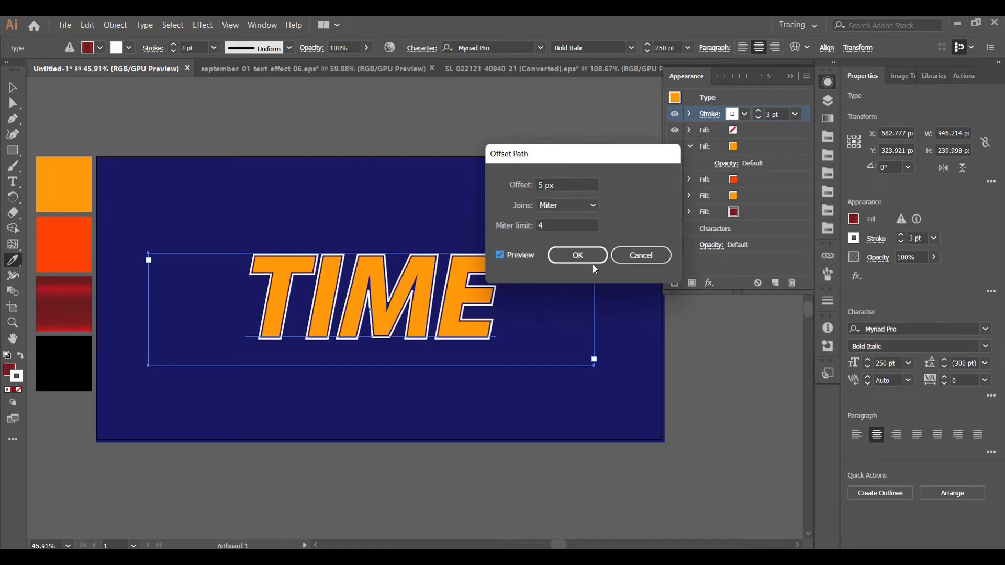
click(557, 256)
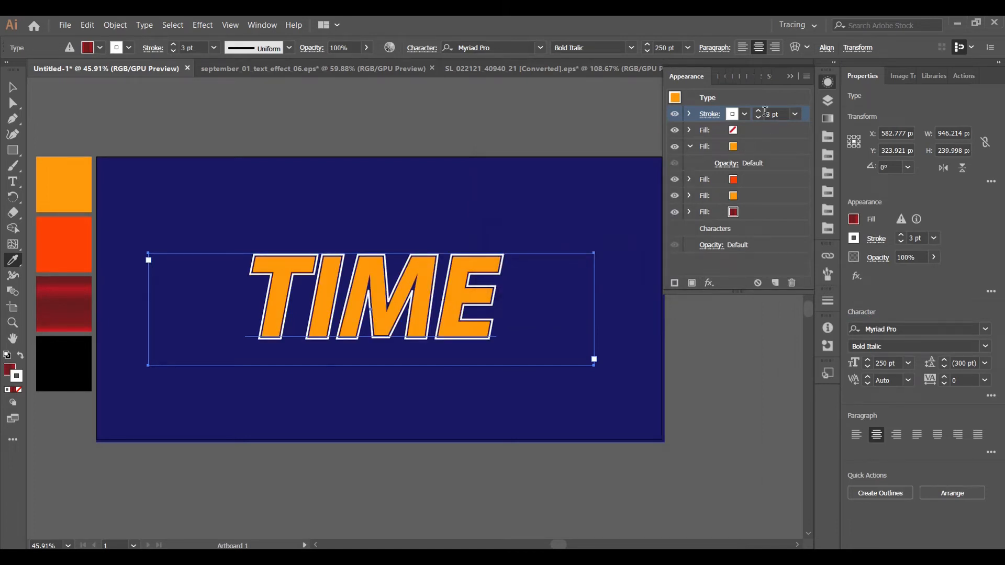
Add a Transform effect to the white stroke that moves it -10 px horizontally and -11 px vertically
click(709, 283)
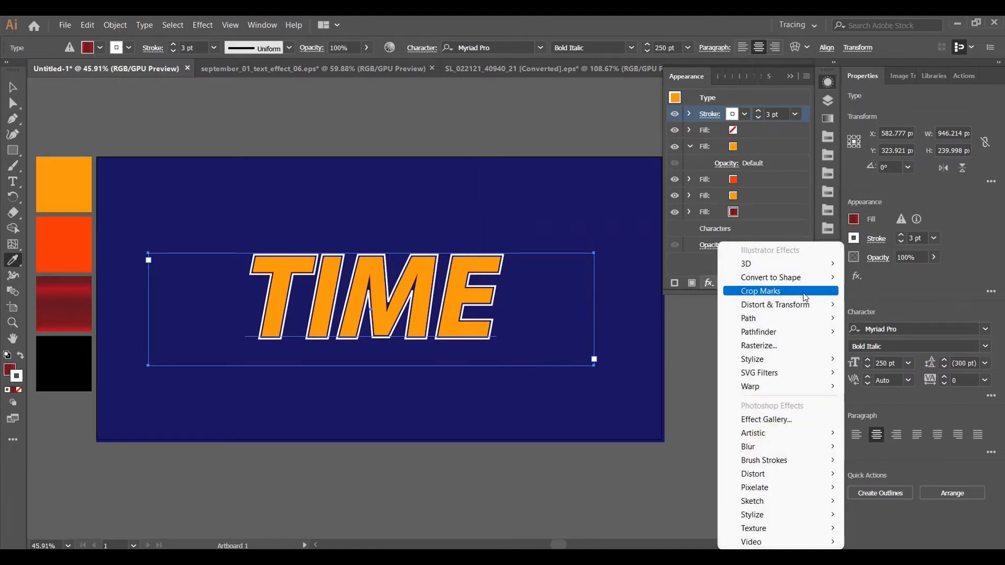
mouse_move(807, 306)
click(920, 348)
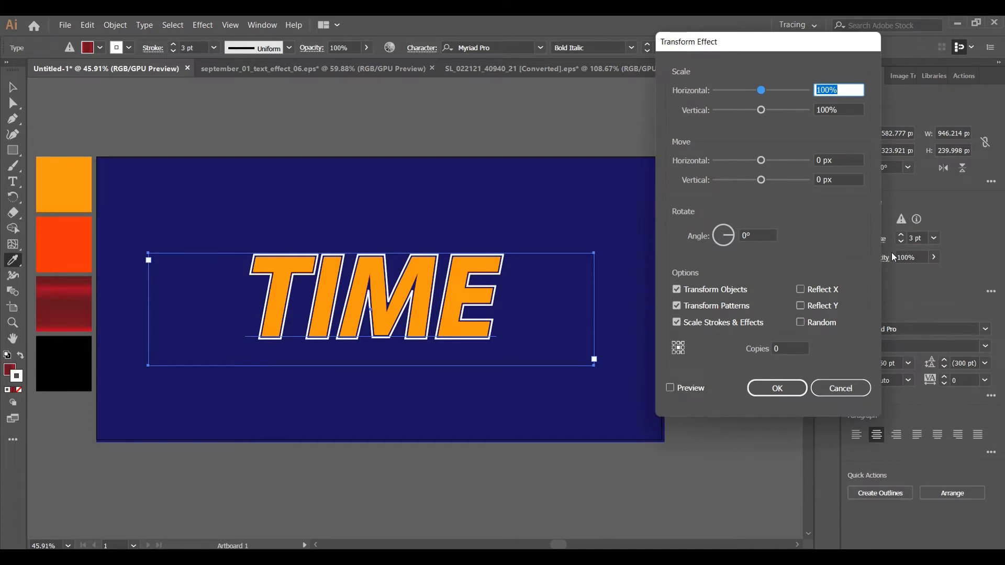
click(819, 160)
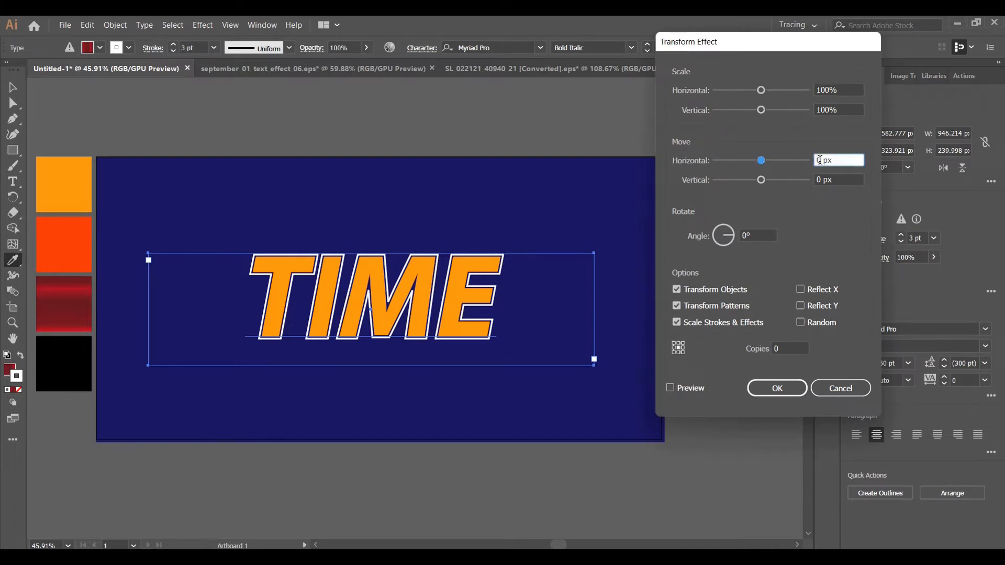
key(BackSpace)
text(-10)
click(821, 180)
key(BackSpace)
text(-)
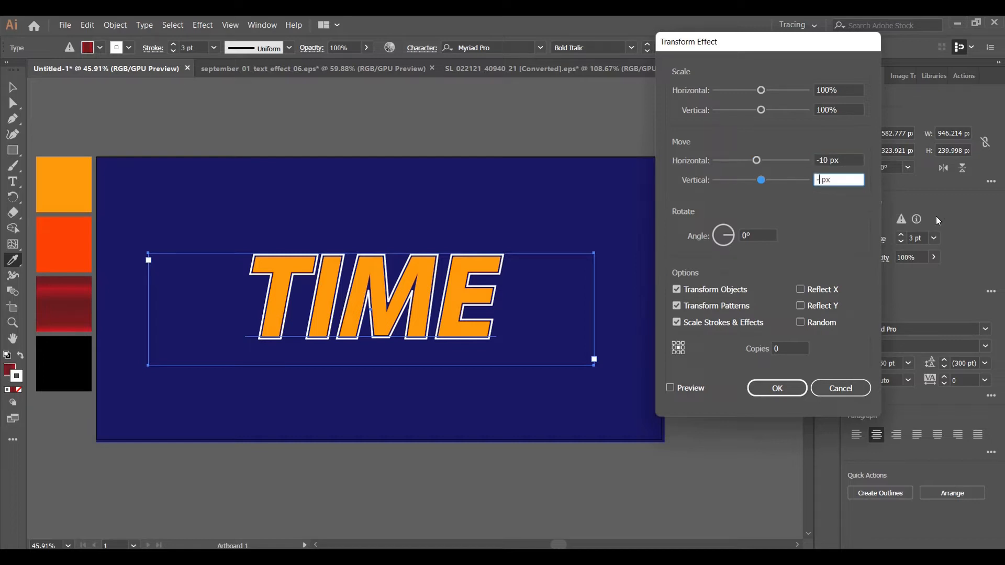
text(11)
click(671, 388)
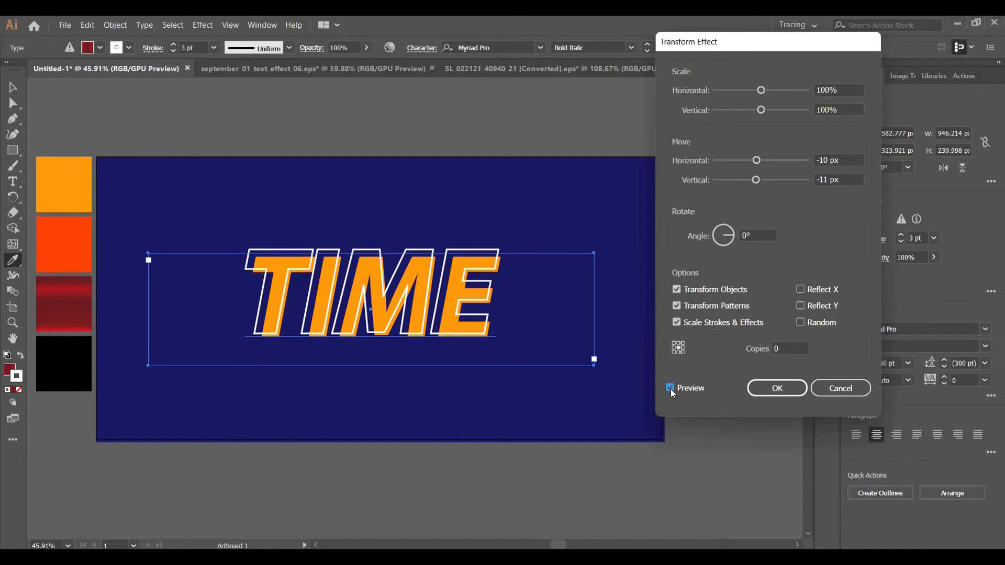
click(773, 388)
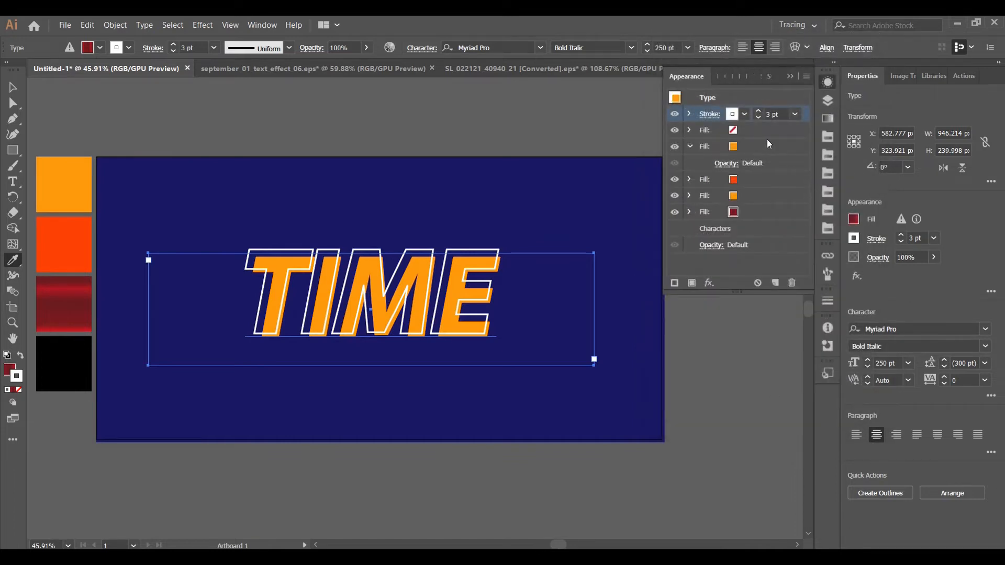
Move the empty fill above the white stroke in the text's appearance order and select the upper orange fill
click(750, 144)
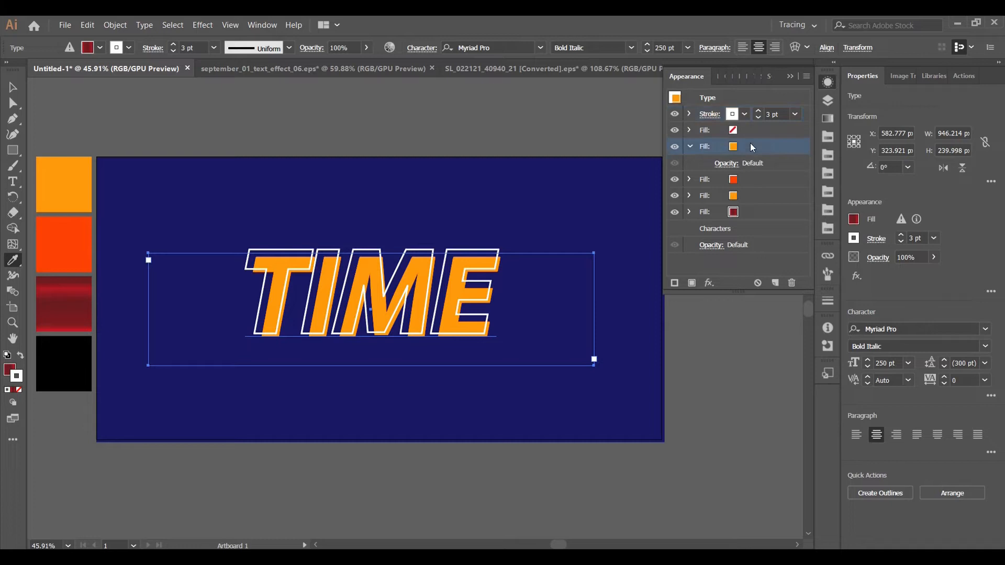
drag(749, 131, 753, 114)
click(756, 146)
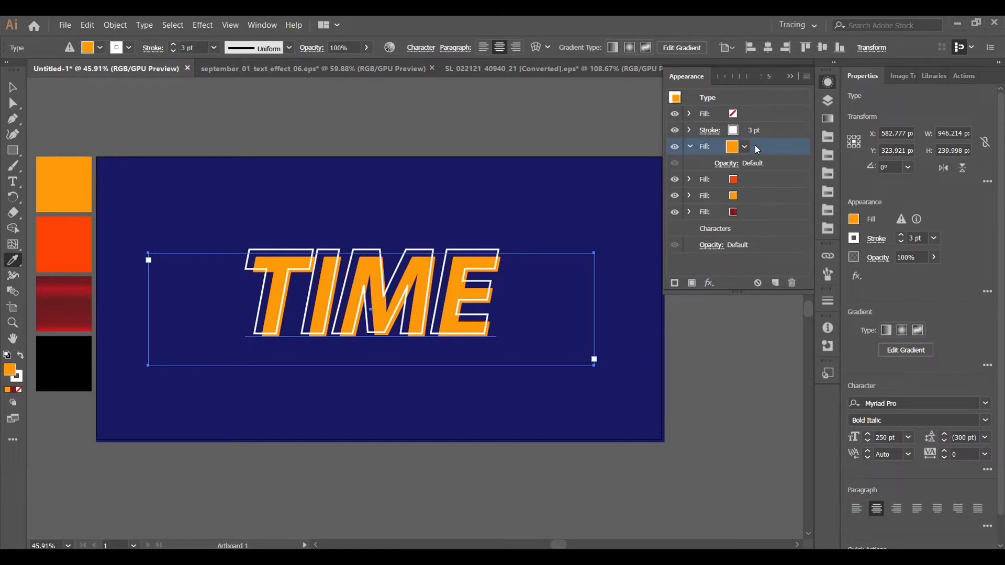
Add an Offset Path effect of -5 px to the text's upper orange fill
click(708, 283)
mouse_move(771, 322)
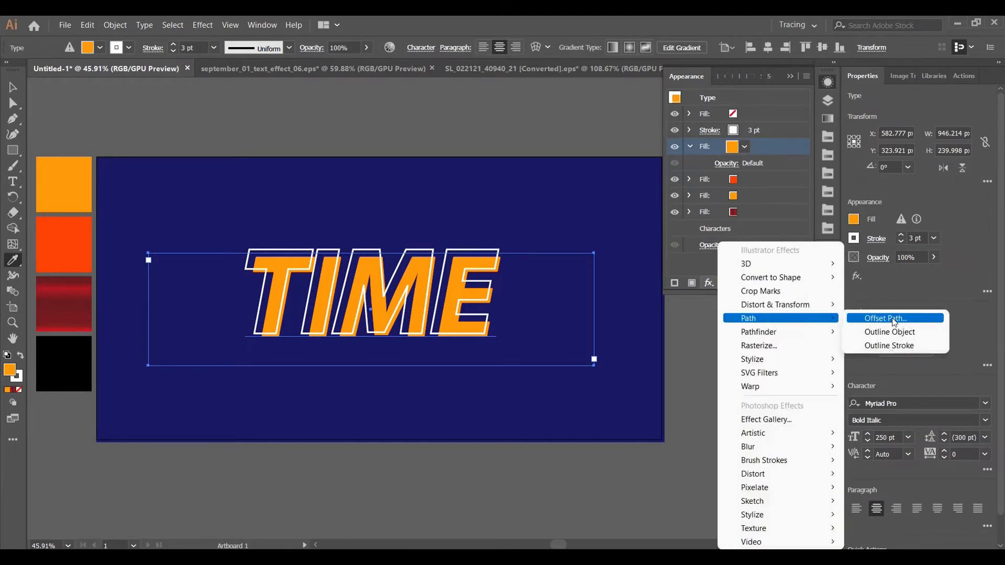
click(890, 319)
key(BackSpace)
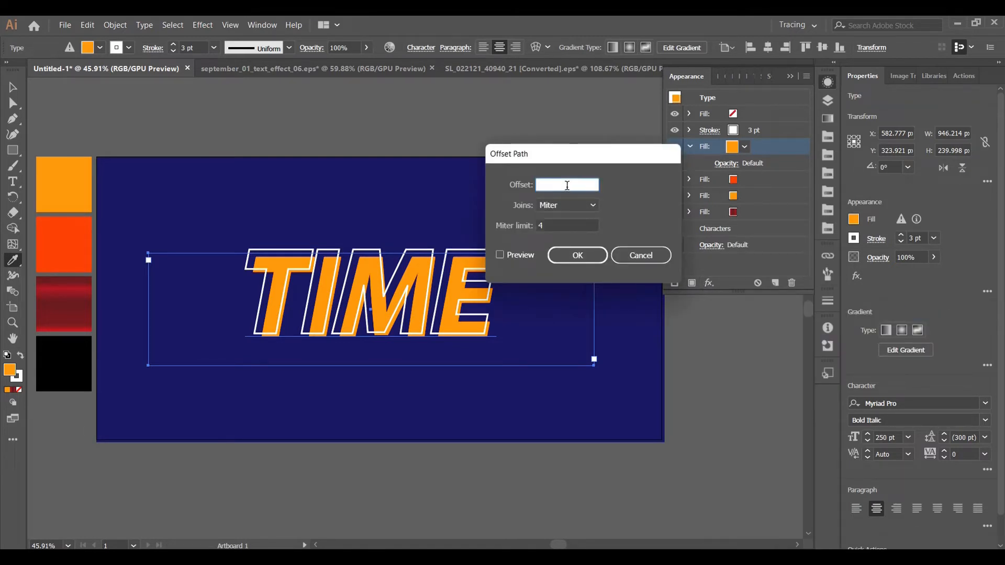
click(500, 255)
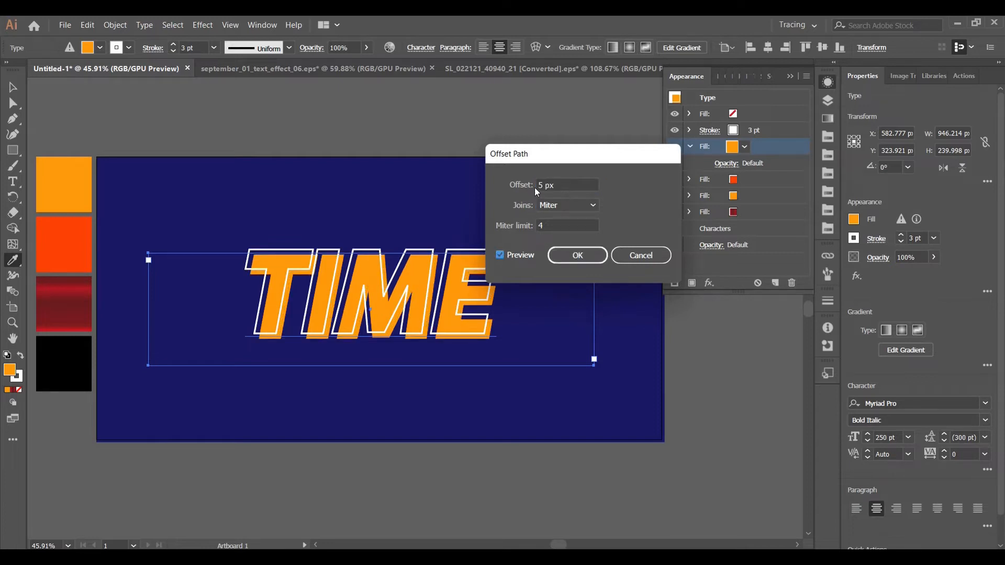
click(536, 186)
text(-)
click(502, 253)
click(584, 256)
Add a Transform effect to the upper orange fill that moves it 6 px horizontally and 6 px vertically
click(771, 149)
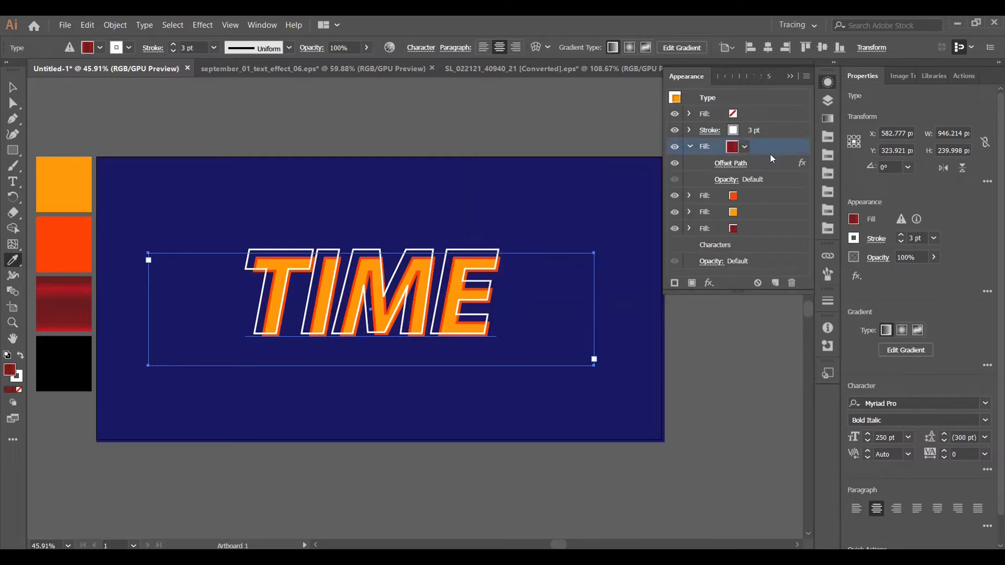
click(710, 282)
mouse_move(775, 305)
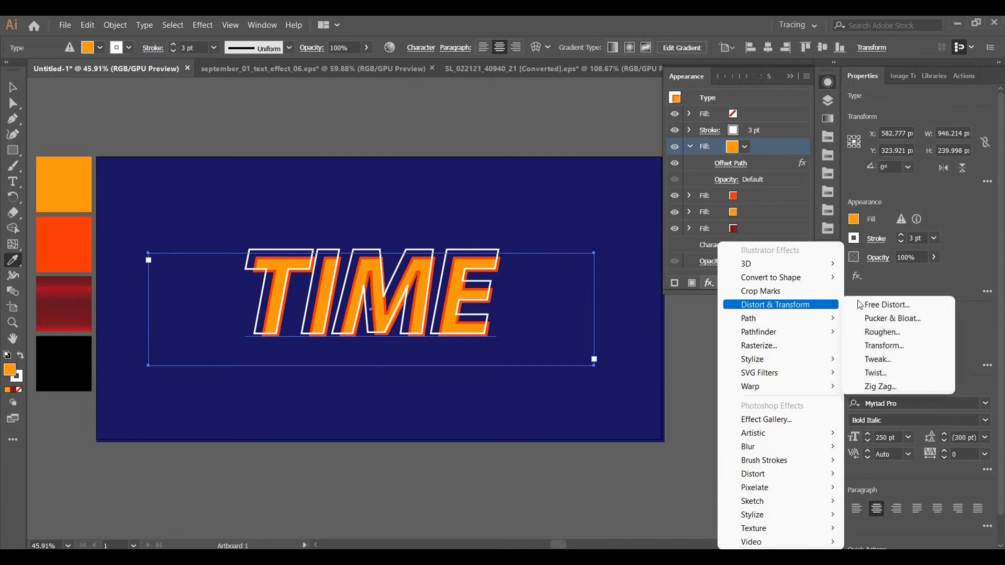
click(908, 344)
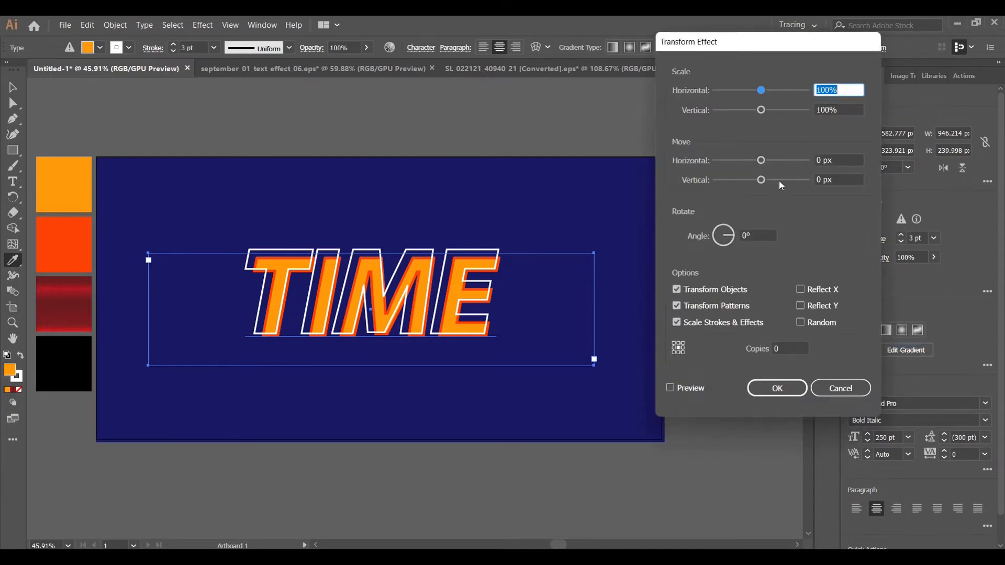
double_click(821, 160)
key(BackSpace)
text(6)
double_click(815, 181)
key(BackSpace)
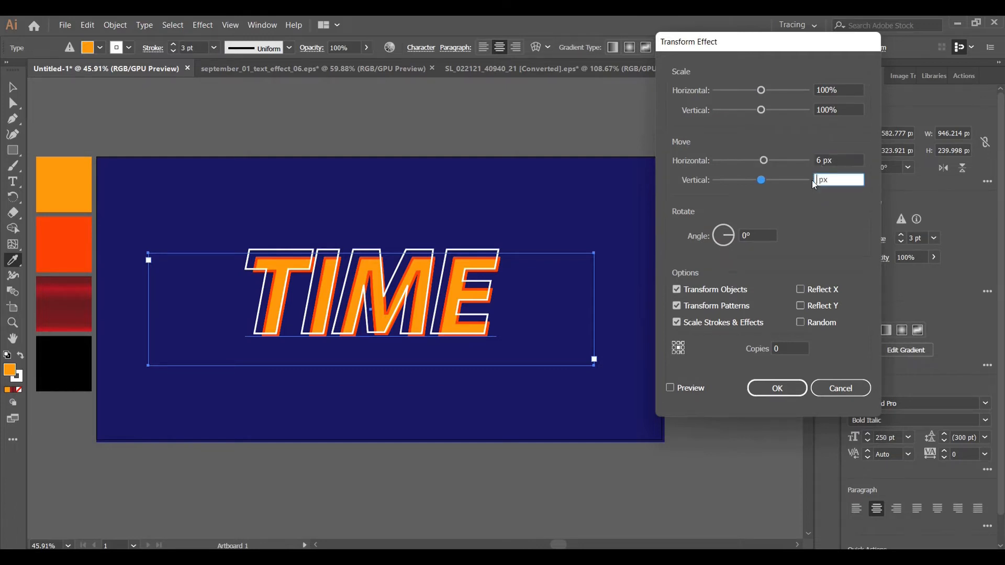
text(6)
click(669, 388)
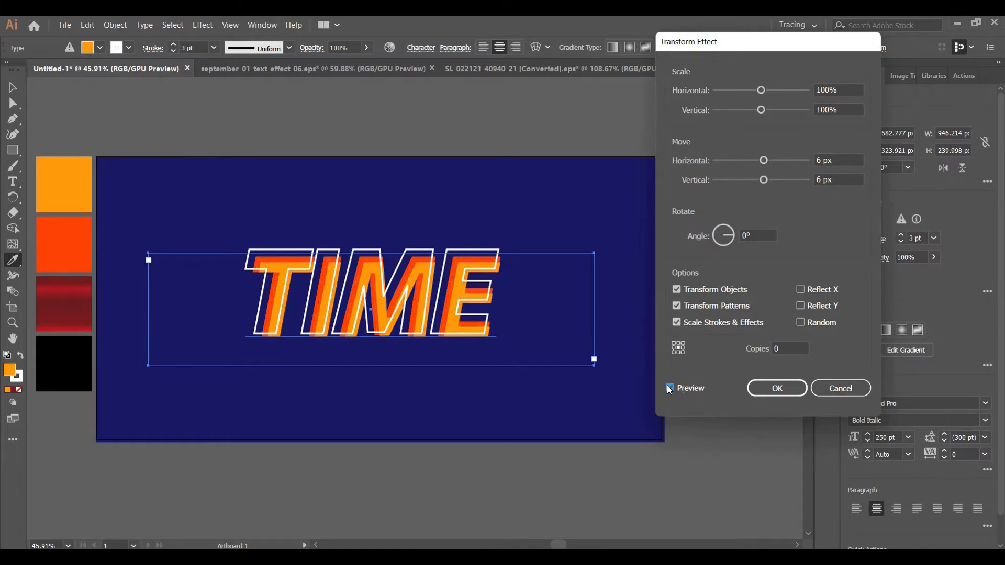
click(775, 380)
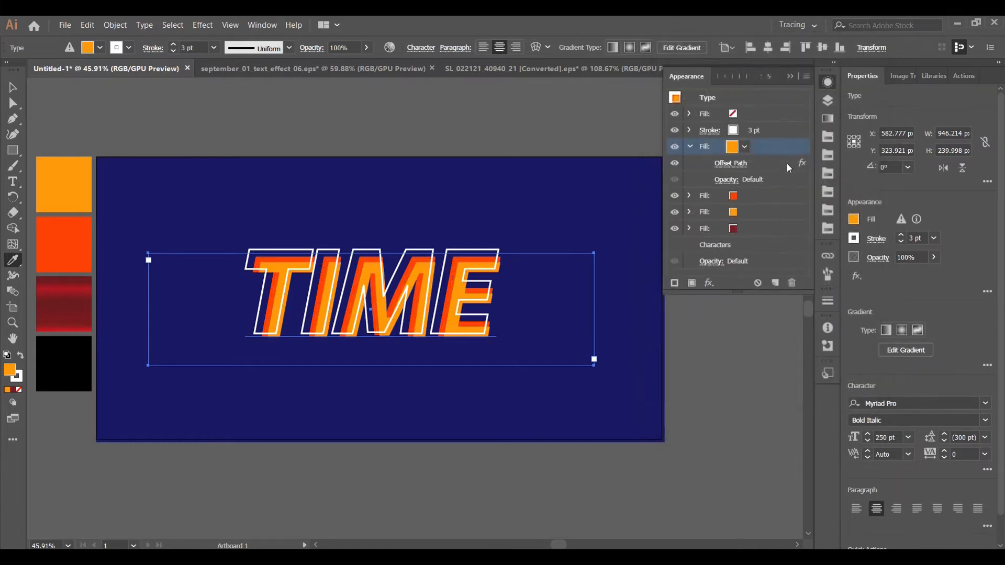
Add a Gaussian Blur effect with a small radius to the upper orange fill, previewing it while adjusting the radius
click(778, 146)
click(773, 147)
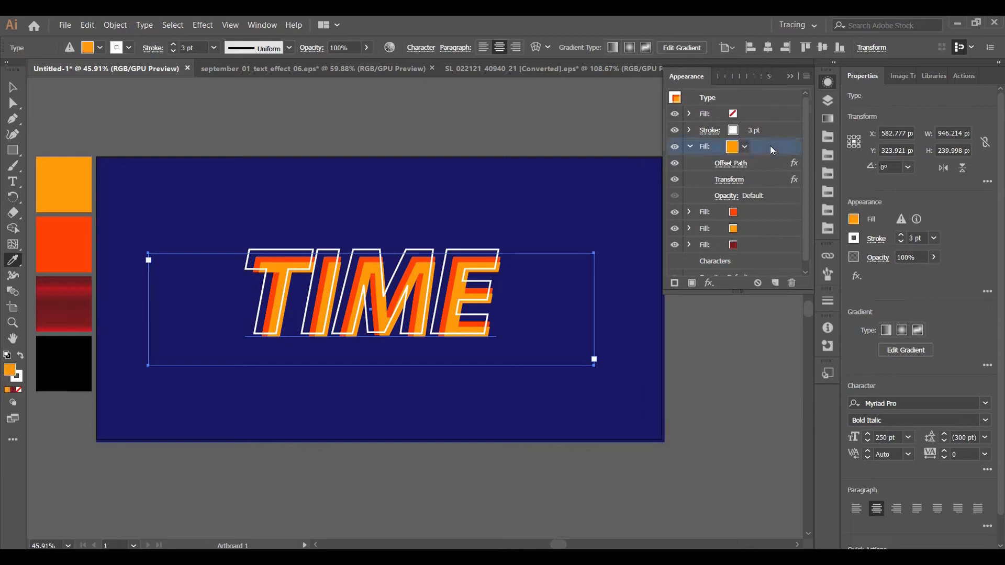
click(710, 284)
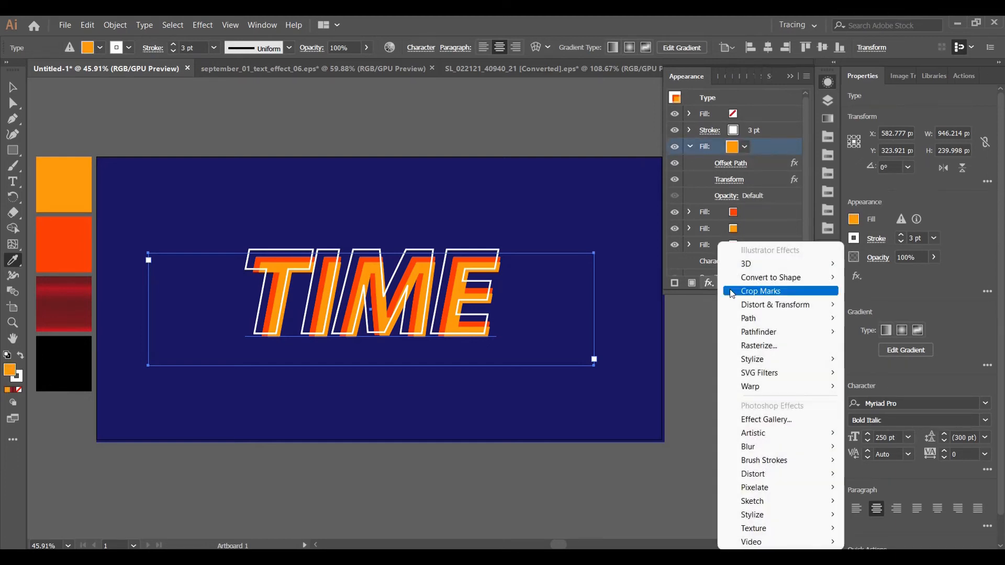
mouse_move(806, 446)
click(923, 443)
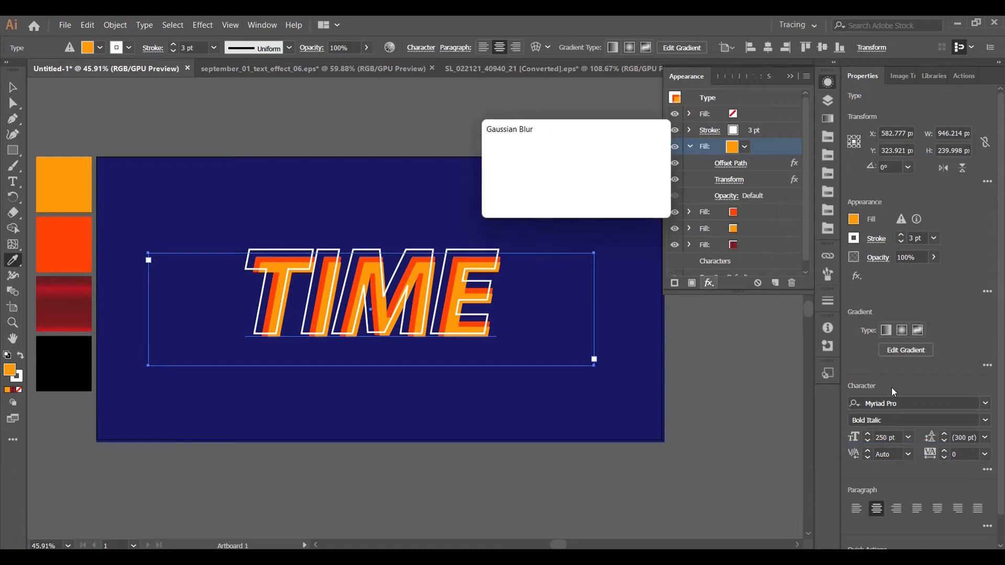
click(496, 190)
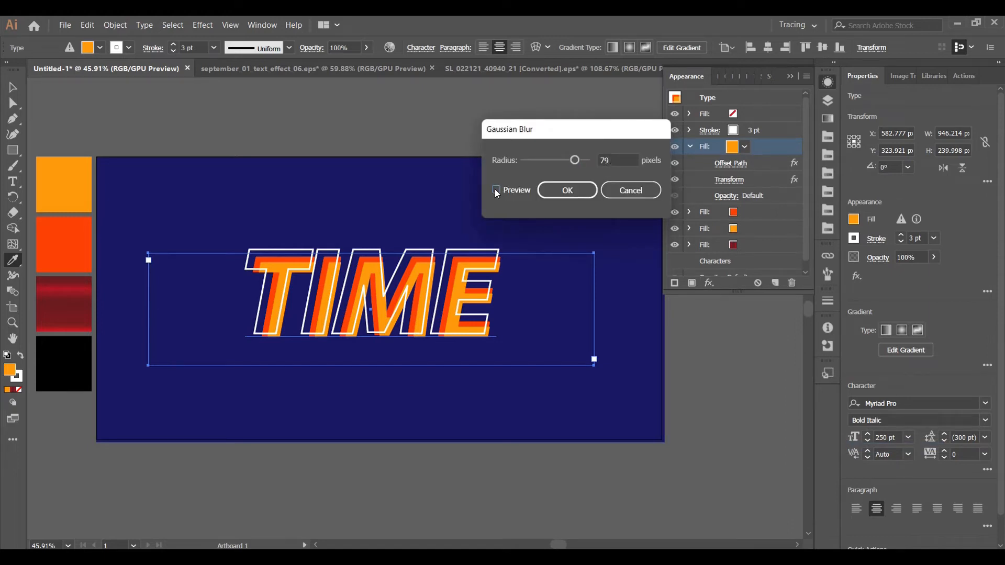
drag(574, 160, 551, 160)
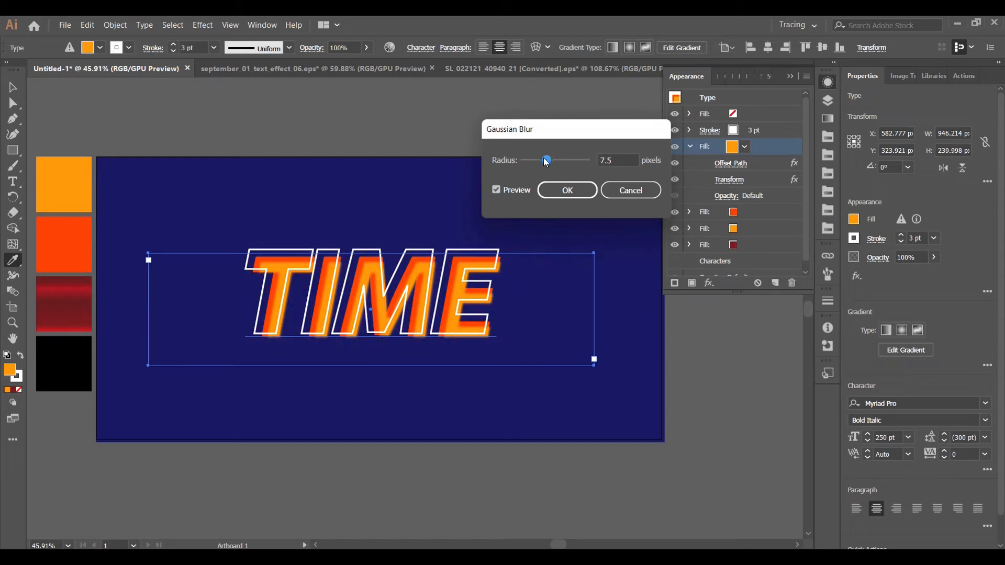
drag(546, 161, 549, 156)
click(592, 190)
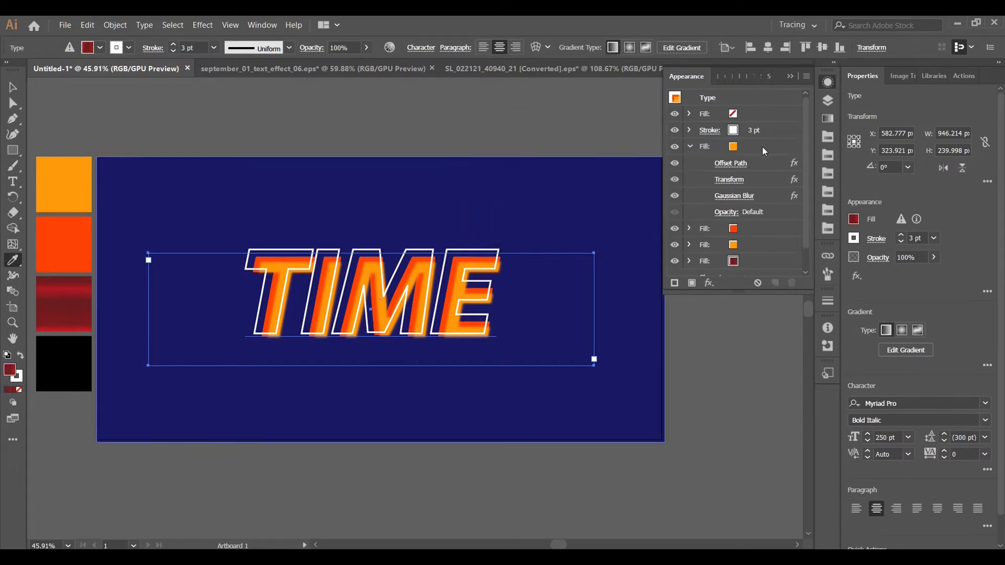
Add an Offset Path effect of 5 px to the lower orange fill, beneath the orange-red fill
click(760, 229)
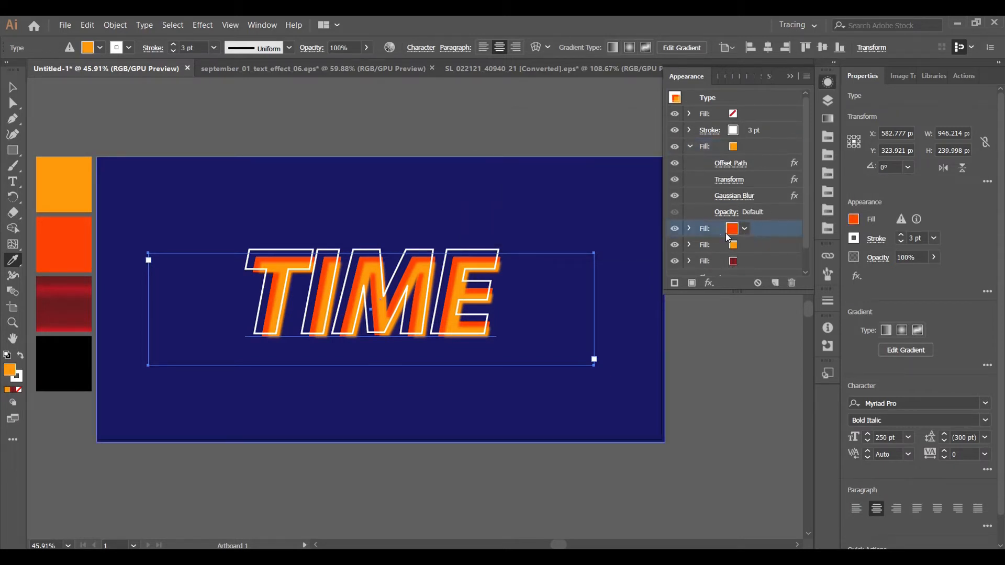
click(689, 147)
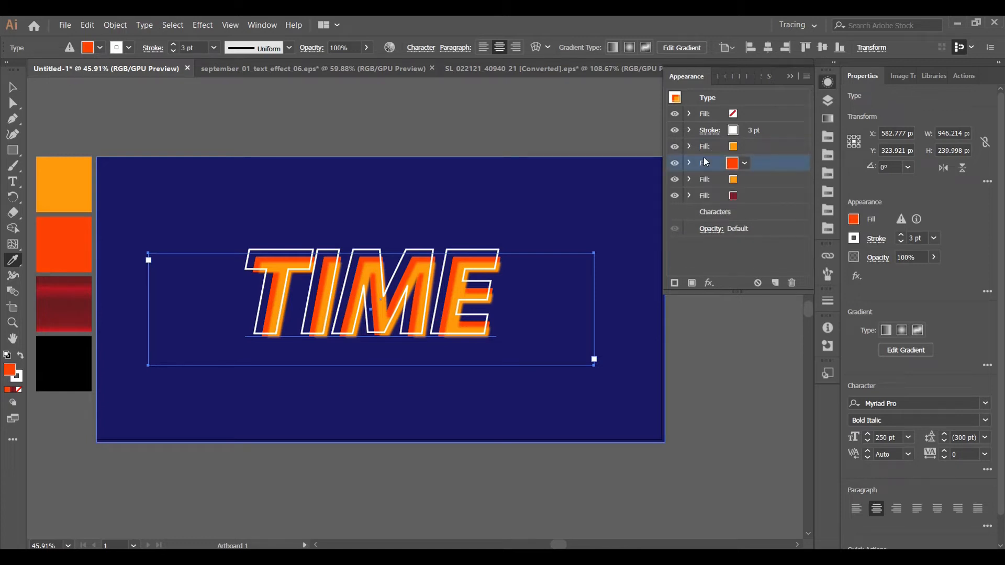
click(690, 163)
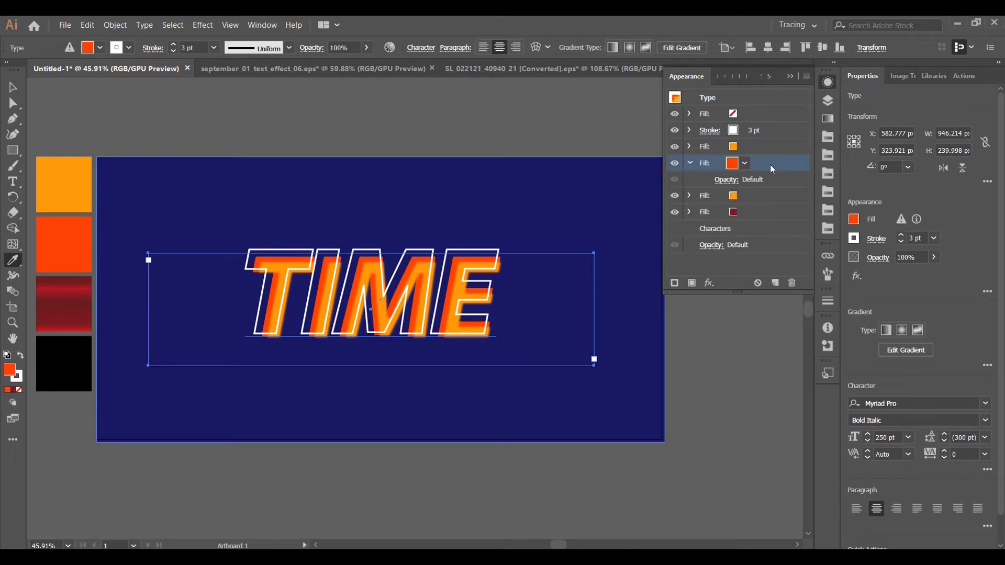
click(759, 196)
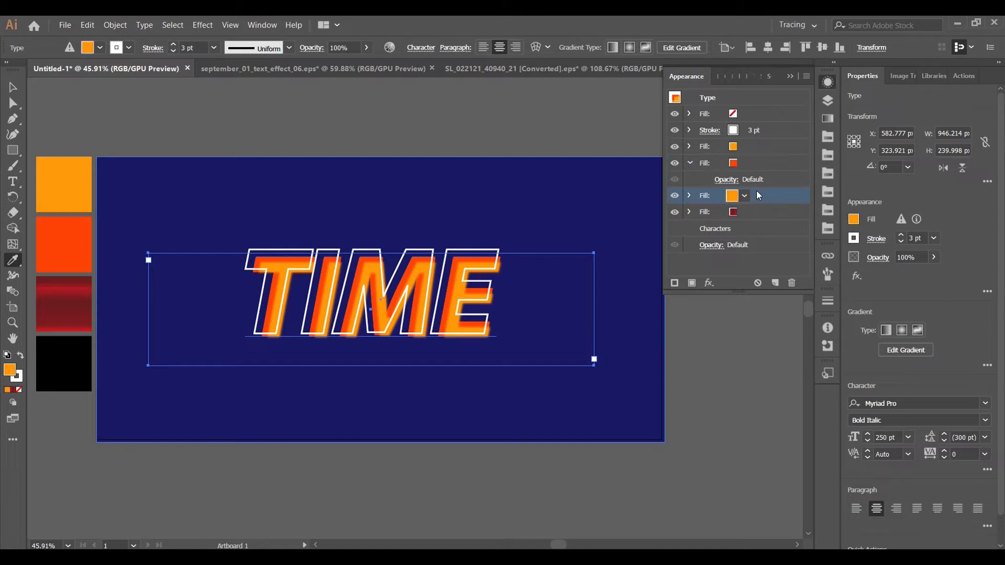
click(709, 283)
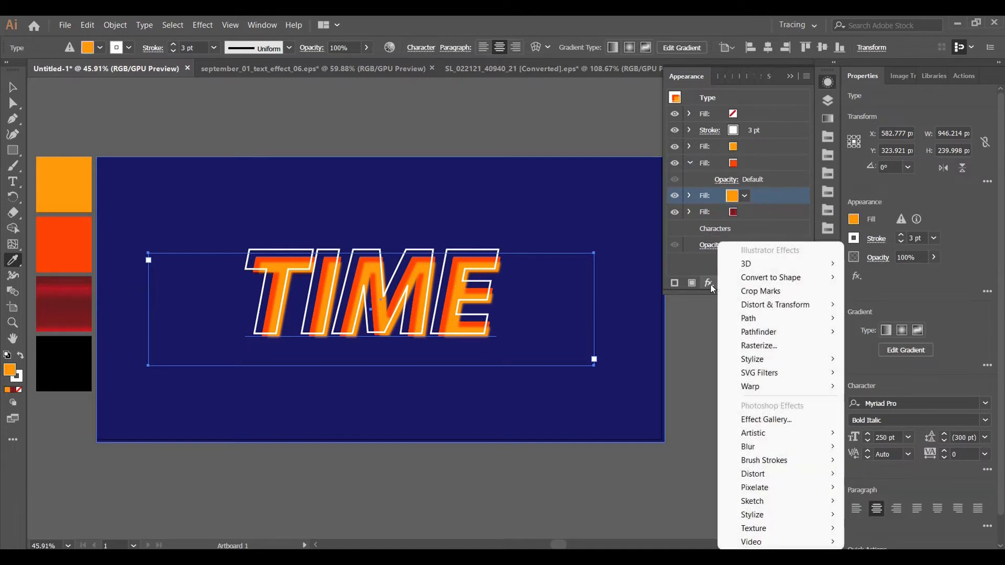
mouse_move(785, 319)
click(926, 317)
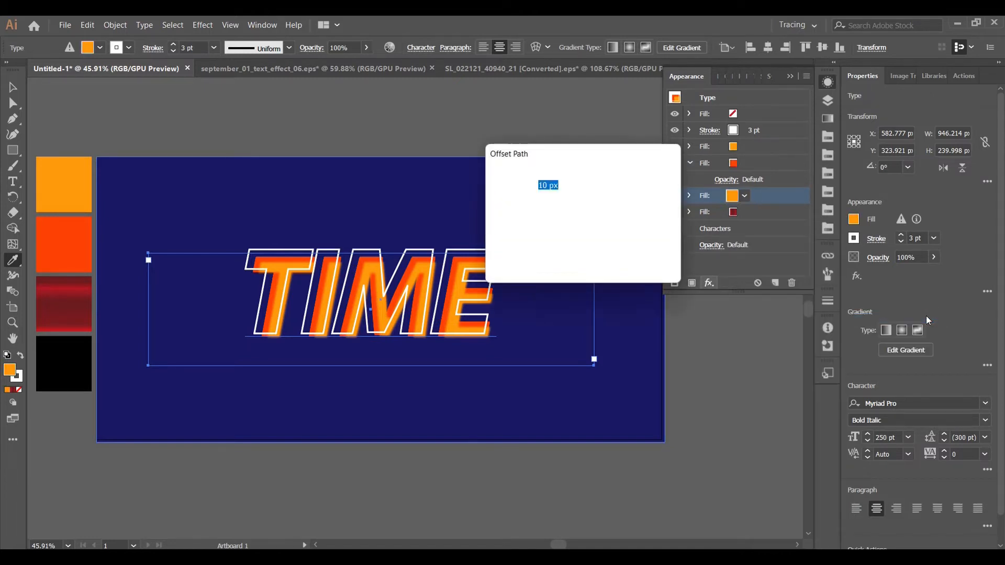
key(BackSpace)
text(5)
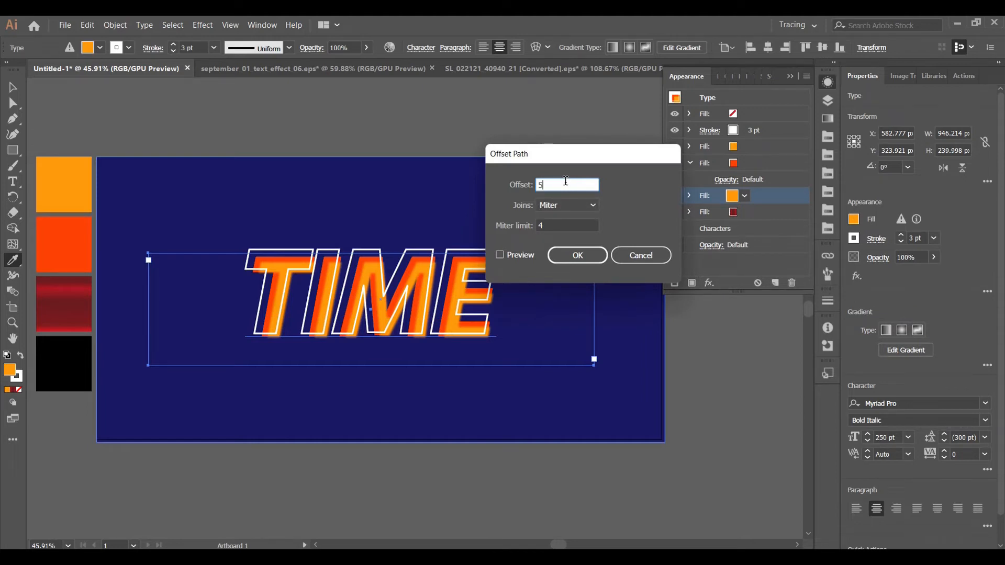
click(500, 255)
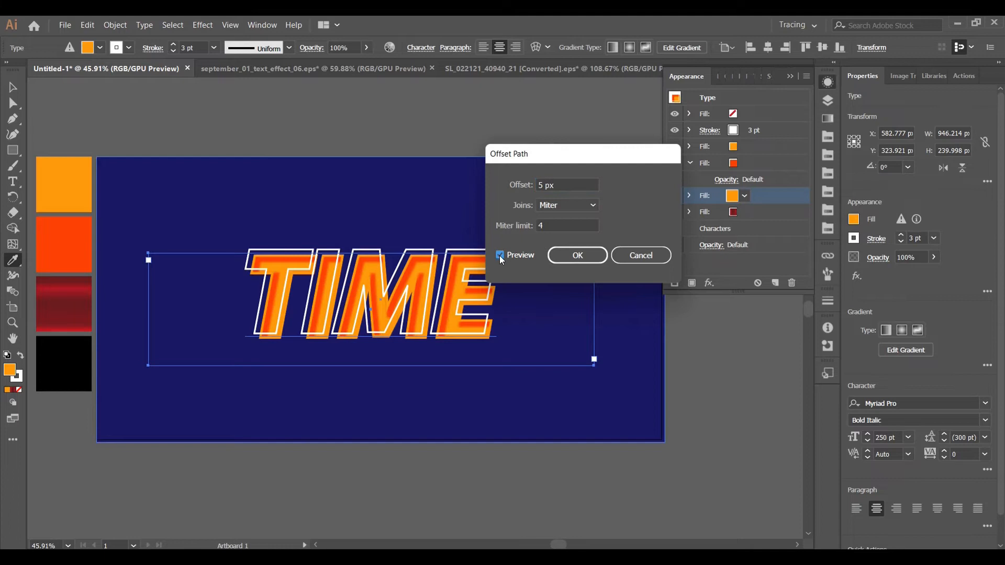
click(581, 253)
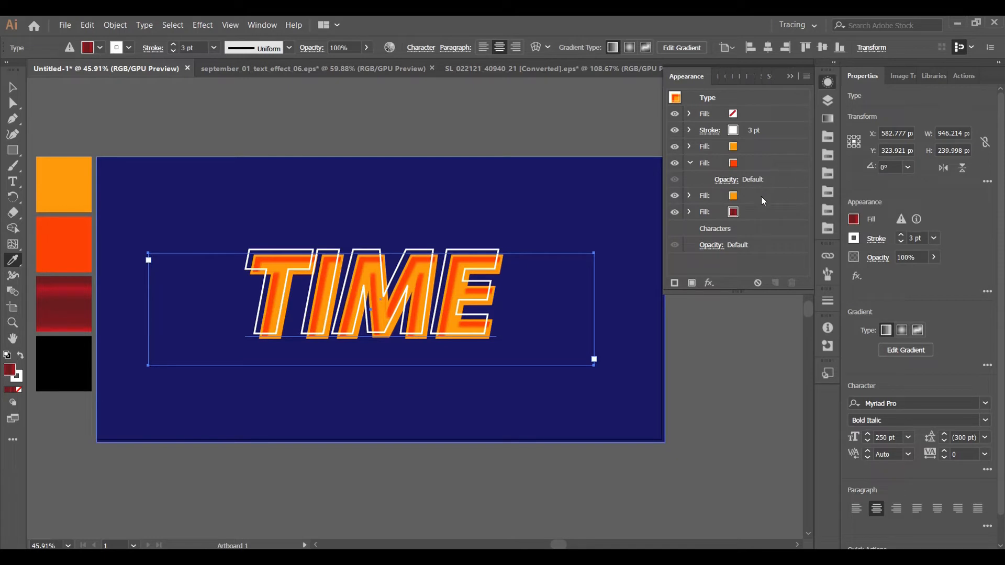
Add an Offset Path effect of 5 px to the dark red gradient fill at the end of the text's appearance stack
click(761, 212)
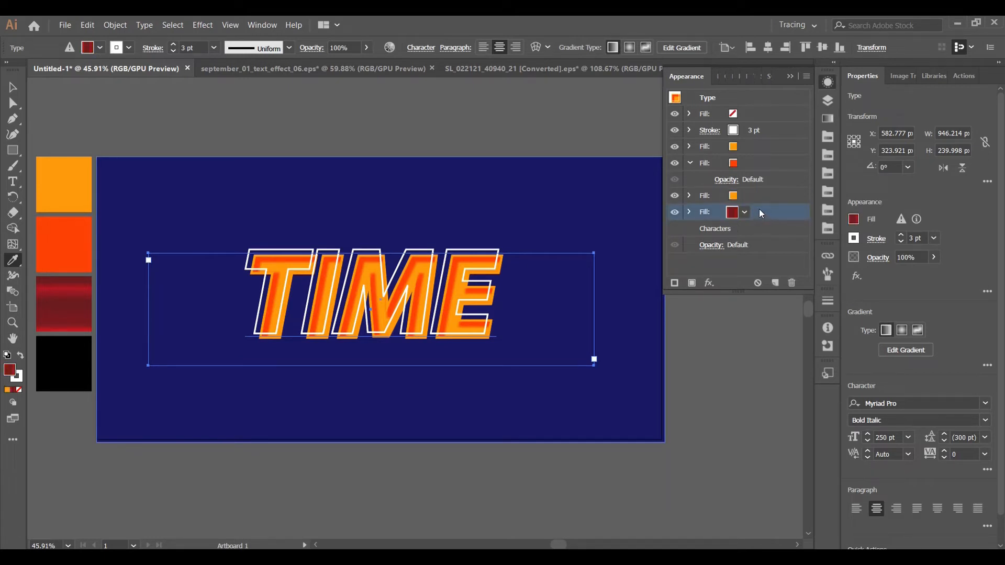
click(689, 195)
click(688, 195)
click(690, 163)
click(709, 283)
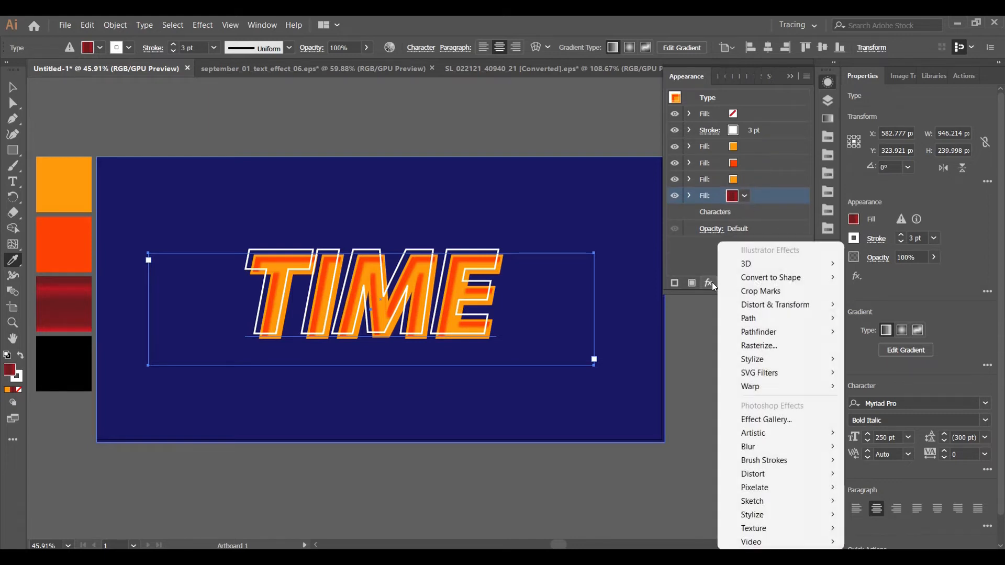
mouse_move(792, 316)
click(922, 320)
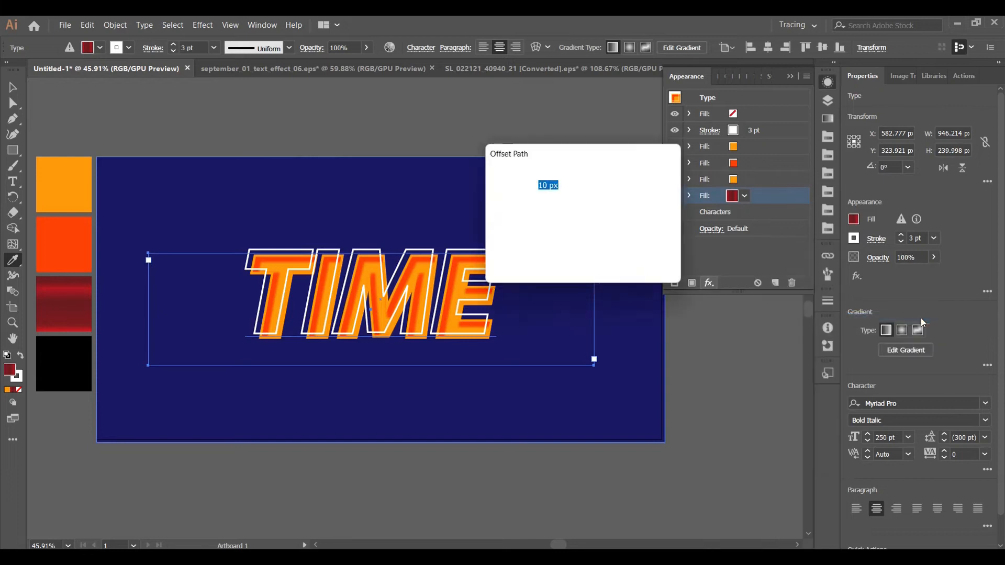
text(5)
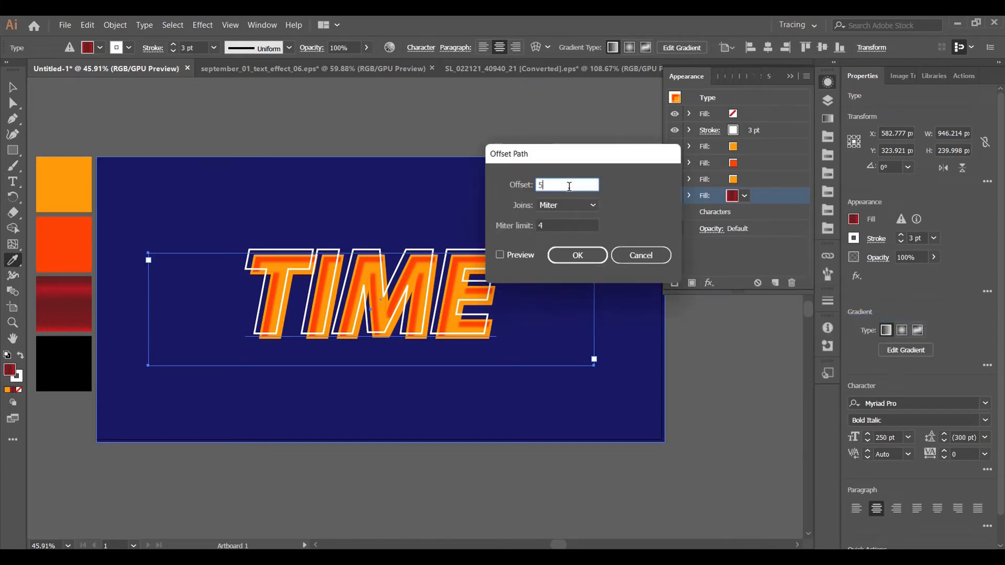
click(500, 255)
click(589, 256)
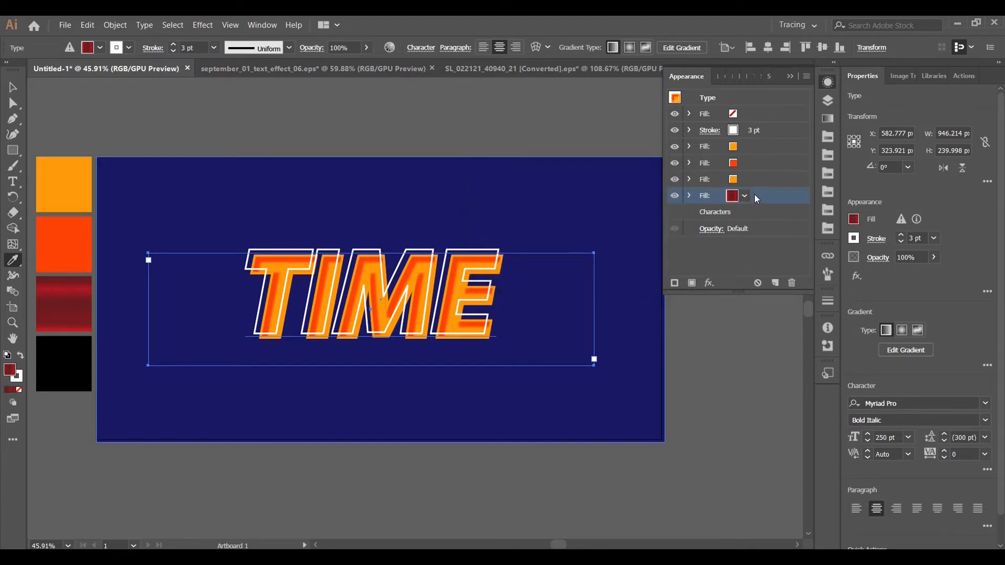
Add a Transform effect to the dark red gradient fill, moving it 1 px horizontally and 1 px vertically with 50 copies
click(689, 196)
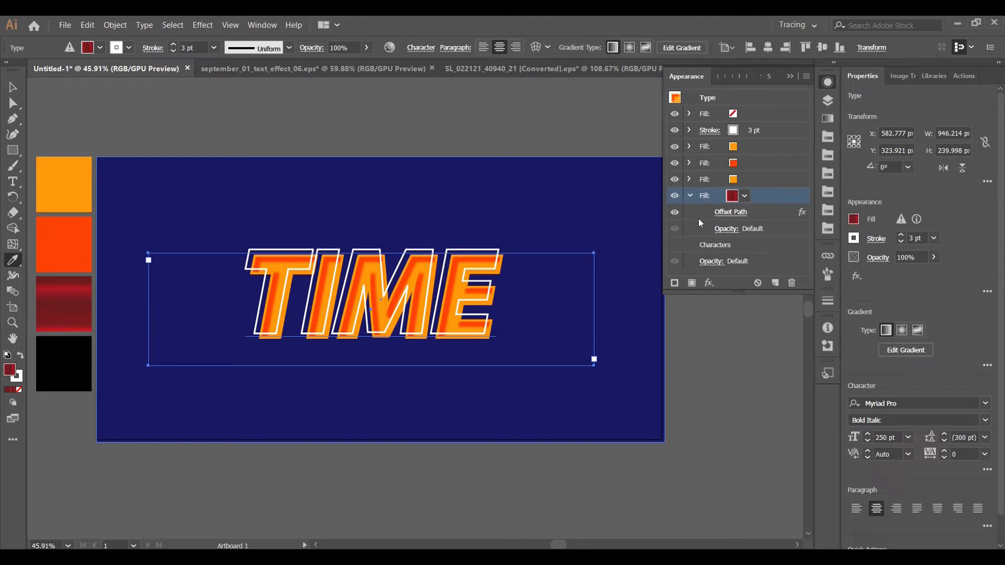
click(709, 283)
mouse_move(793, 312)
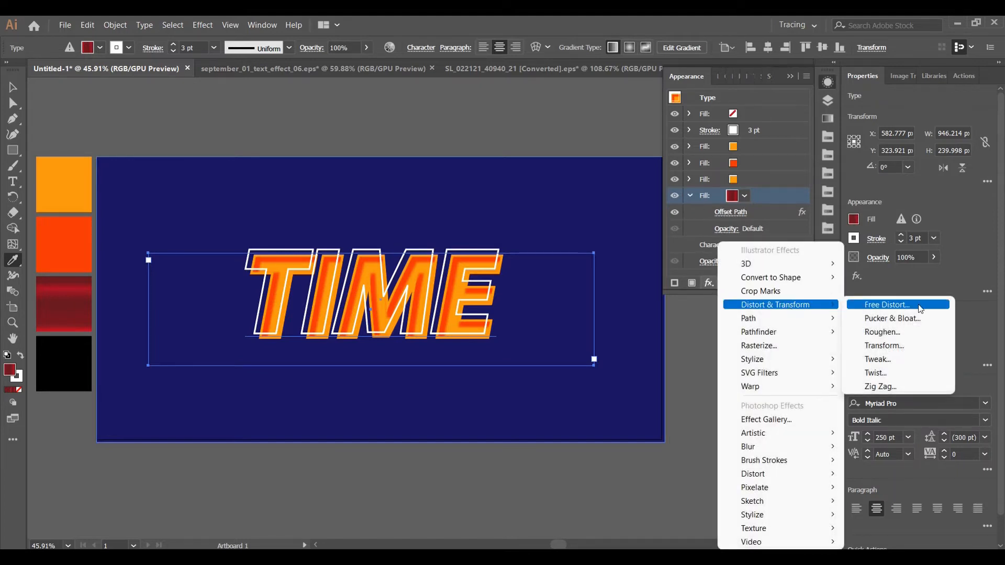
click(913, 346)
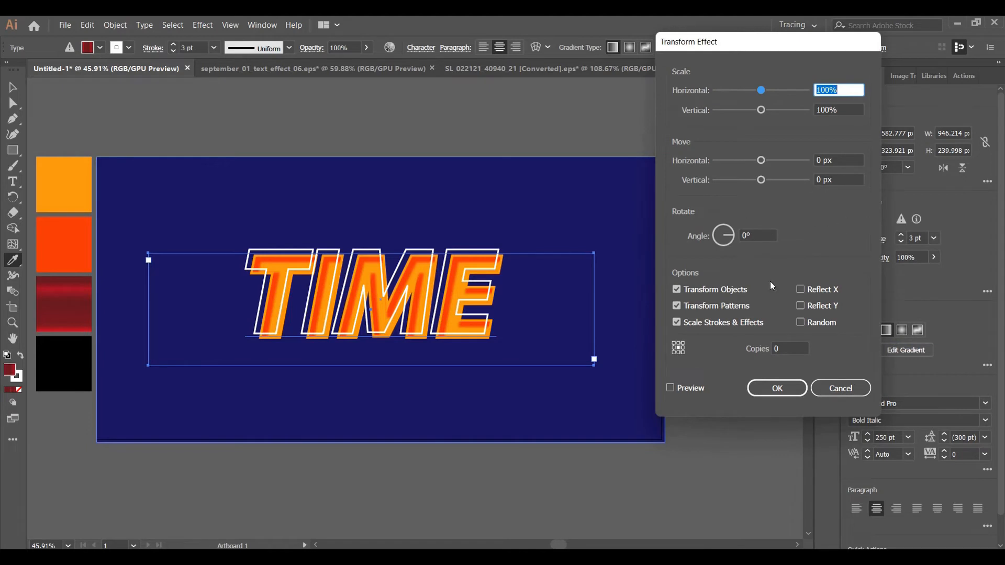
click(820, 160)
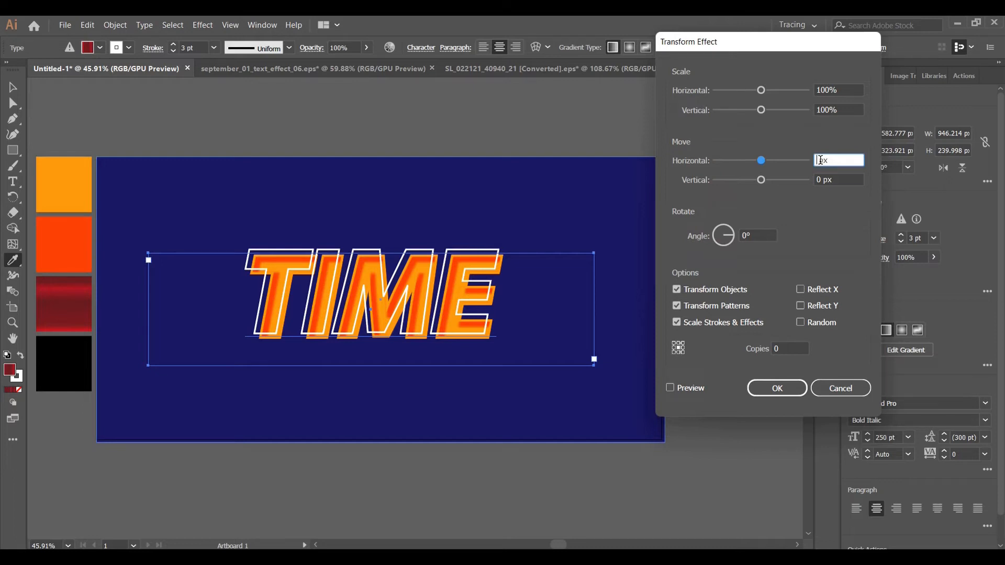
text(0)
key(Up)
click(820, 178)
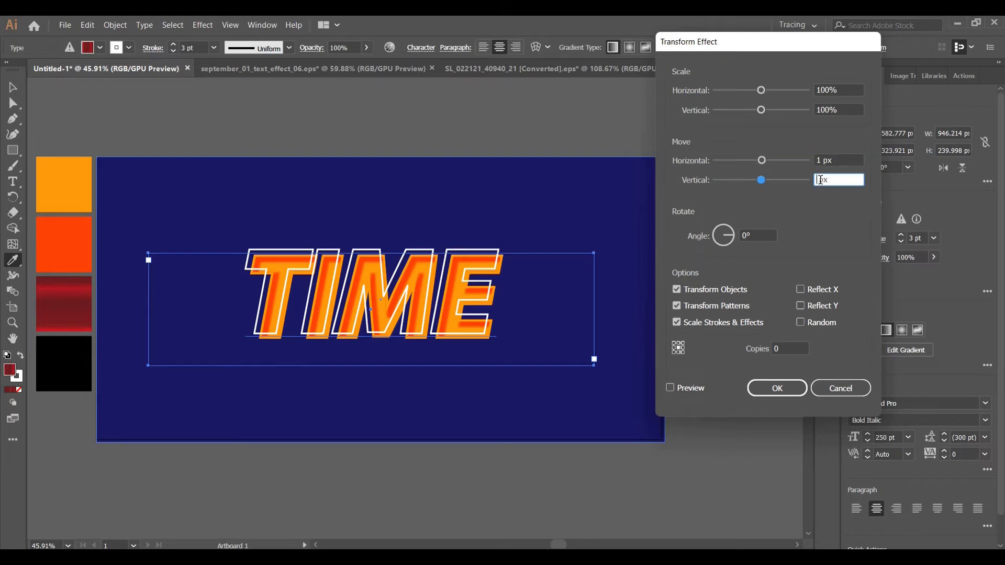
key(Up)
click(775, 349)
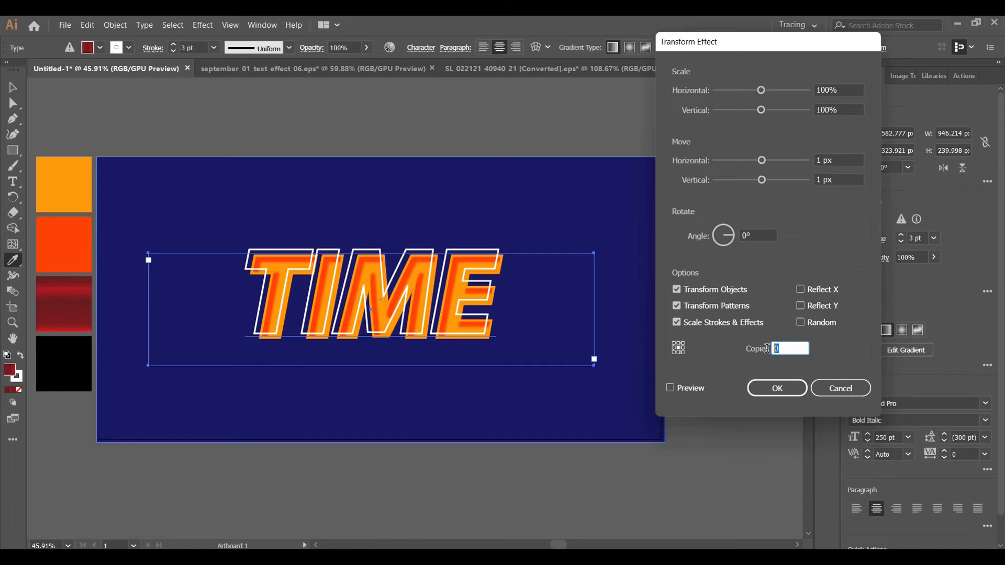
text(50)
click(672, 388)
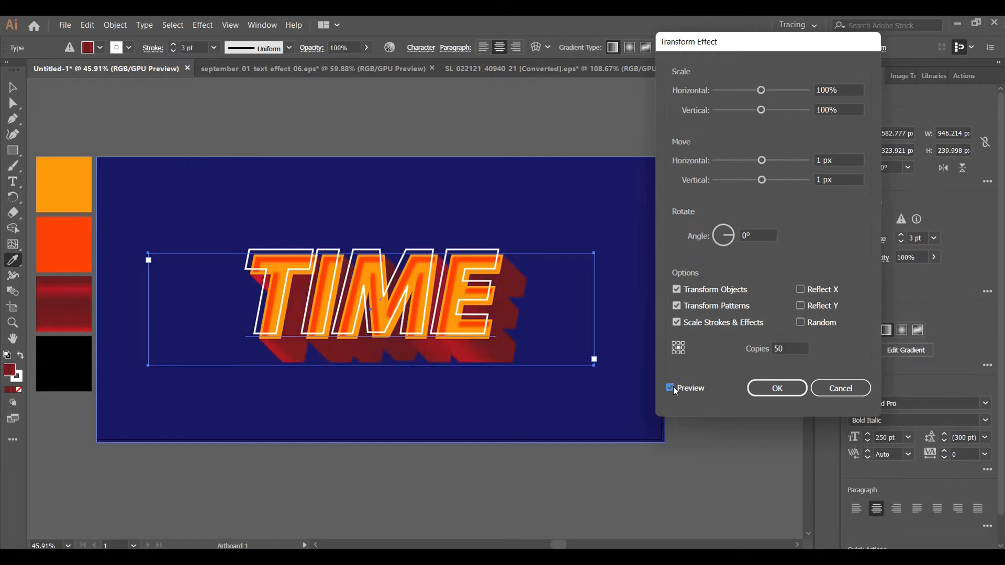
click(787, 388)
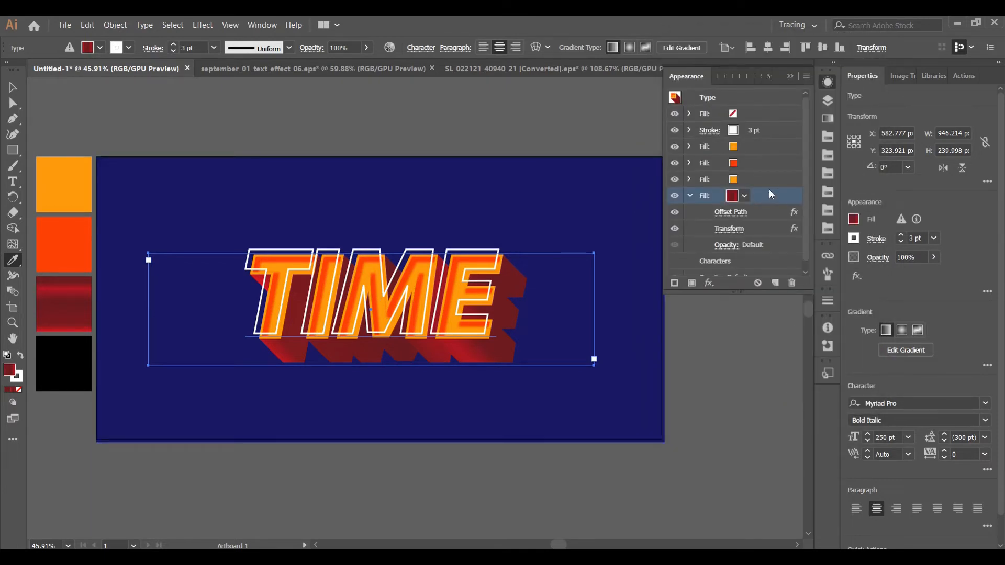
Set the angle of the dark red gradient fill to 90°
click(831, 116)
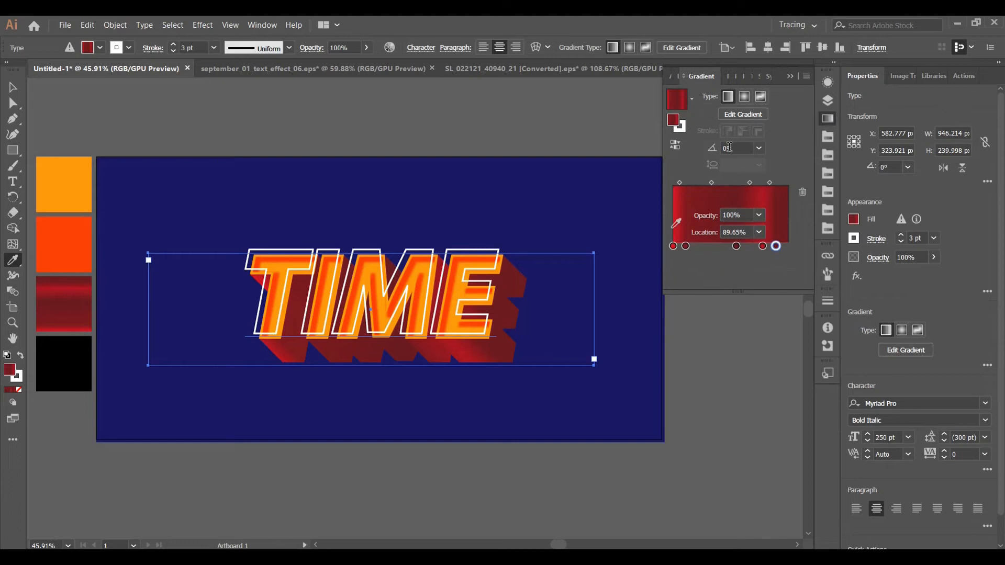
click(730, 147)
text(90)
key(Return)
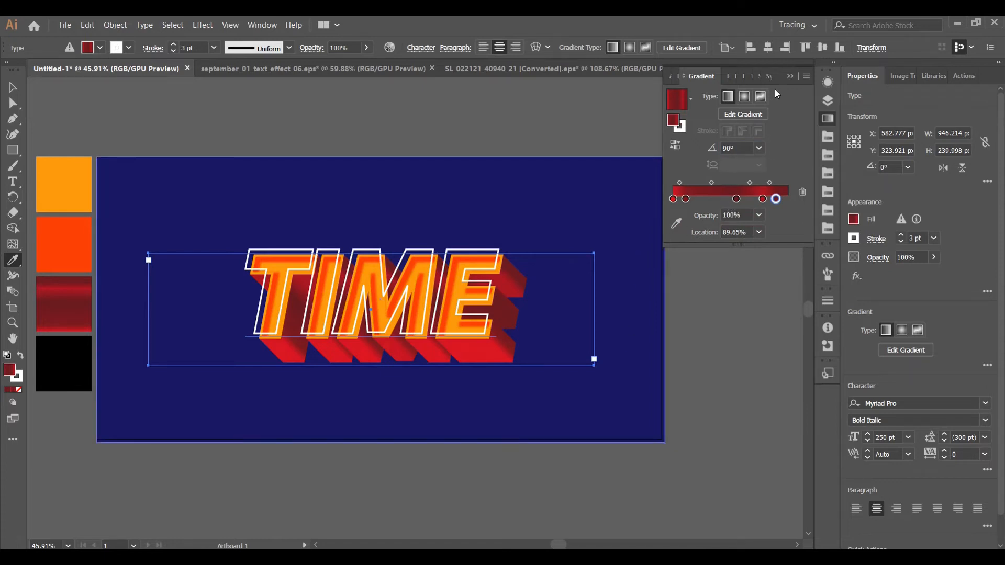
click(827, 82)
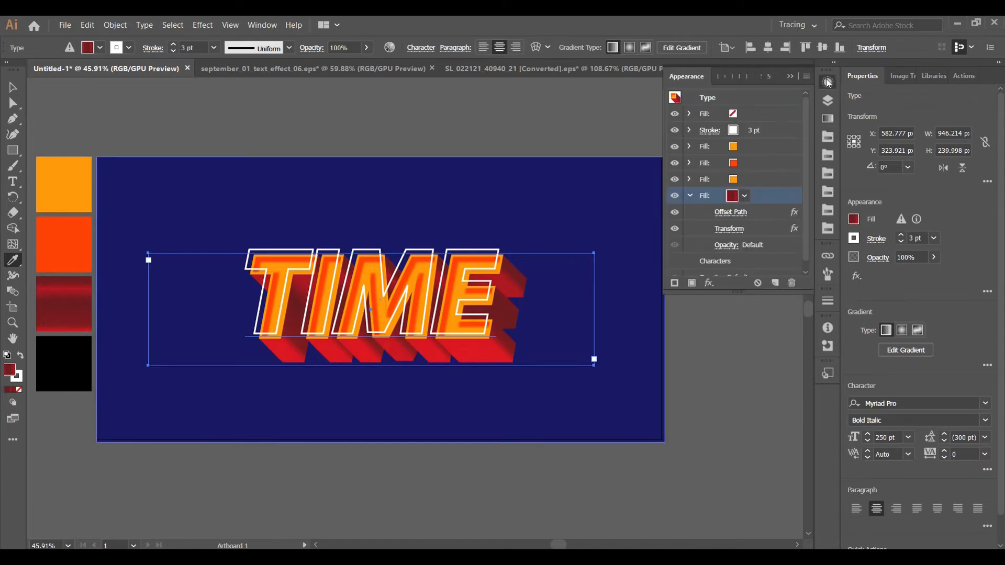
Add a new fill beneath the dark red gradient fill in the text's appearance and color it black
click(691, 196)
click(758, 214)
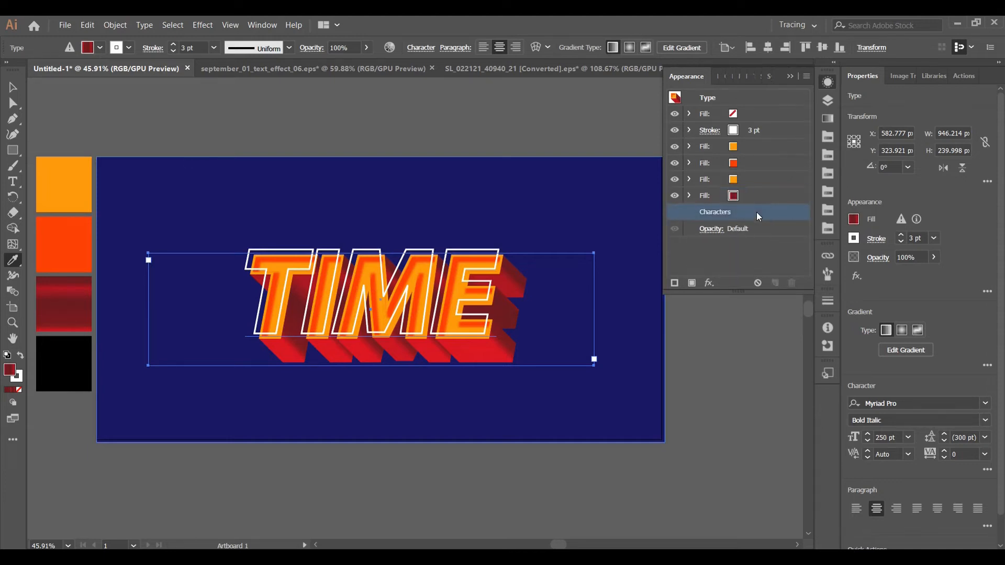
click(807, 76)
click(844, 78)
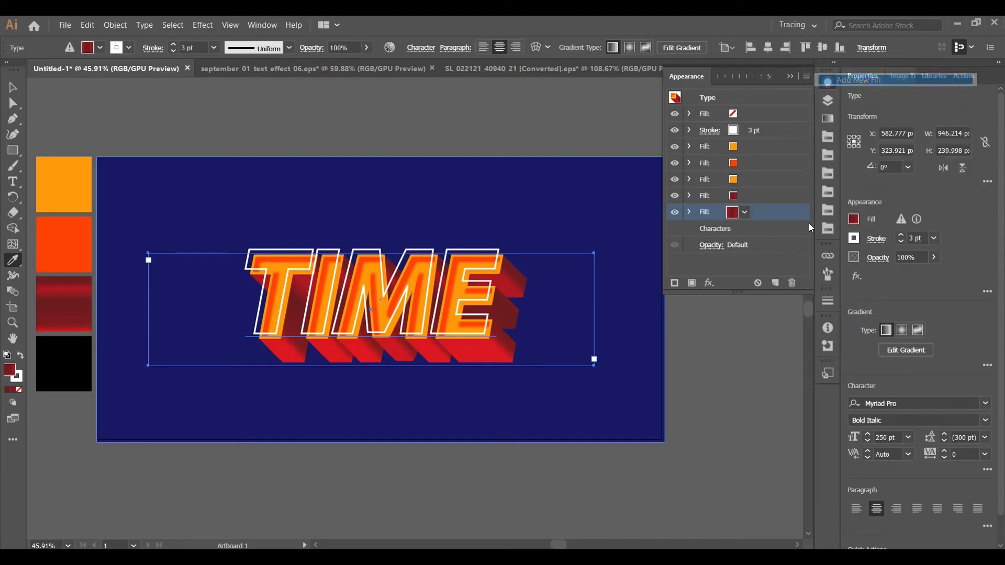
click(744, 213)
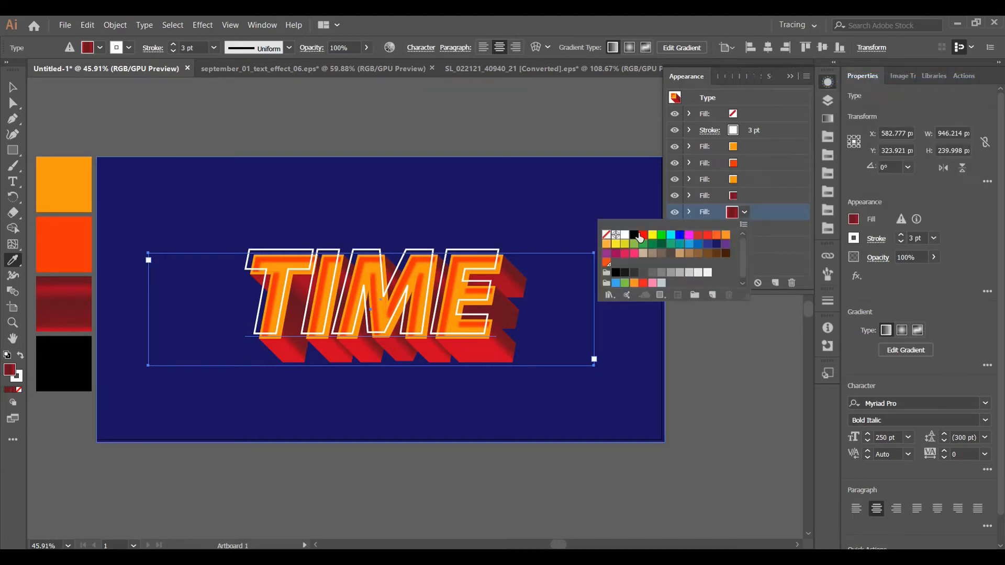
click(616, 274)
click(776, 214)
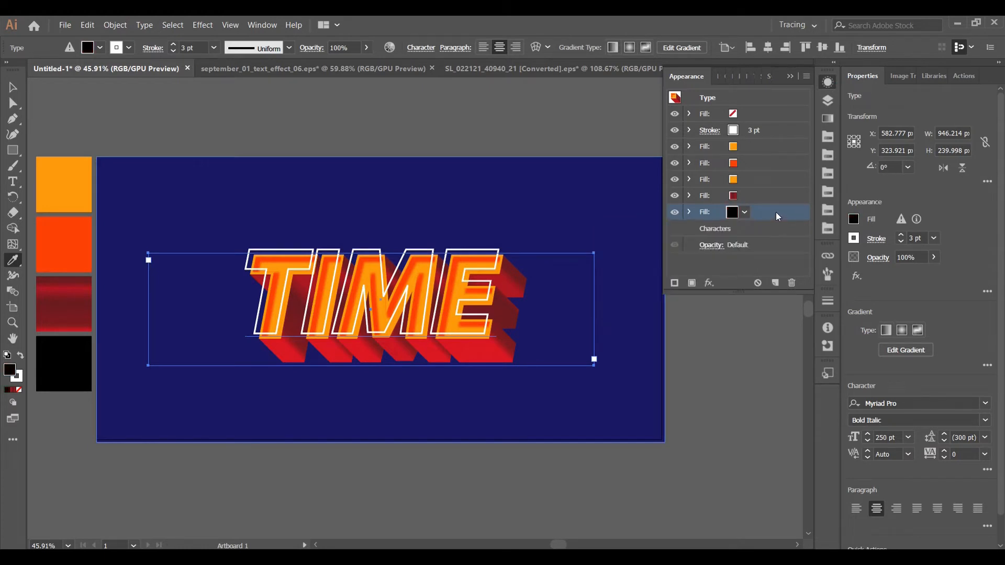
Add an Offset Path effect of 5 px with miter joins to the black fill
click(708, 283)
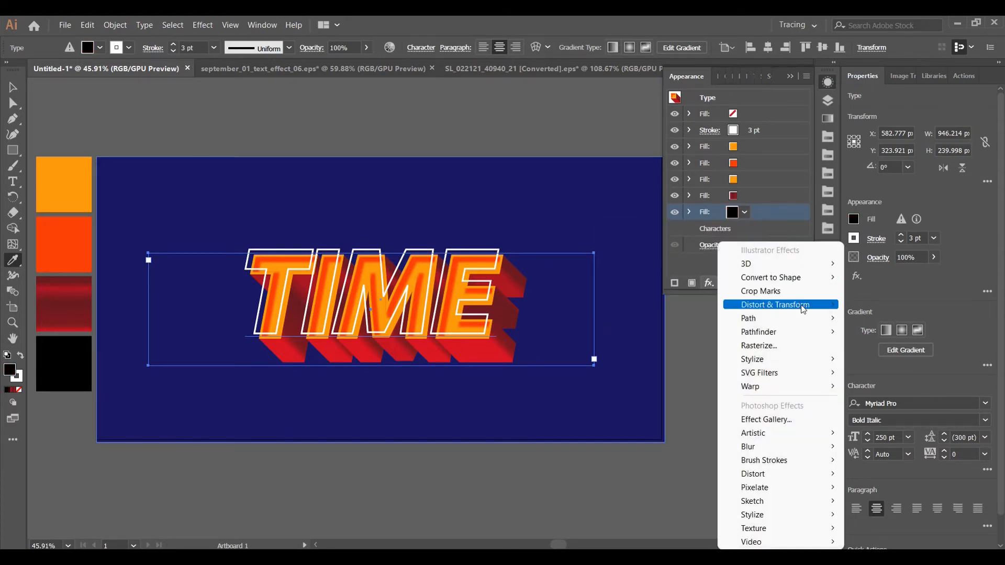
mouse_move(807, 320)
click(886, 319)
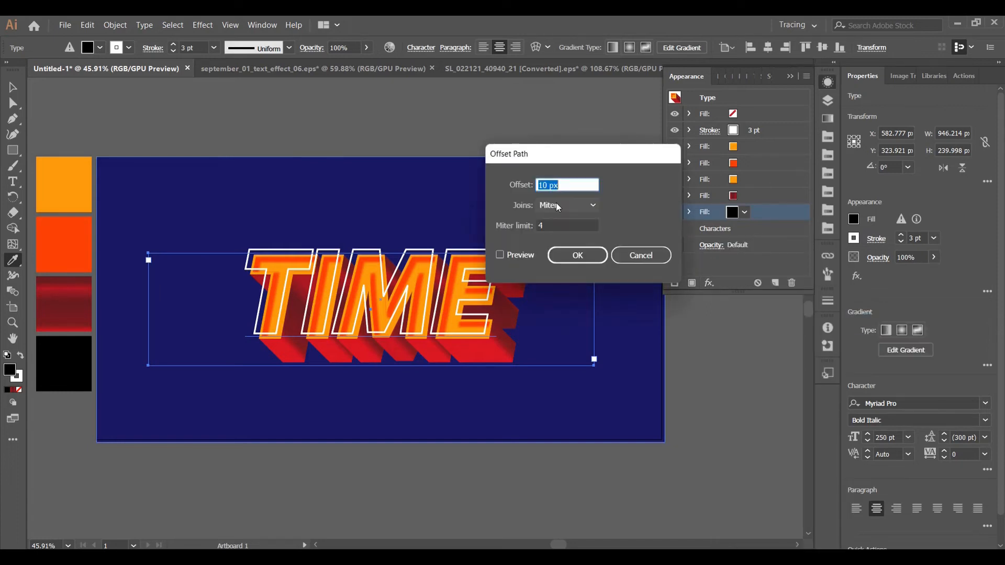
key(BackSpace)
text(5)
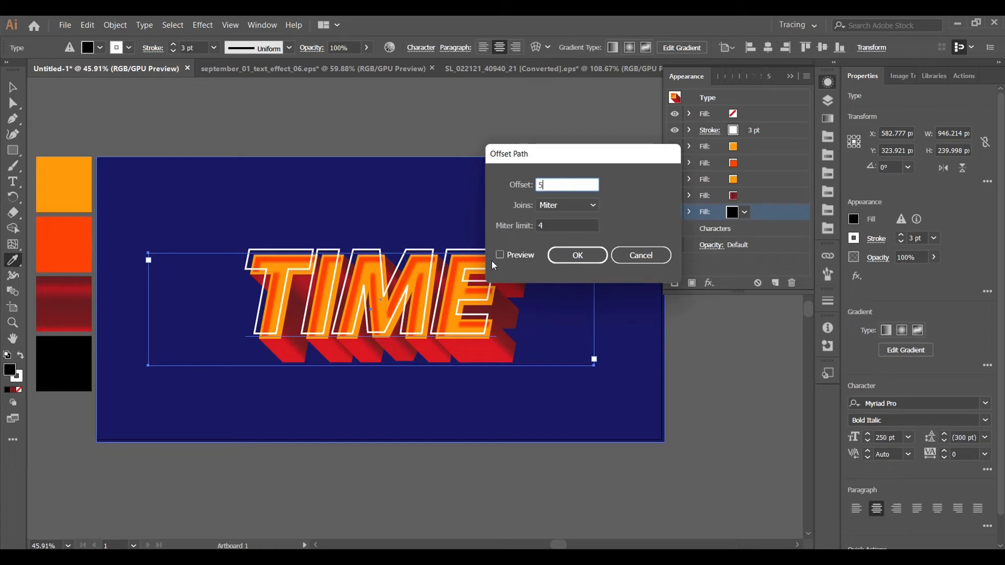
click(499, 254)
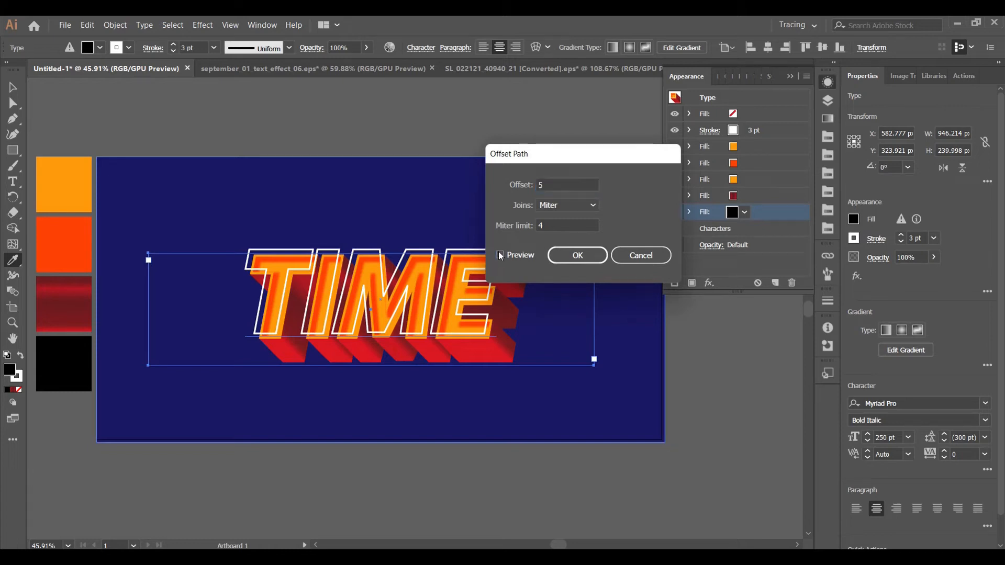
click(590, 254)
Add a Transform effect to the black fill, moving it 1 px horizontally and 1 px vertically with 50 copies
click(709, 283)
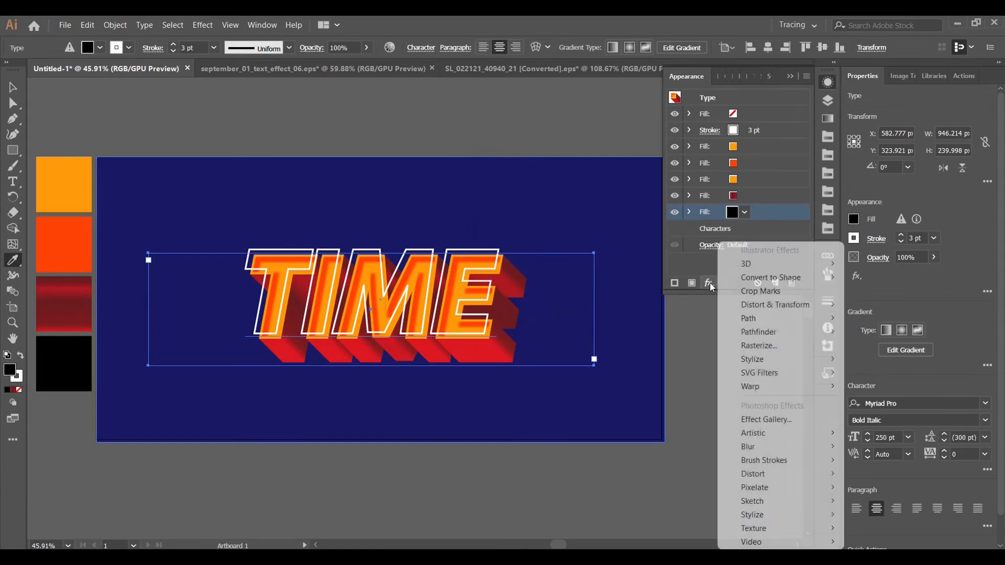
mouse_move(780, 305)
click(919, 345)
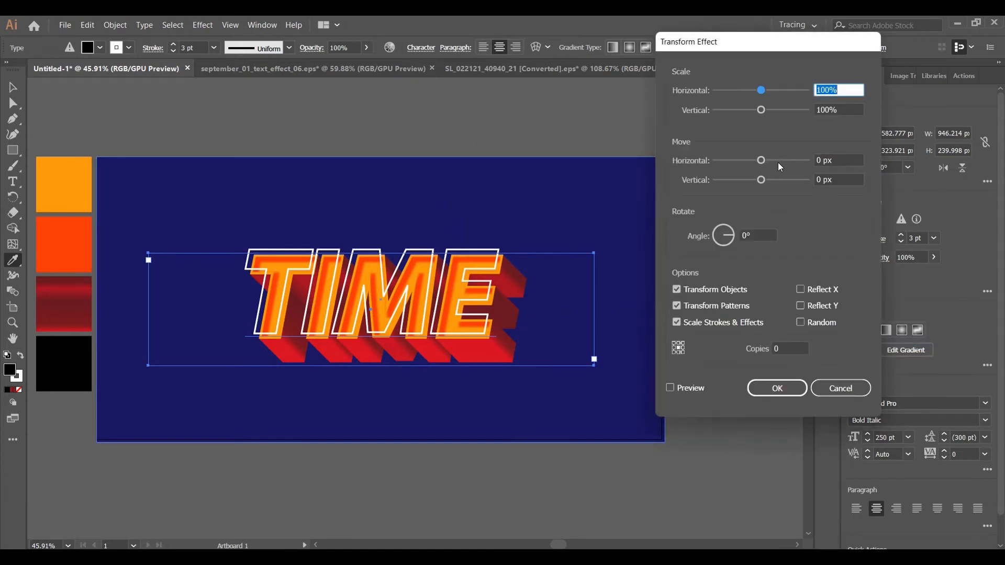
double_click(819, 161)
text(1)
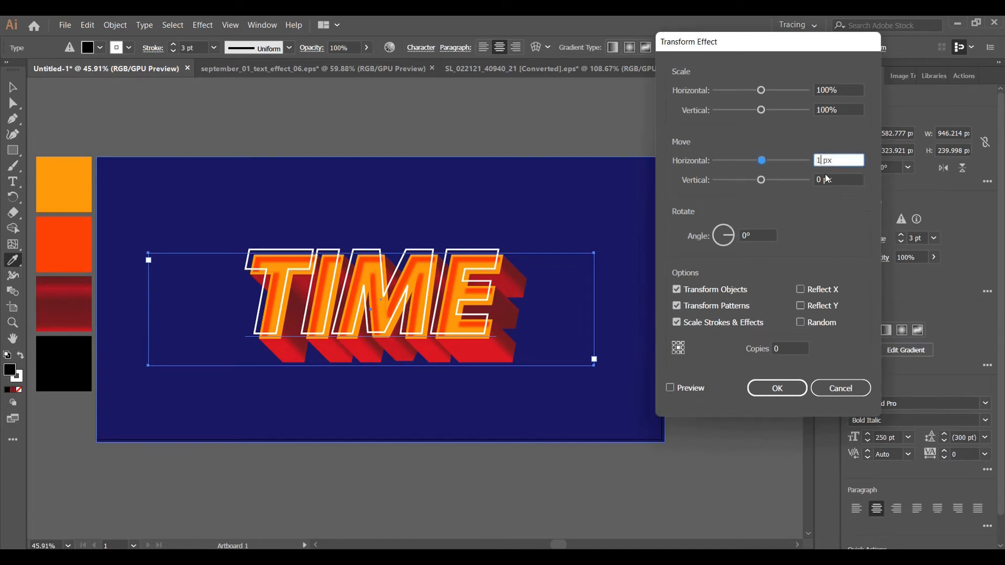
double_click(820, 180)
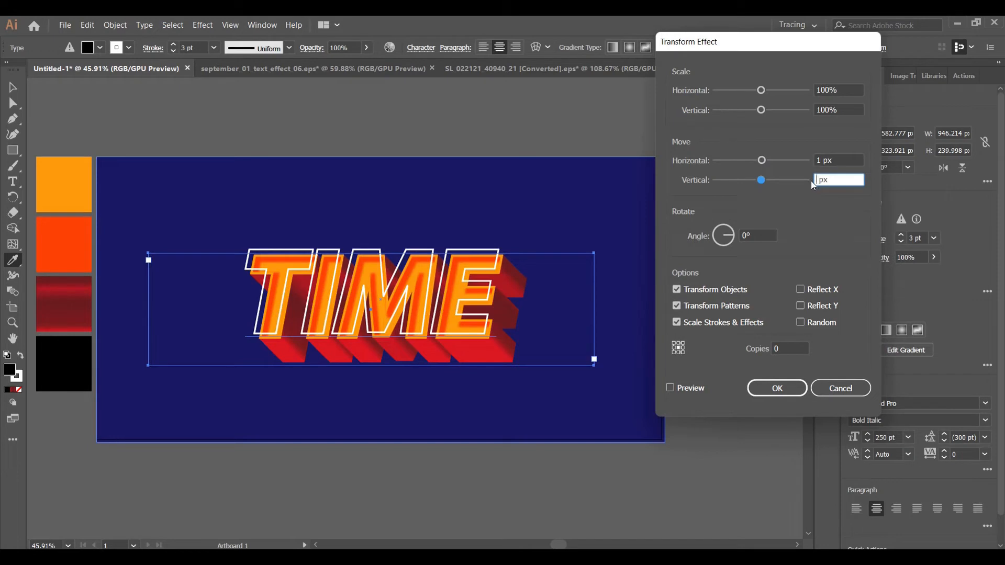
text(1)
double_click(773, 348)
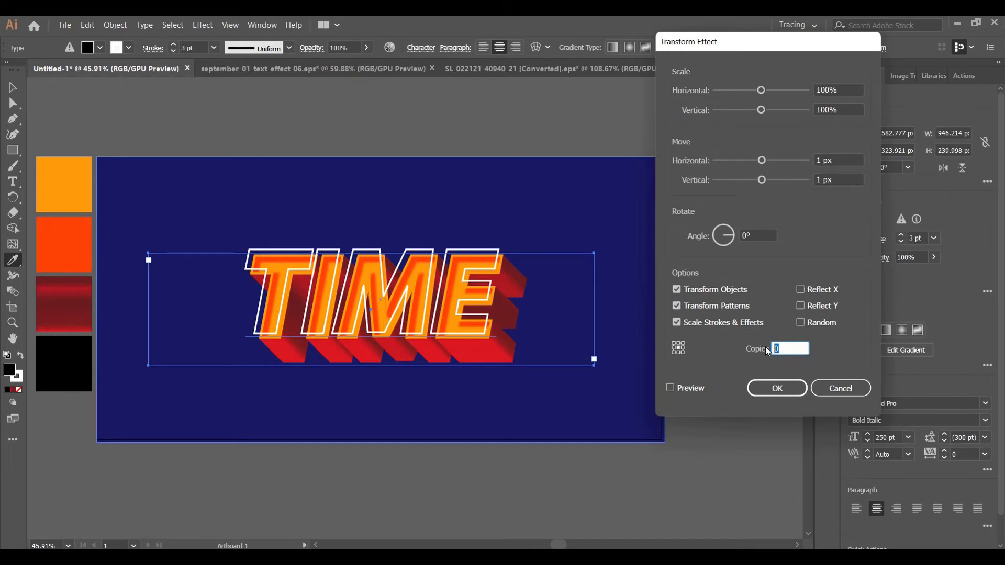
click(670, 389)
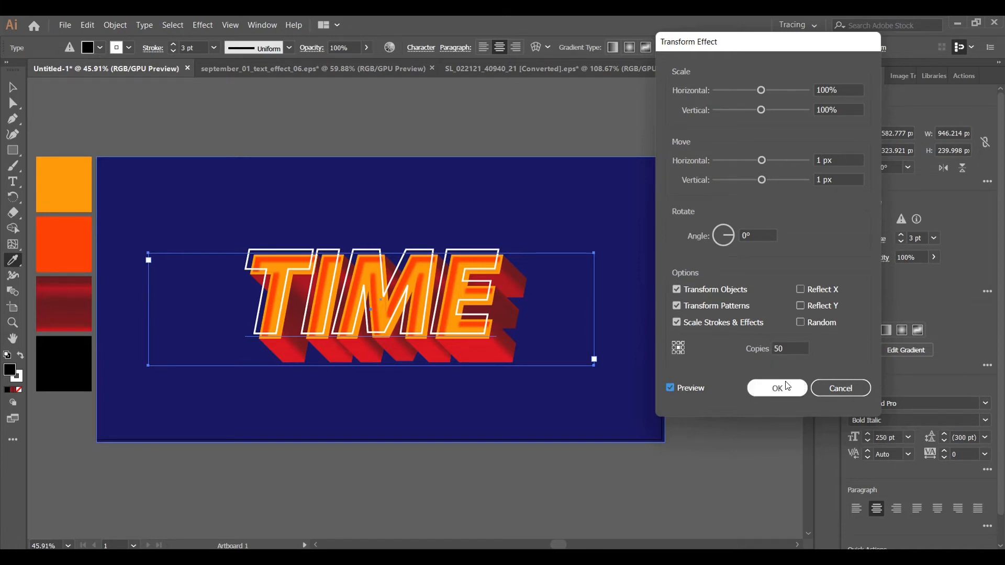
click(772, 388)
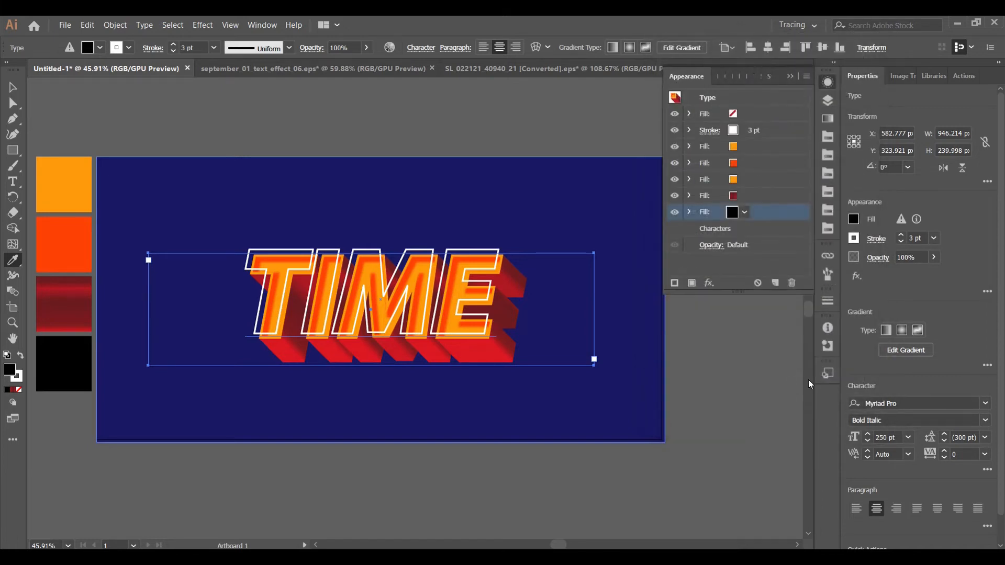
Add a second Transform effect to the black fill that moves it 9 px horizontally and 9 px vertically, without copies
click(689, 212)
click(709, 283)
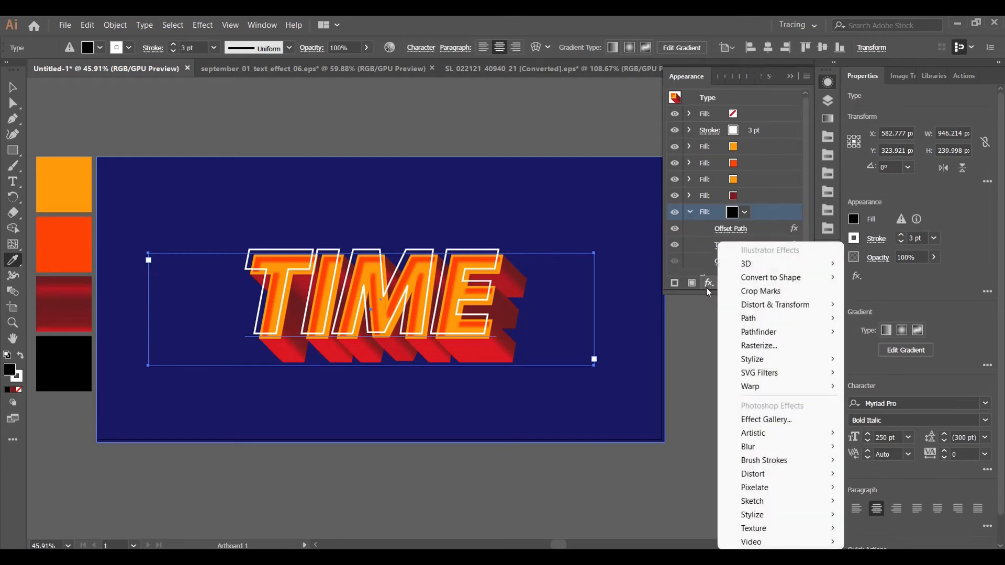
mouse_move(802, 306)
click(906, 346)
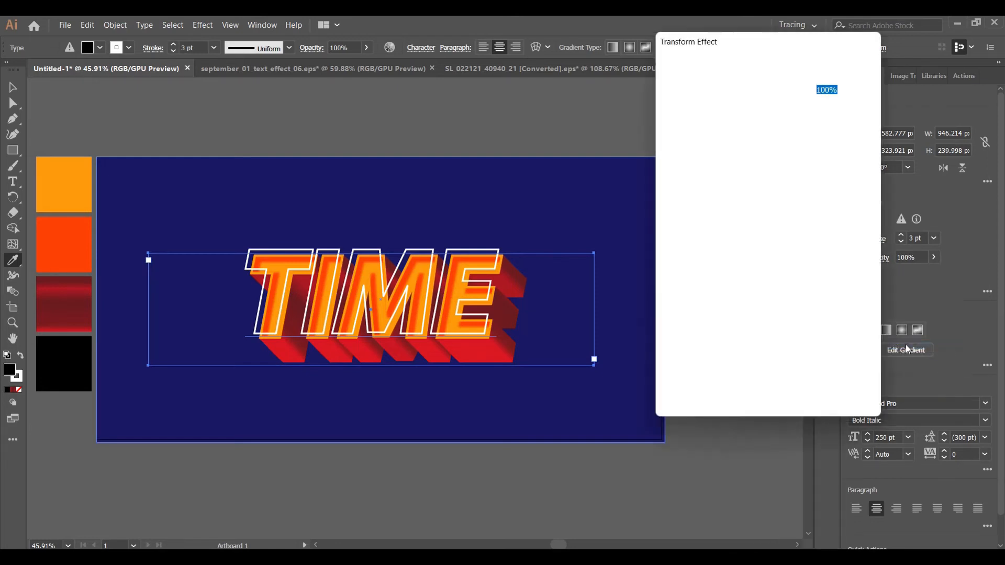
drag(822, 161, 808, 162)
key(BackSpace)
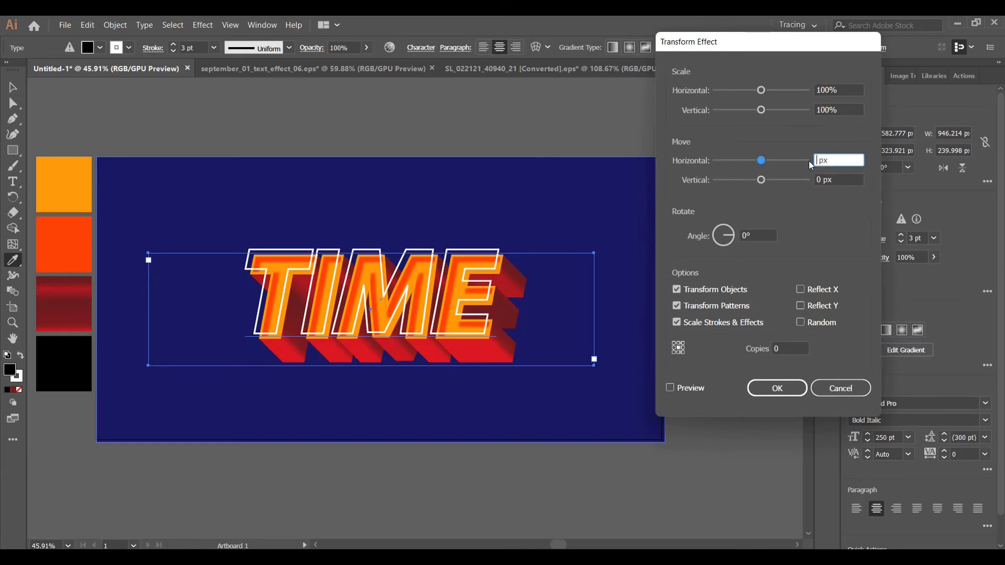
text(9)
key(Tab)
key(BackSpace)
text(9)
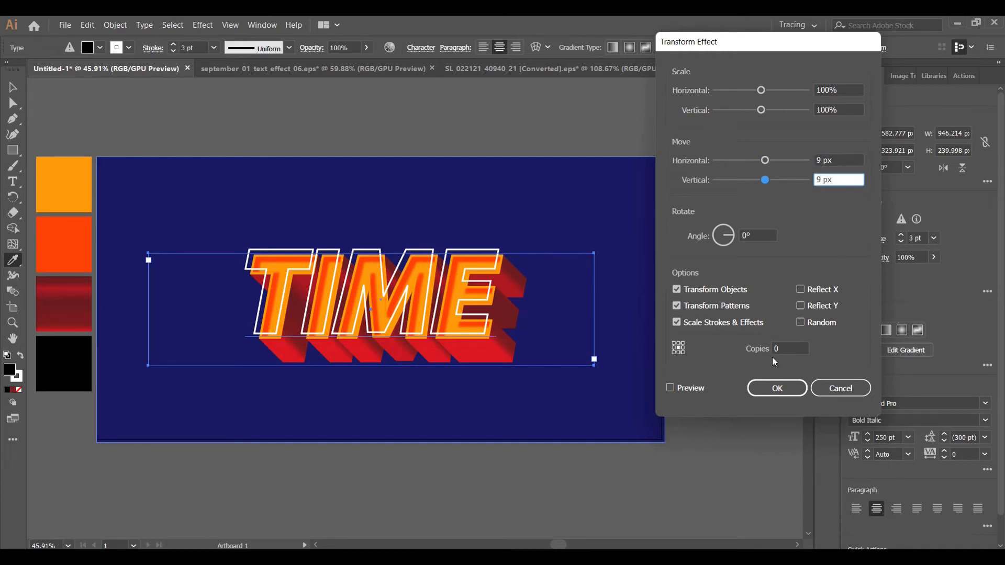
click(670, 388)
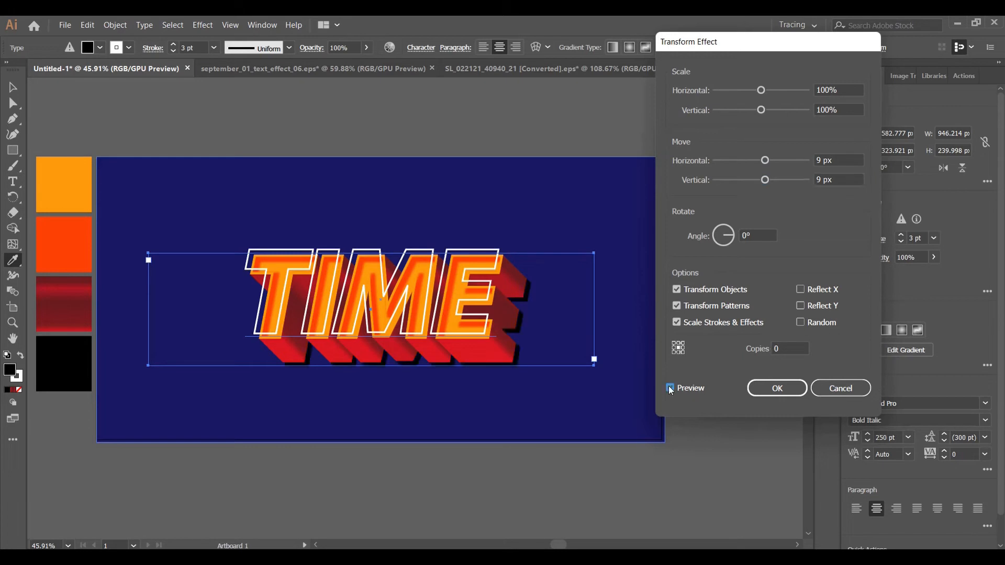
click(775, 388)
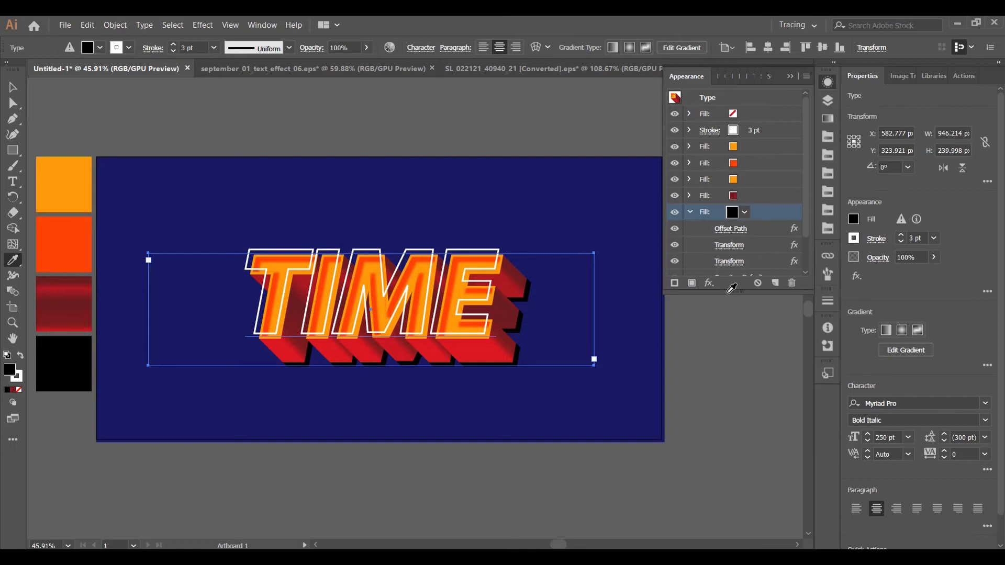
Add a Gaussian Blur effect with a radius of 65.1 pixels to the black fill
click(712, 284)
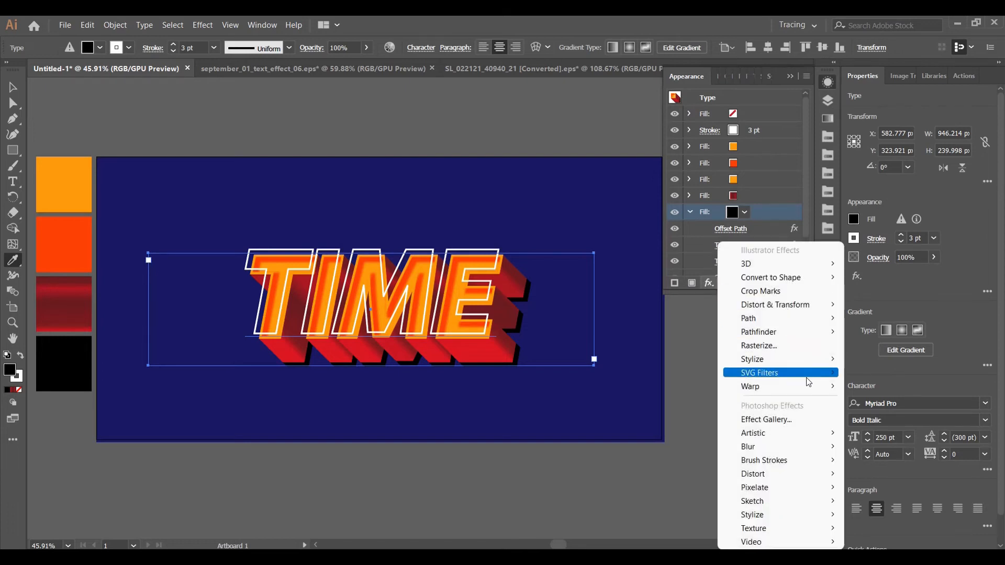
mouse_move(803, 448)
click(887, 446)
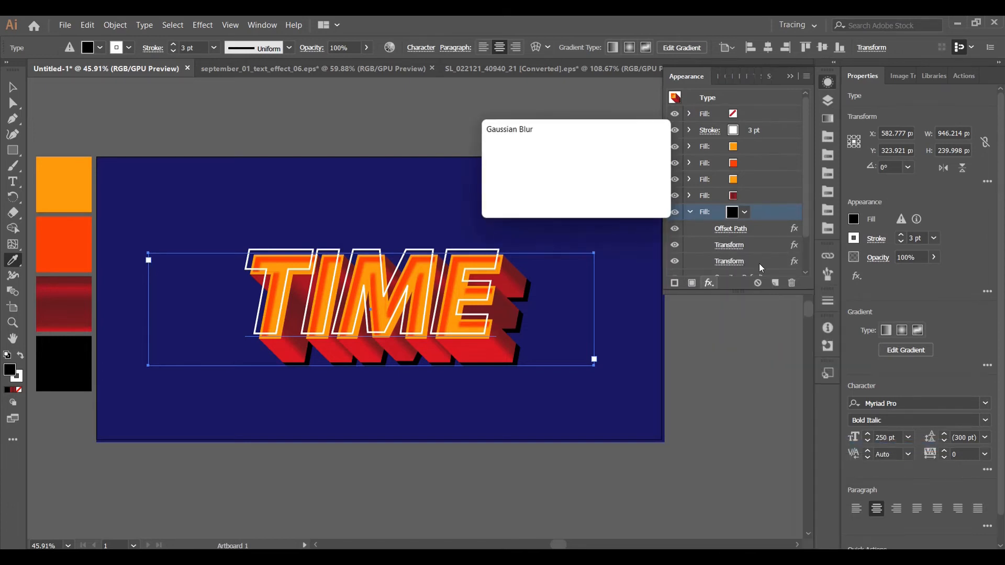
click(495, 190)
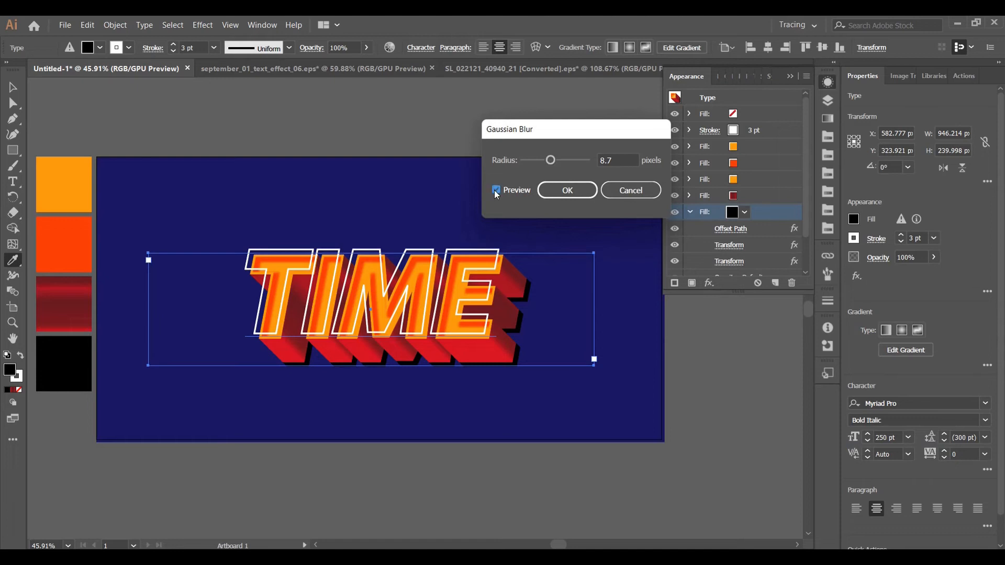
click(575, 160)
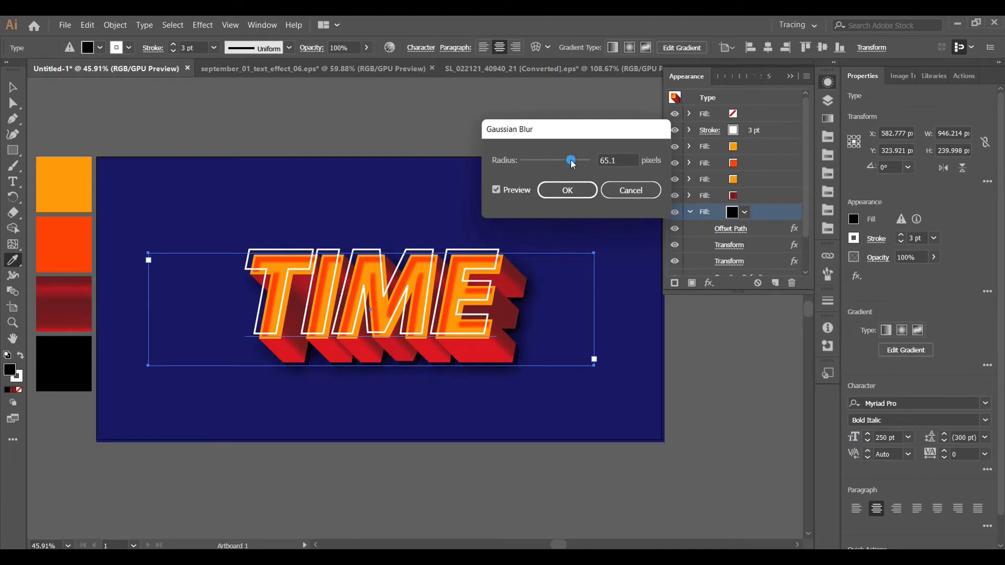
click(580, 190)
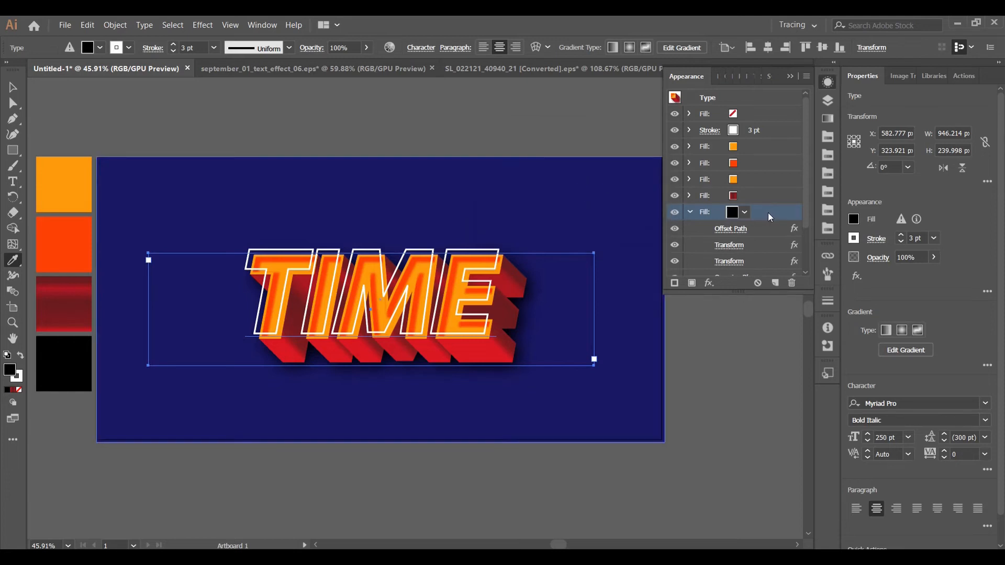
Set the opacity of the blurred black fill to 53%
scroll(769, 214, down, 1)
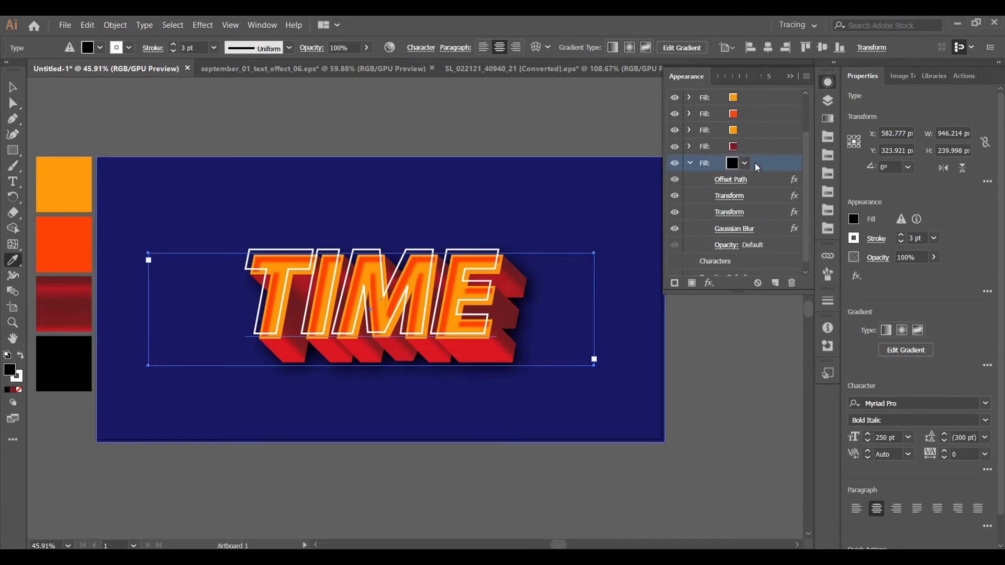
click(349, 47)
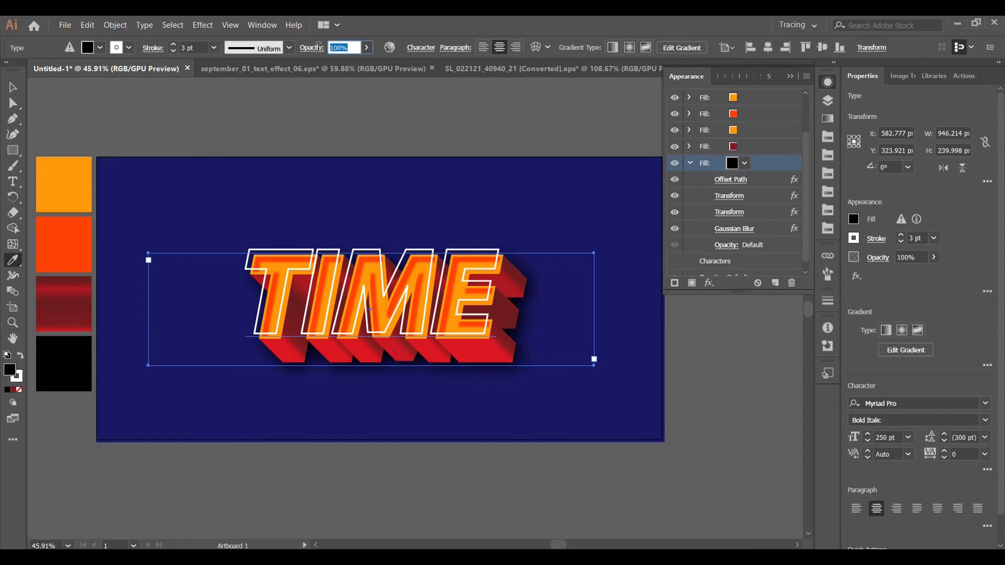
text(53)
key(Return)
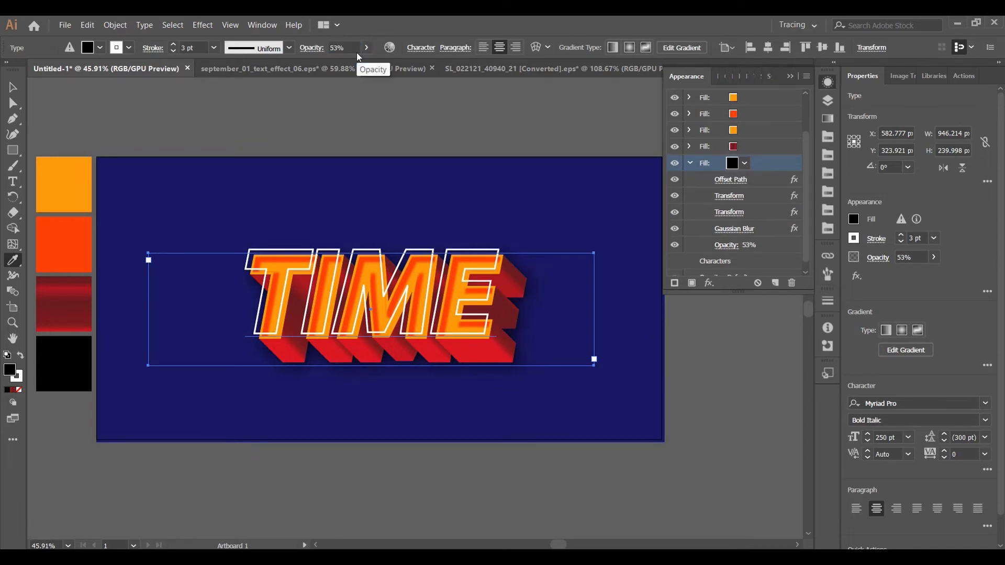
Change the blurred black fill's blending mode to Multiply and collapse its attributes
click(314, 49)
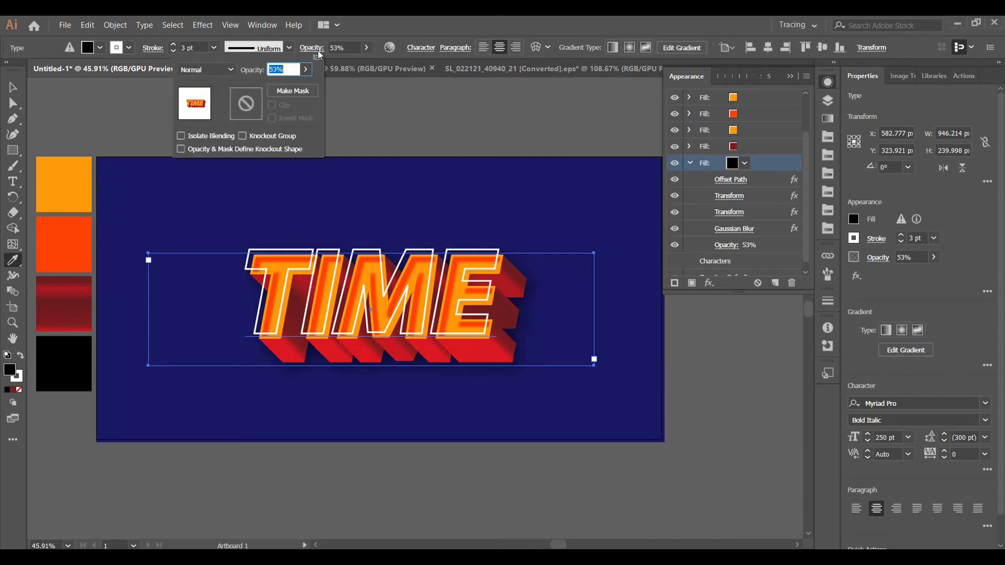
click(215, 71)
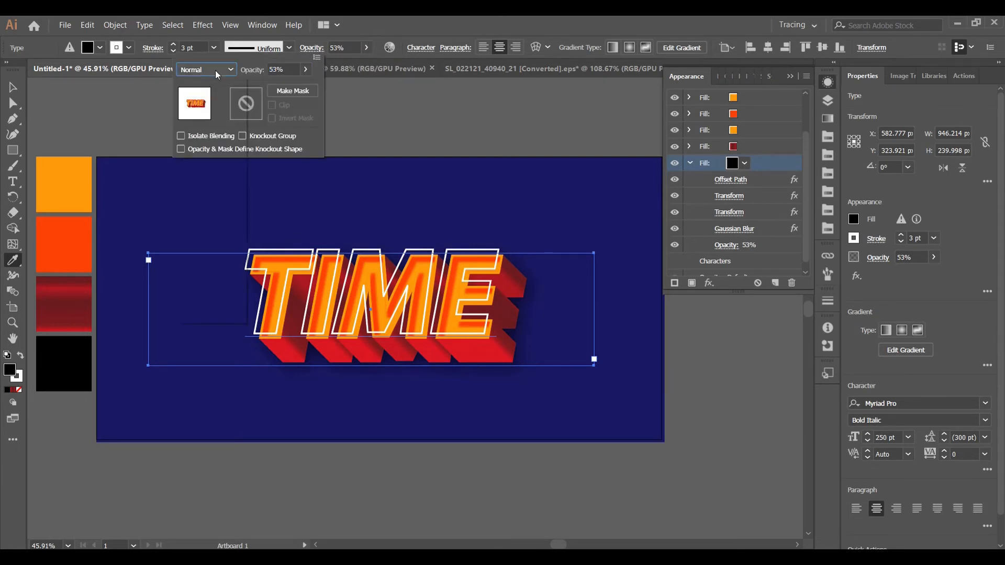
click(208, 117)
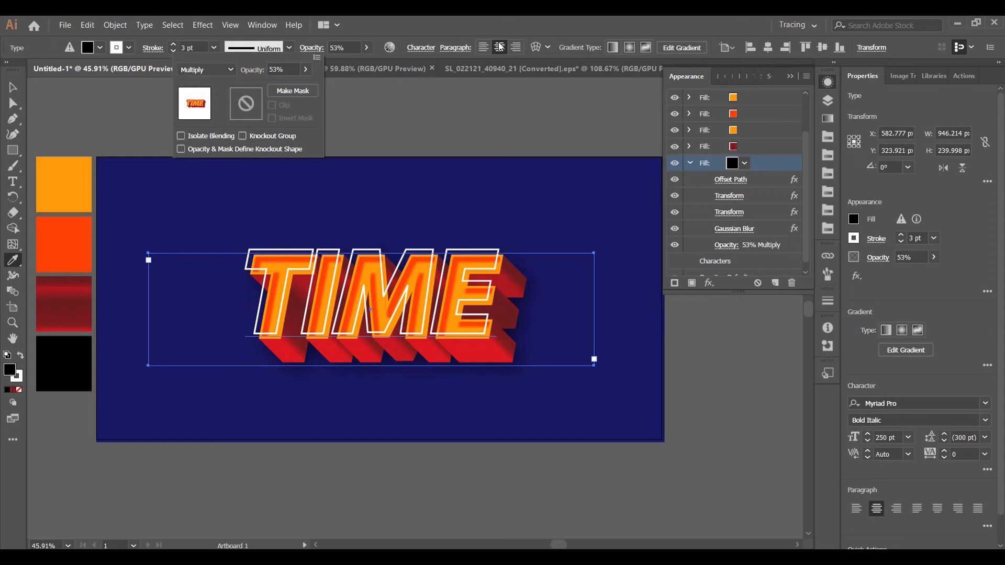
click(763, 166)
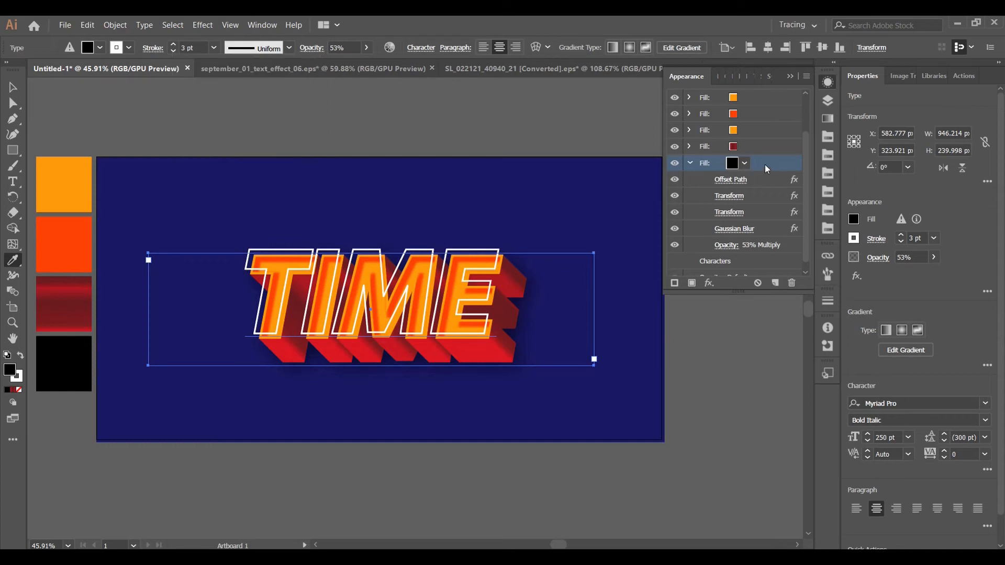
click(690, 163)
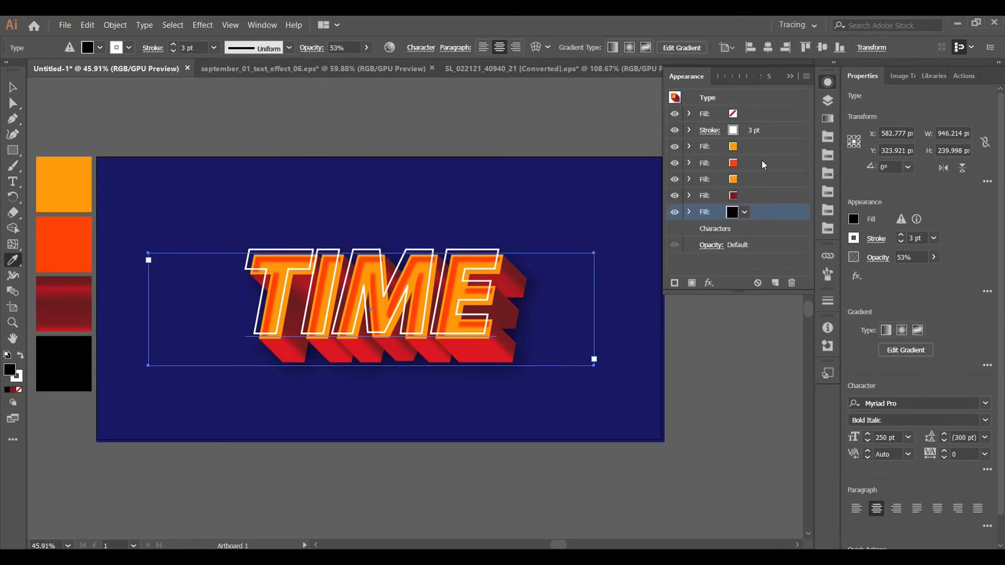
Add another black fill to the text's appearance, beneath the blurred black fill
click(734, 231)
click(807, 79)
click(838, 77)
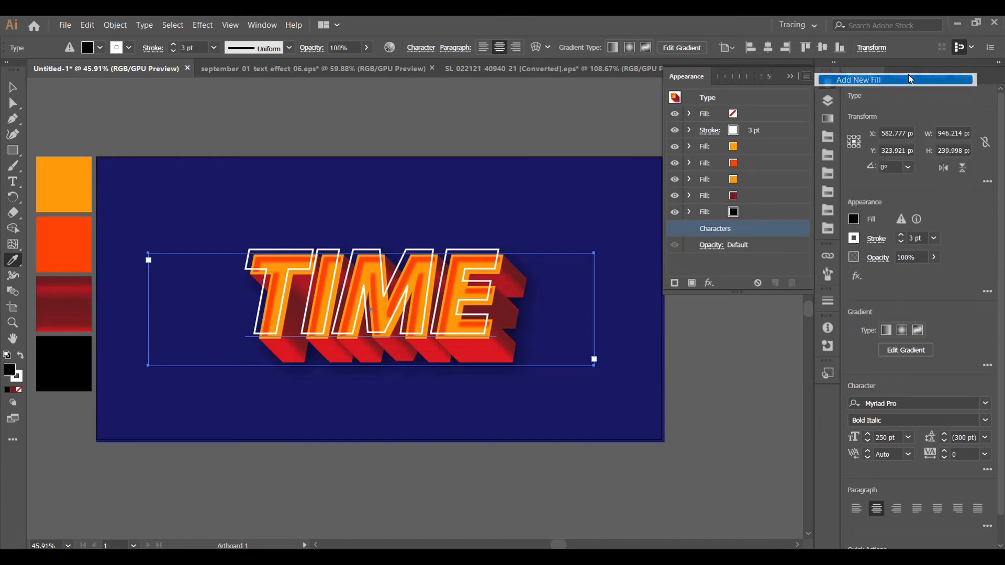
Add an Offset Path effect of 5 px with miter joins to the lowest black fill
click(708, 283)
mouse_move(758, 317)
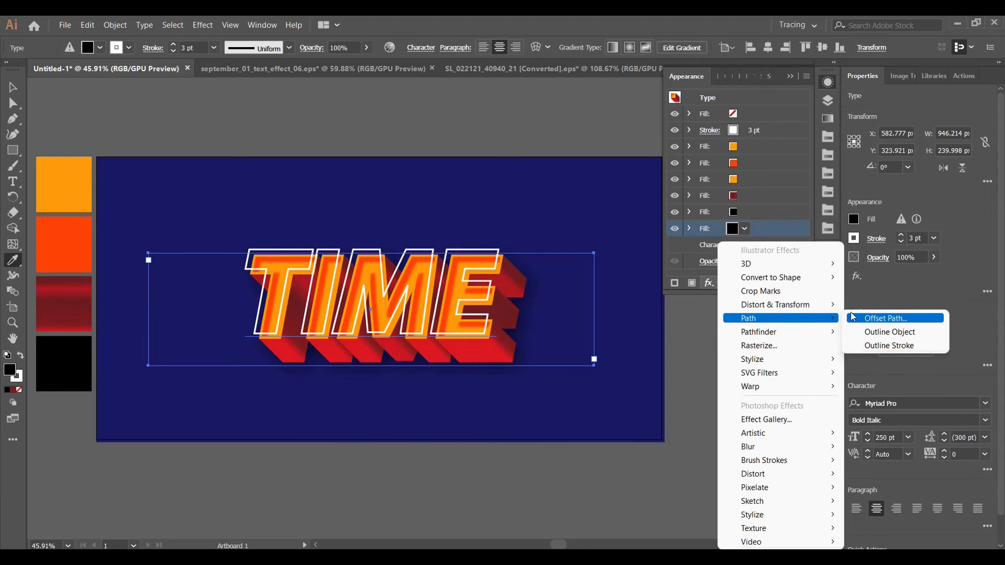
click(899, 318)
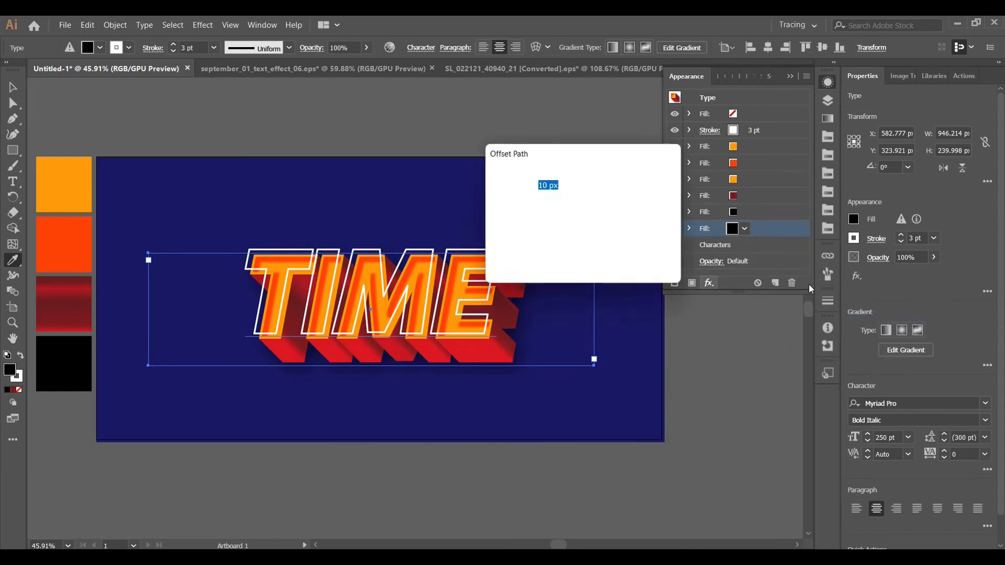
key(BackSpace)
text(5)
key(Tab)
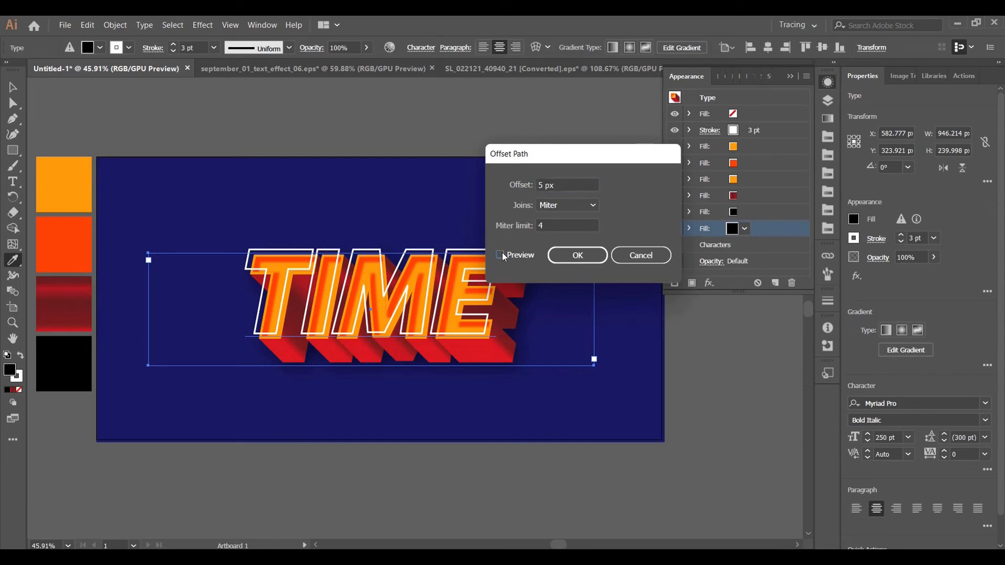
click(592, 257)
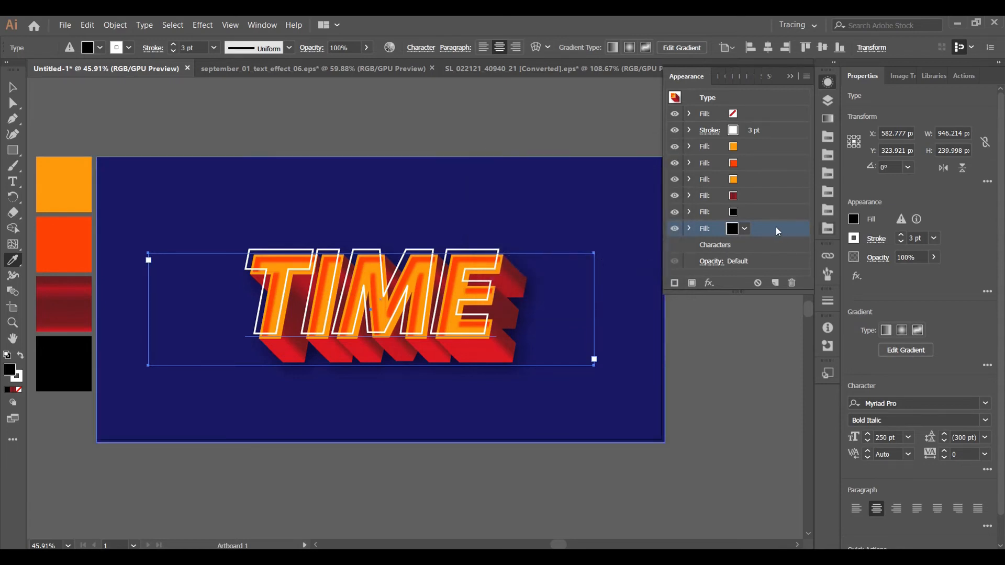
Add a Transform effect to the lowest black fill, moving it 1 px horizontally and 1 px vertically with 50 copies
click(690, 230)
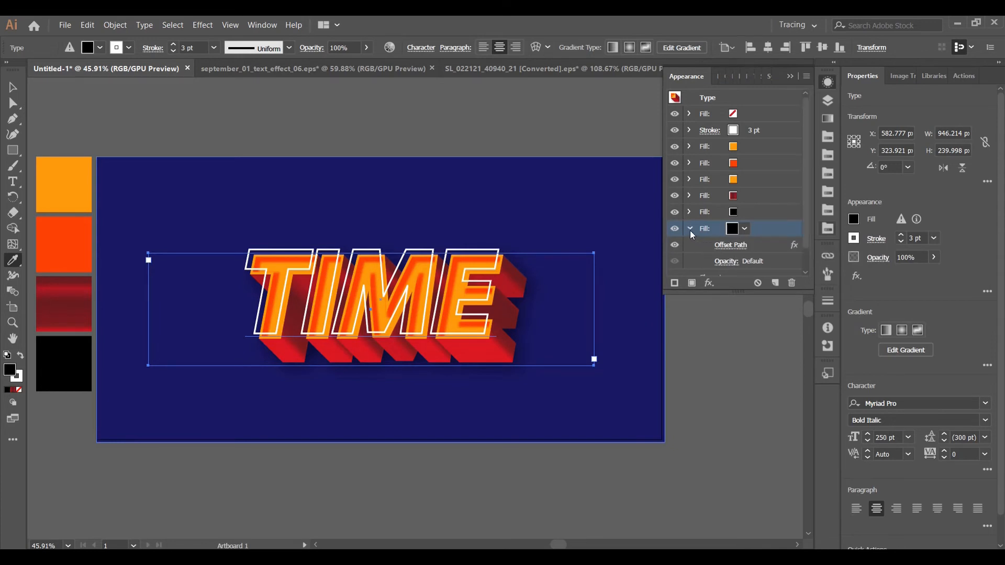
click(713, 283)
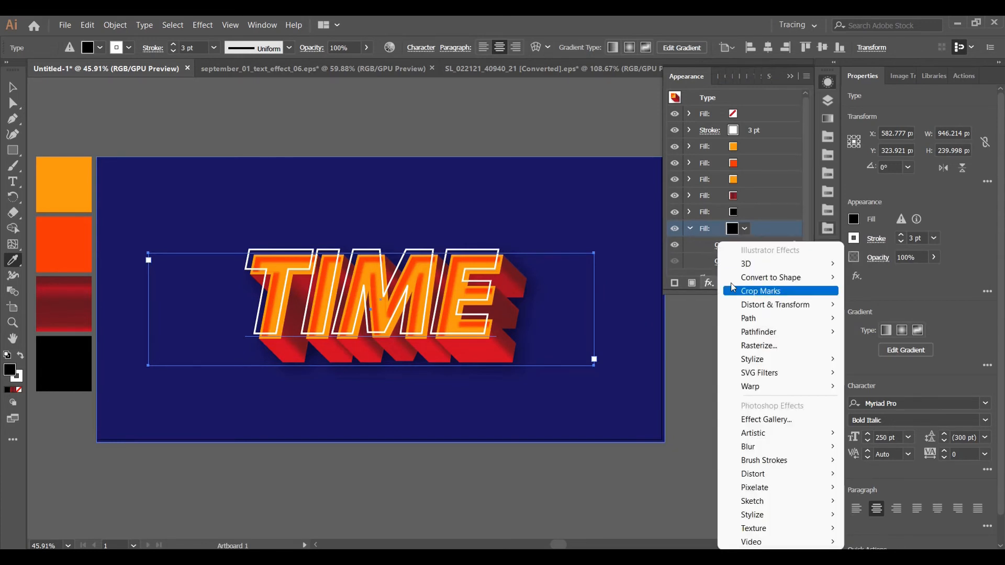
mouse_move(795, 304)
click(924, 346)
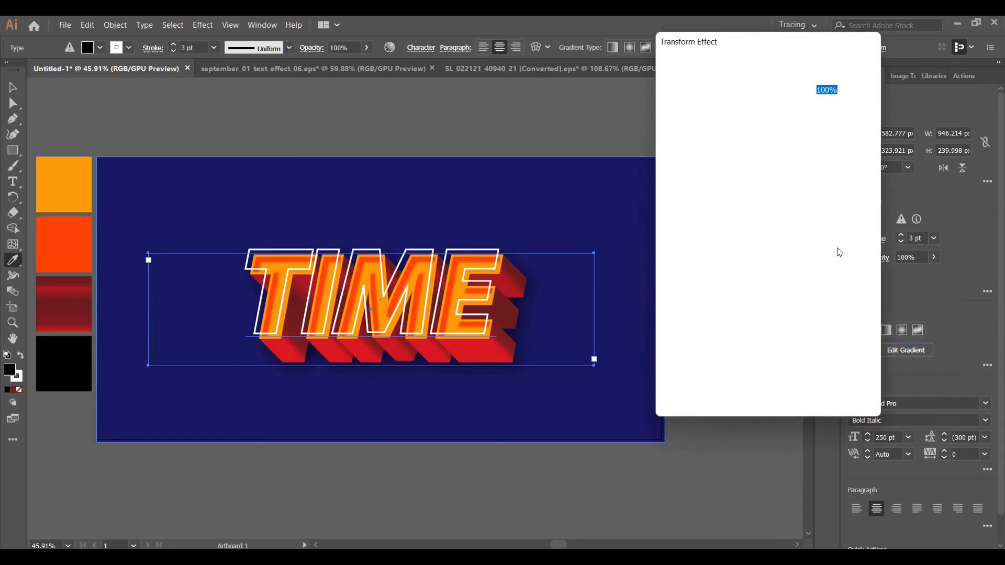
click(820, 160)
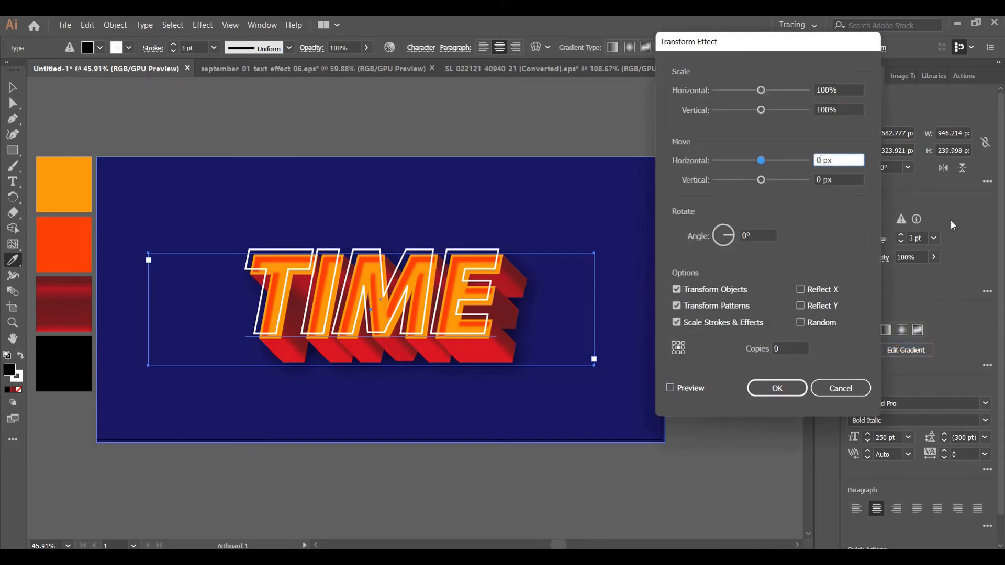
key(BackSpace)
text(1)
click(821, 179)
key(BackSpace)
text(1)
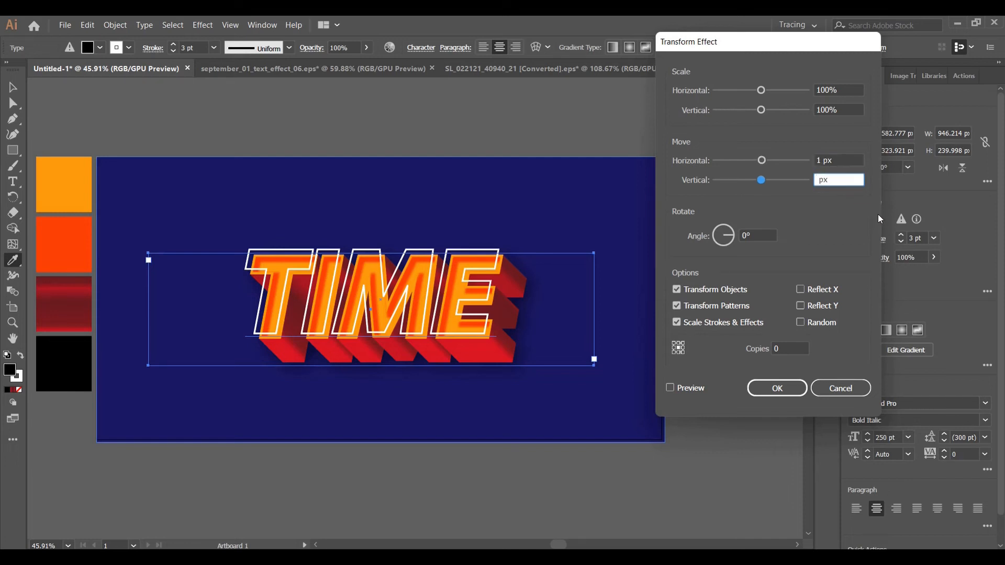
click(777, 348)
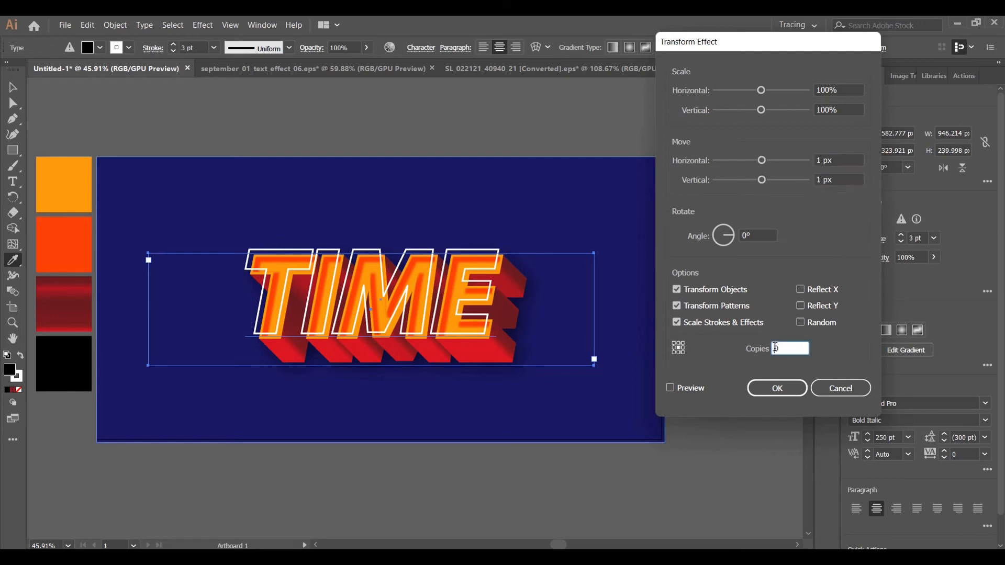
text(5)
click(672, 388)
click(755, 388)
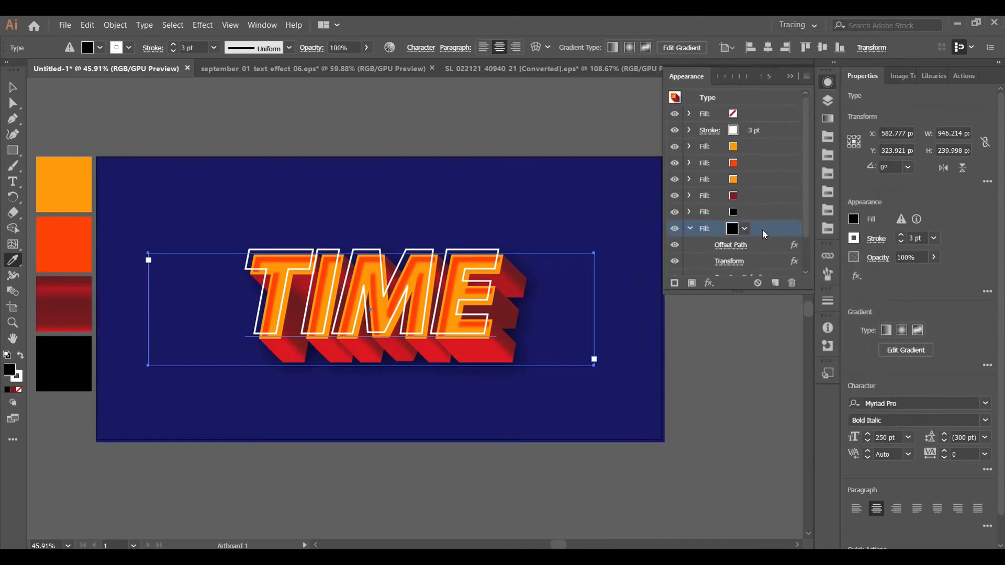
Add a second Transform effect to the lowest black fill that moves it 25 px horizontally and 25 px vertically, without copies
click(710, 287)
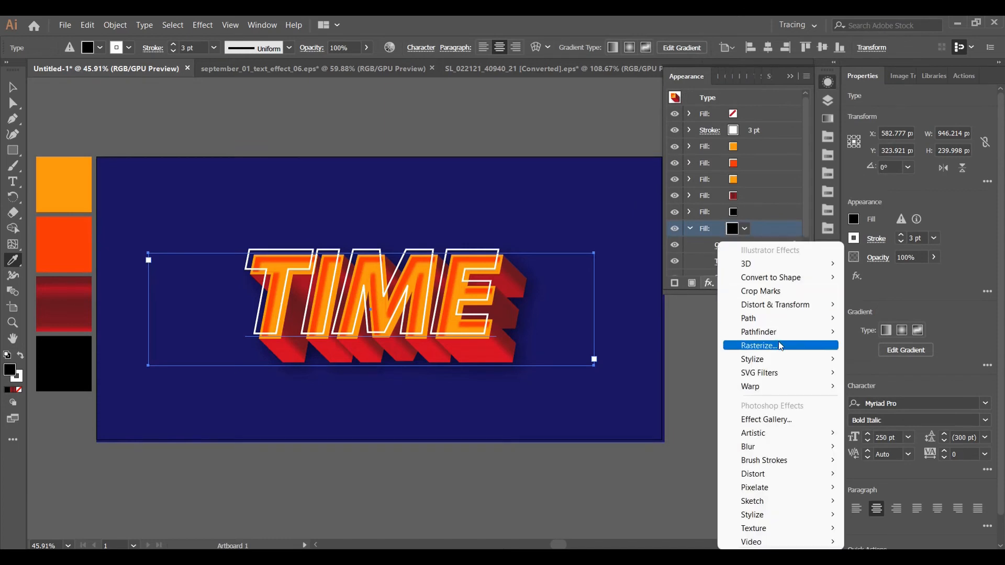
mouse_move(793, 307)
click(906, 346)
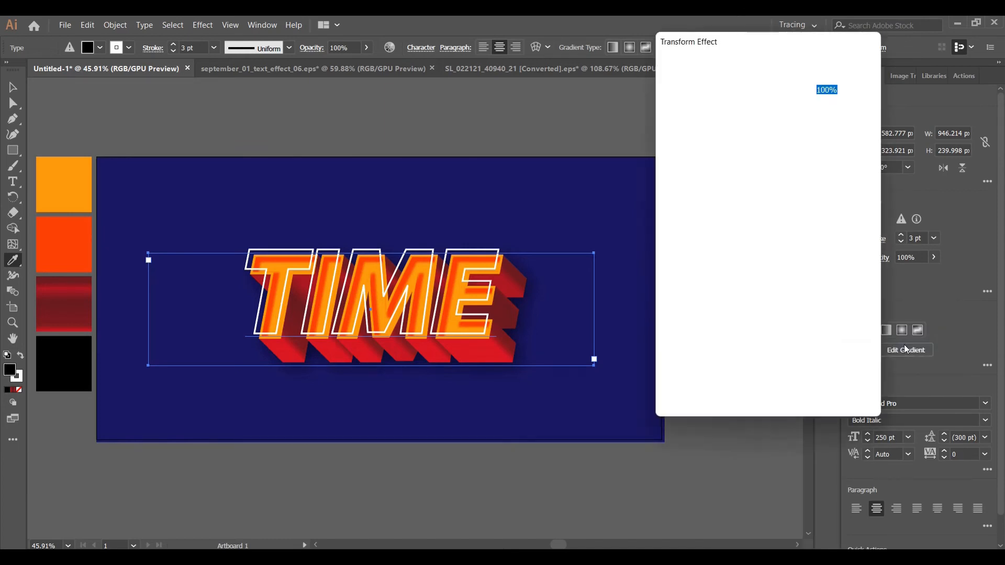
click(817, 160)
key(Delete)
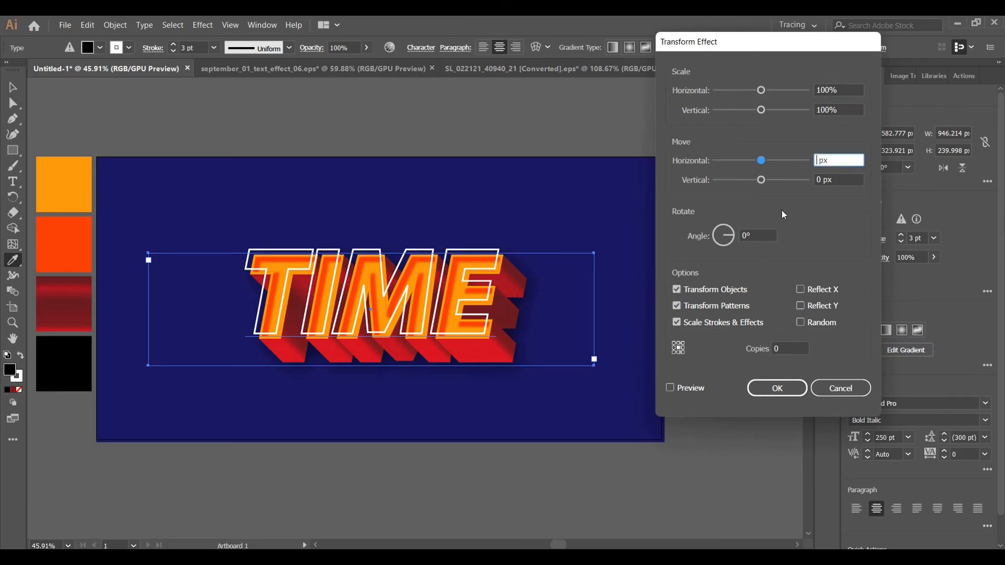
text(1)
key(BackSpace)
text(20)
click(820, 180)
key(BackSpace)
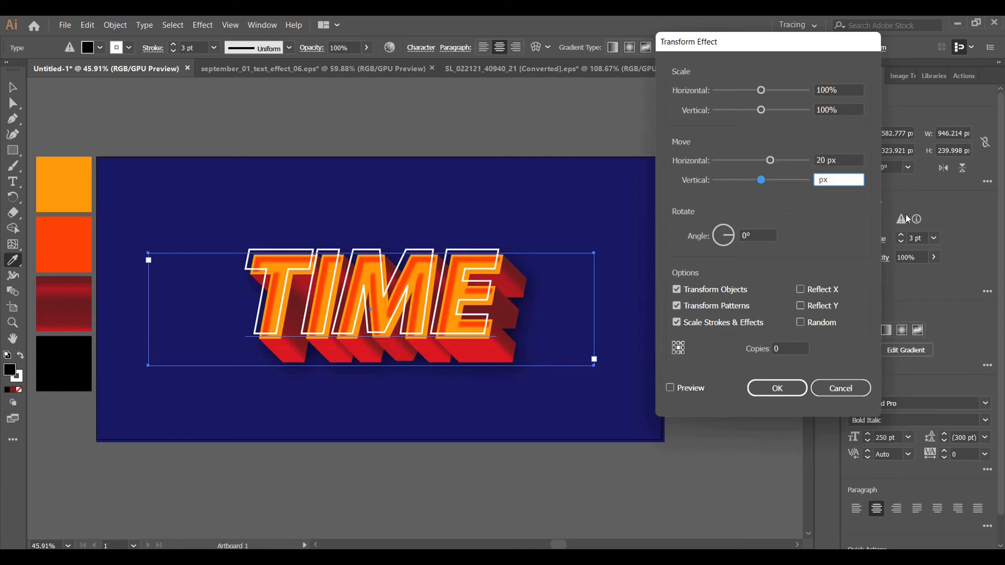
text(0)
click(823, 160)
key(BackSpace)
text(5)
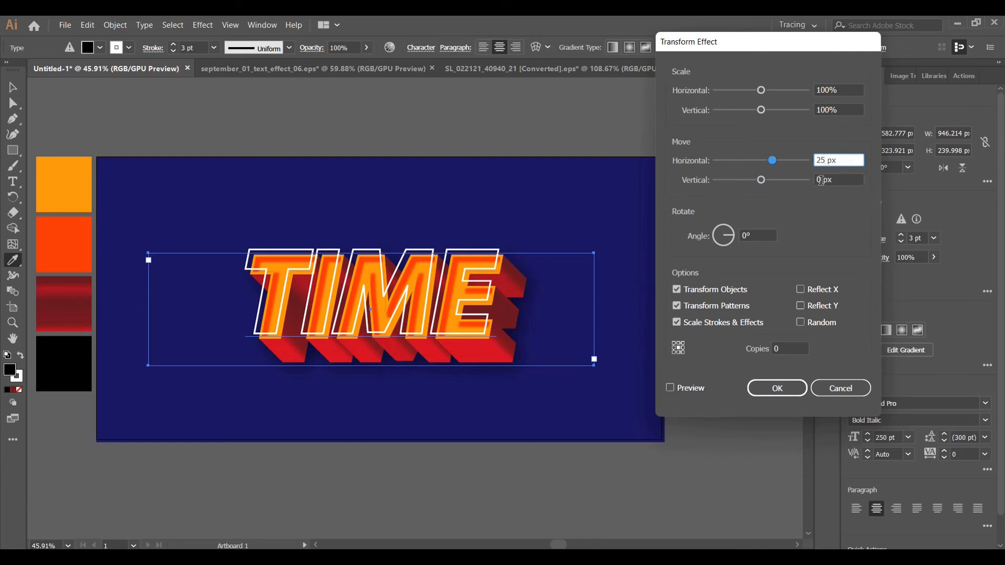
click(822, 181)
key(BackSpace)
text(25)
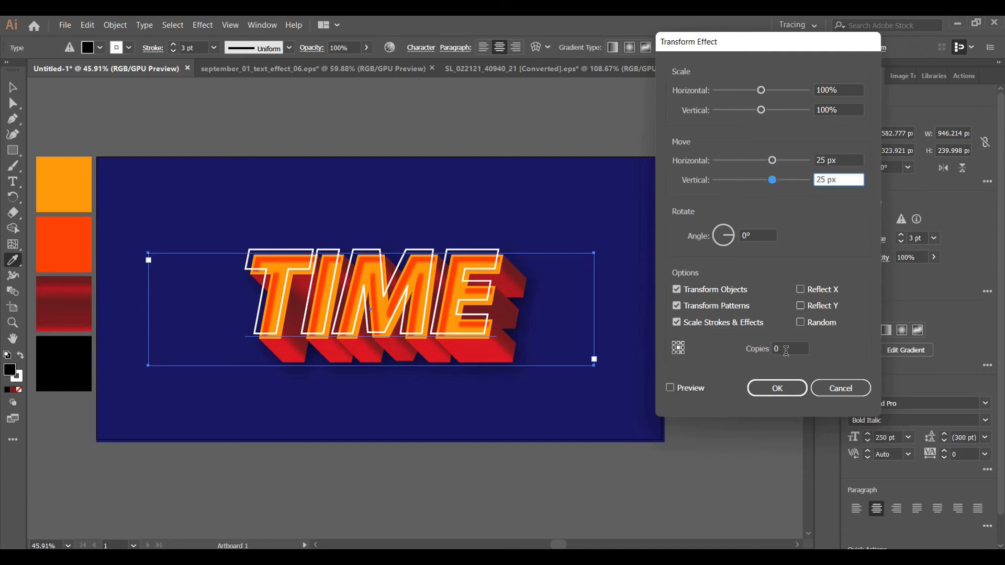
click(671, 388)
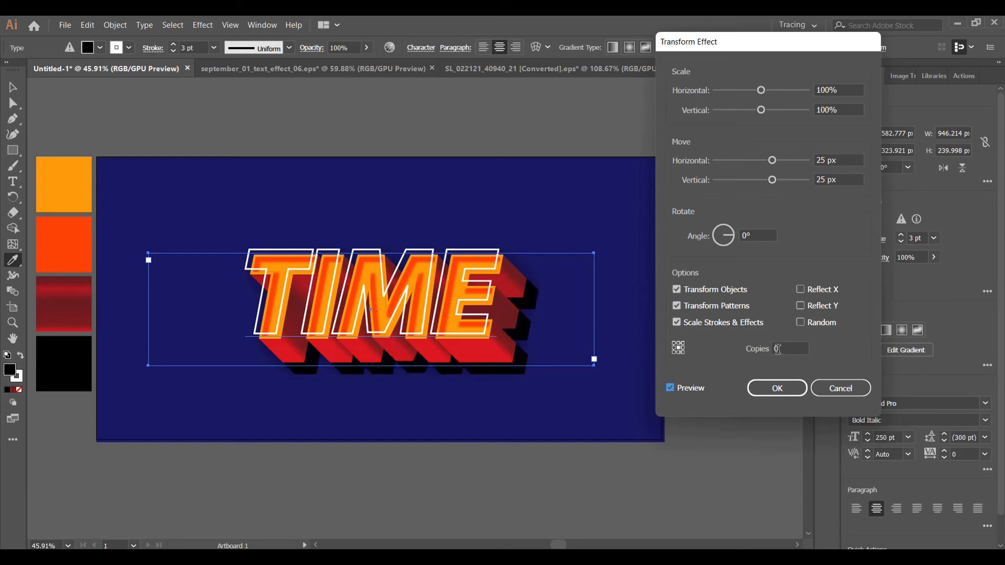
click(776, 390)
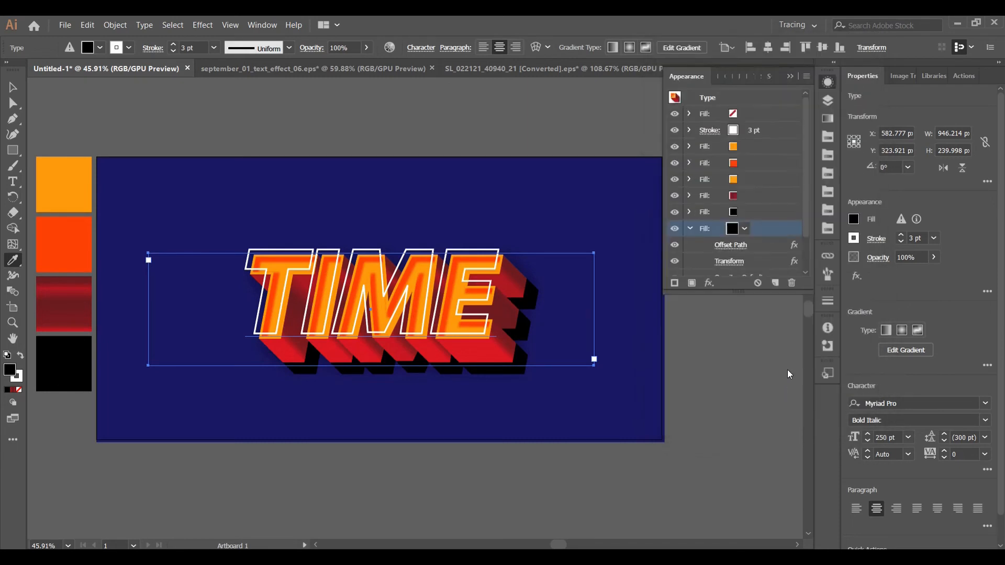
Apply a Gaussian Blur with a radius of 89.4 pixels to the lowest black fill
click(711, 283)
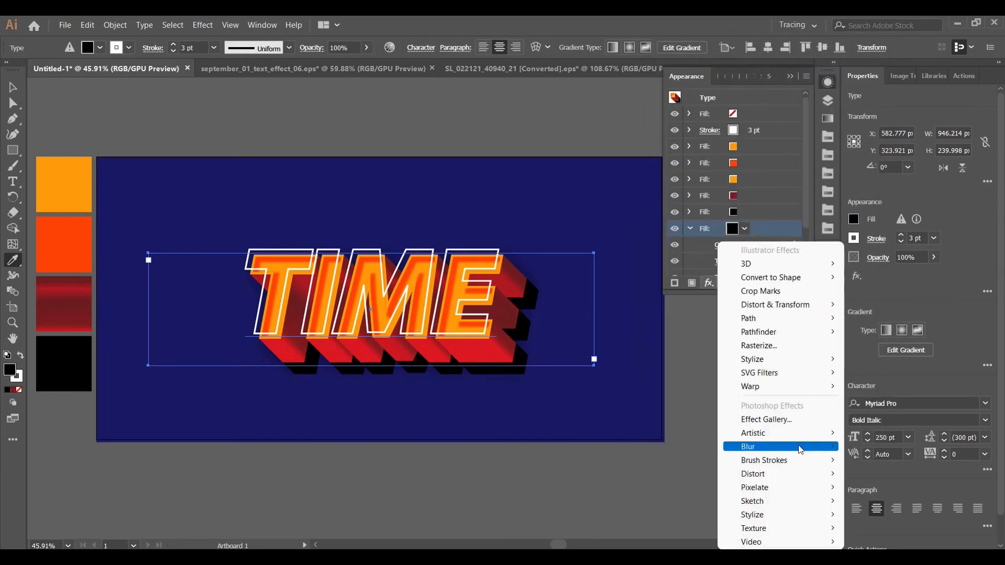
mouse_move(800, 447)
click(913, 443)
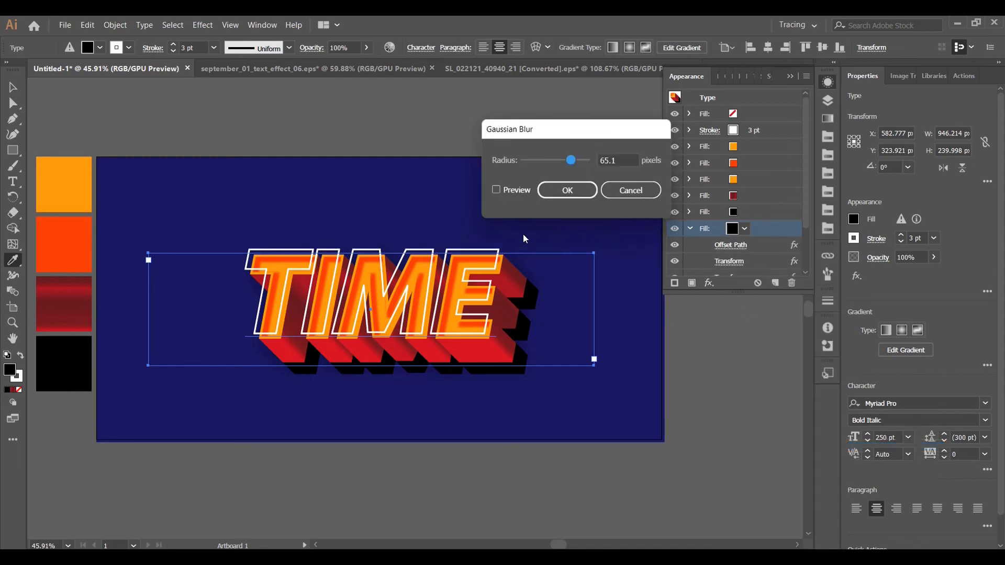
click(496, 191)
click(578, 160)
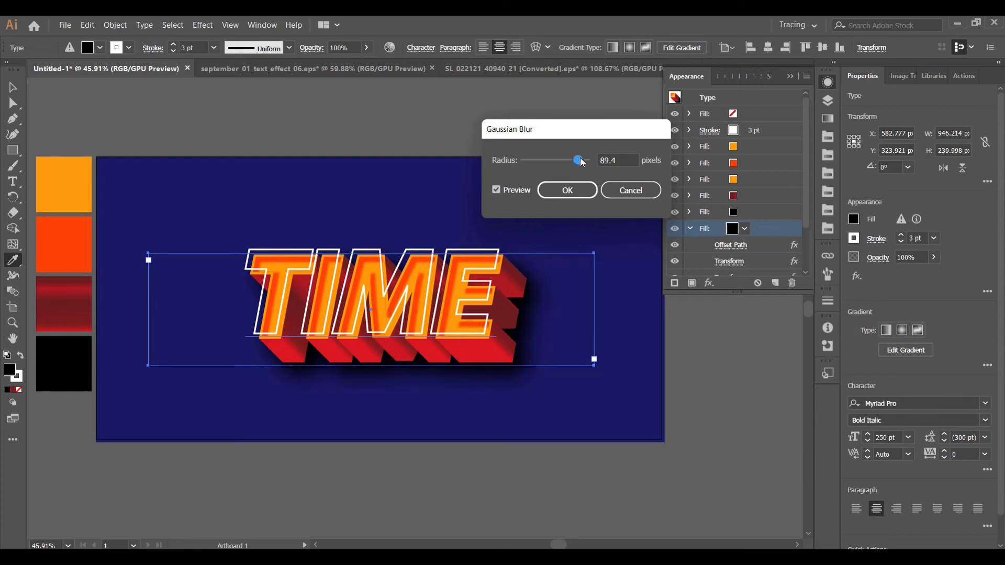
click(576, 189)
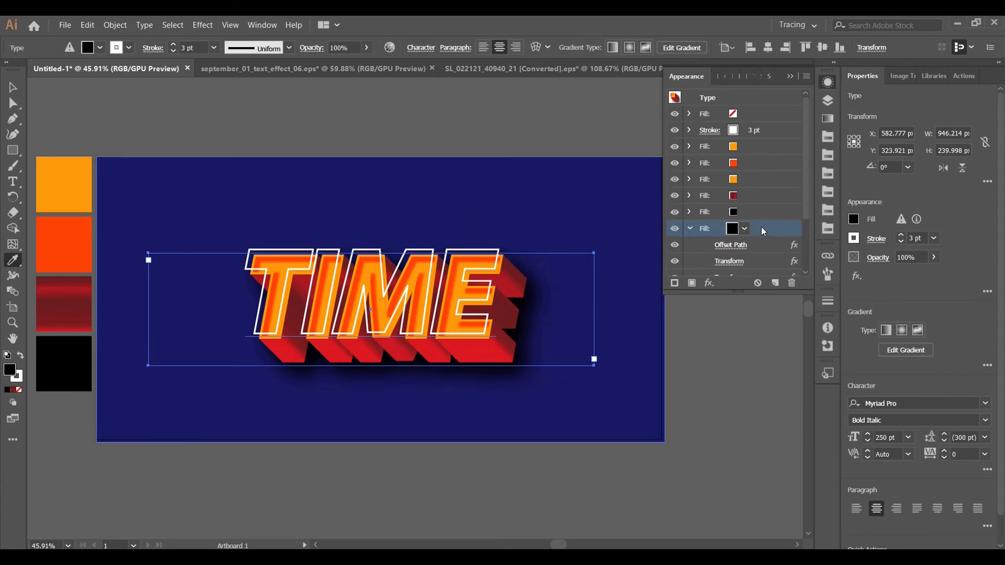
Set the opacity of the lowest black fill to 57%
double_click(344, 48)
text(57)
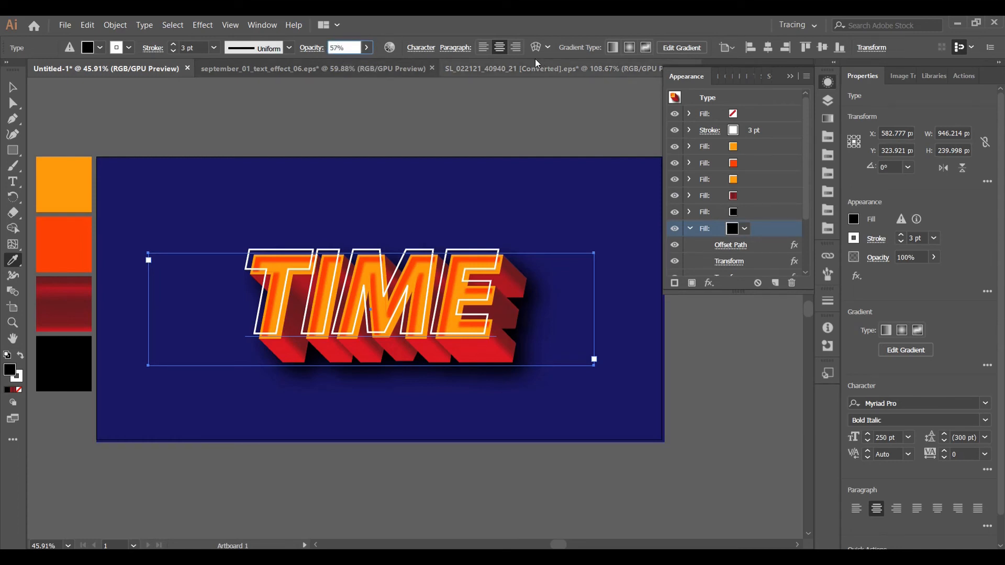
key(Return)
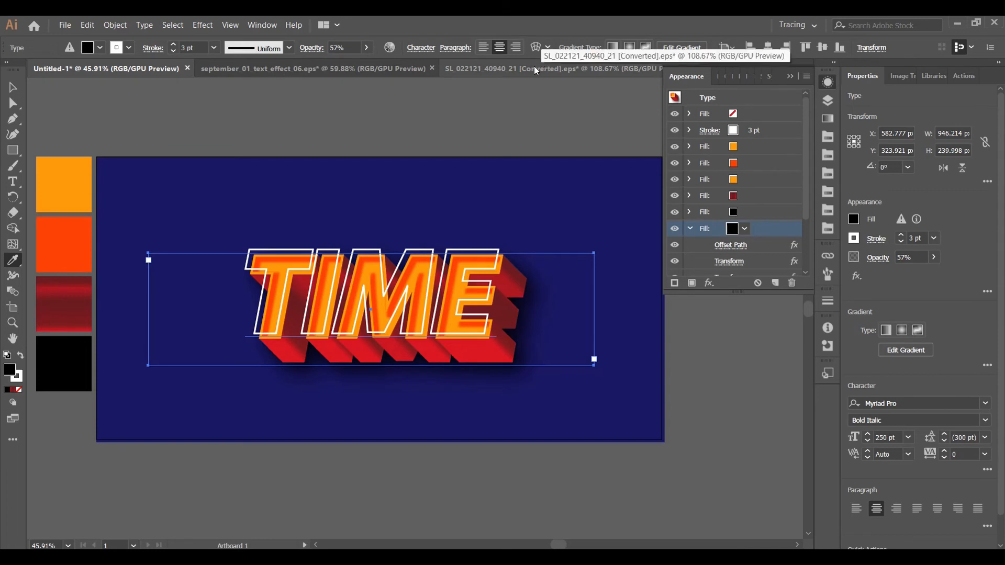
click(308, 48)
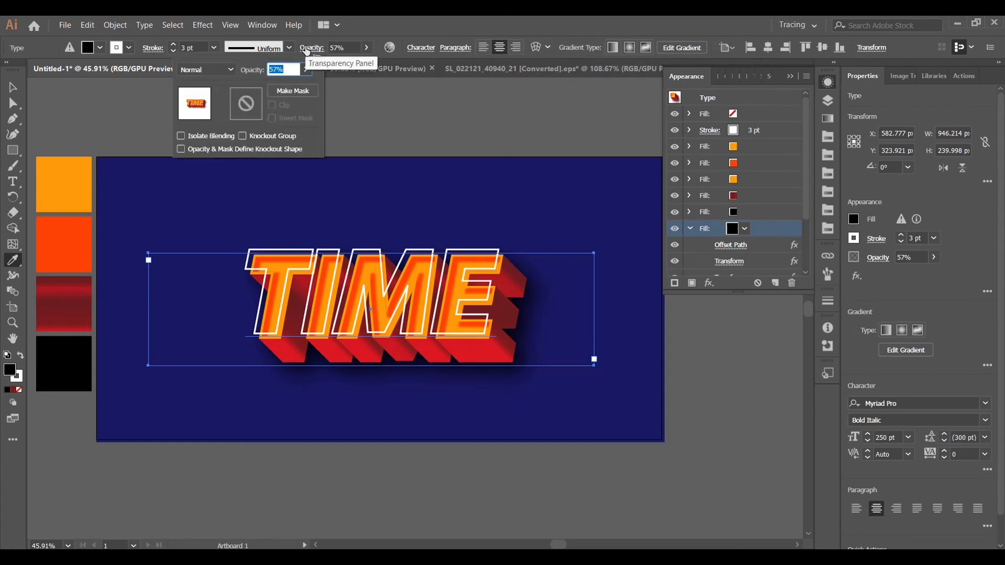
click(215, 71)
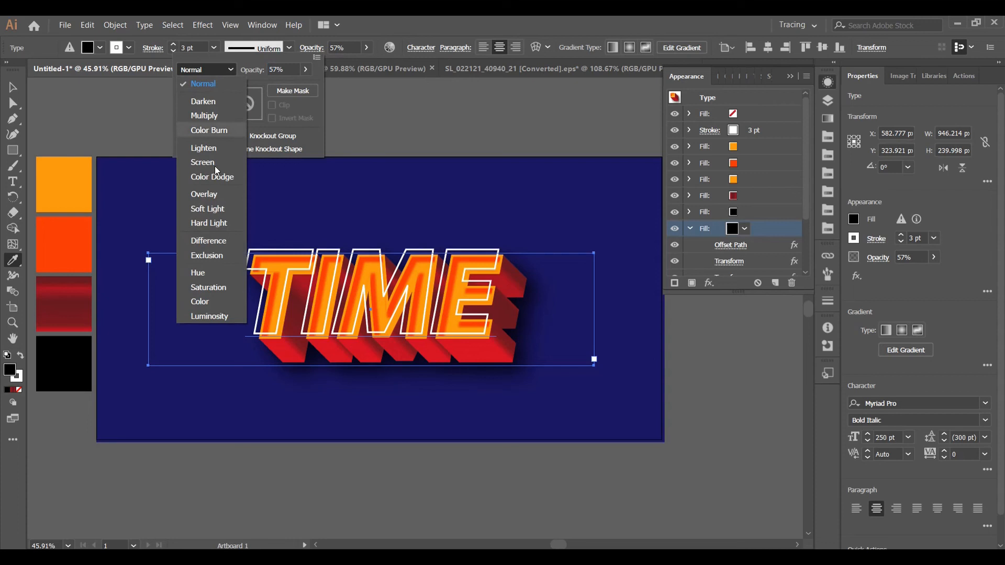
key(Escape)
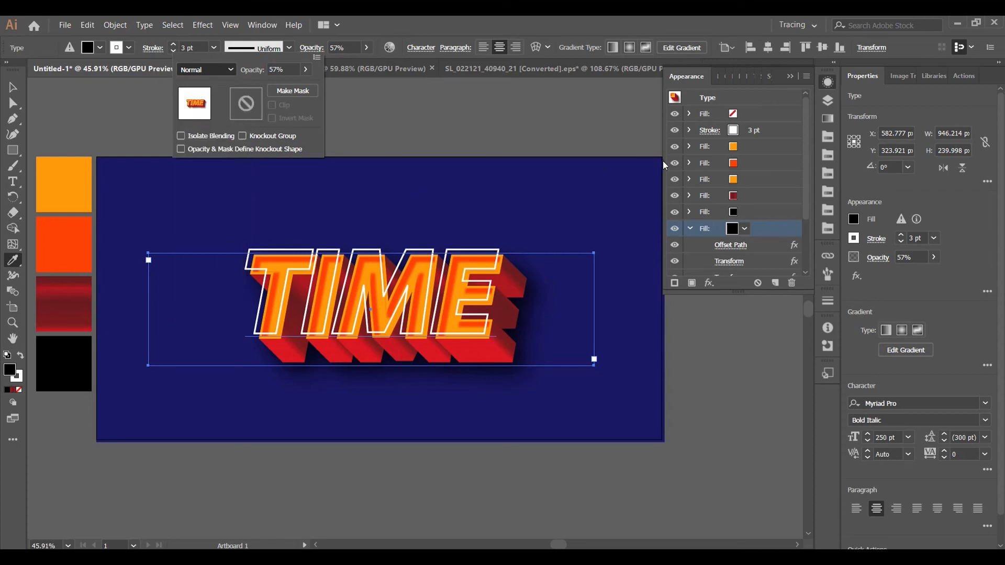
click(765, 227)
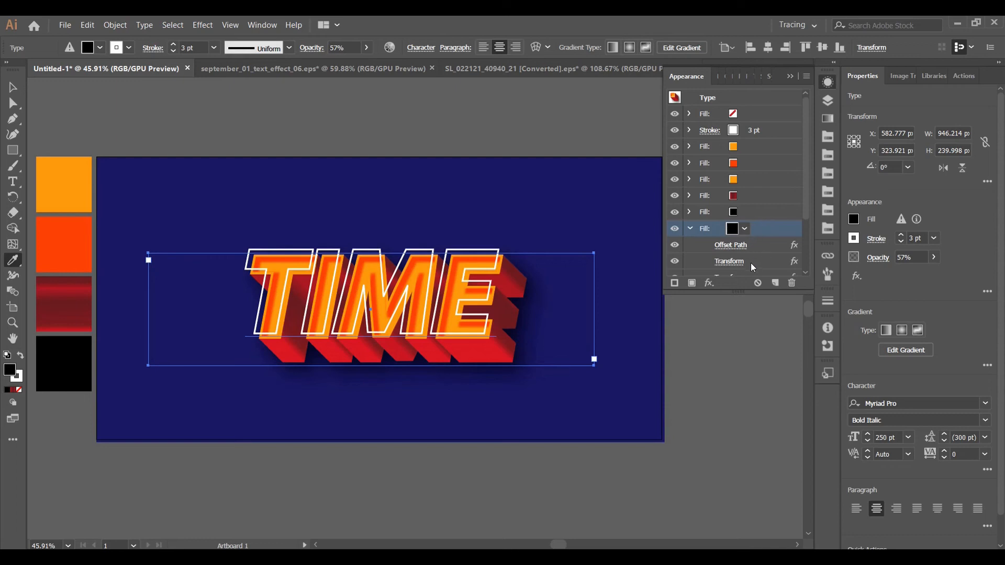
Collapse the blurred 57% opacity fill and add another black fill beneath it in the text's appearance
click(690, 229)
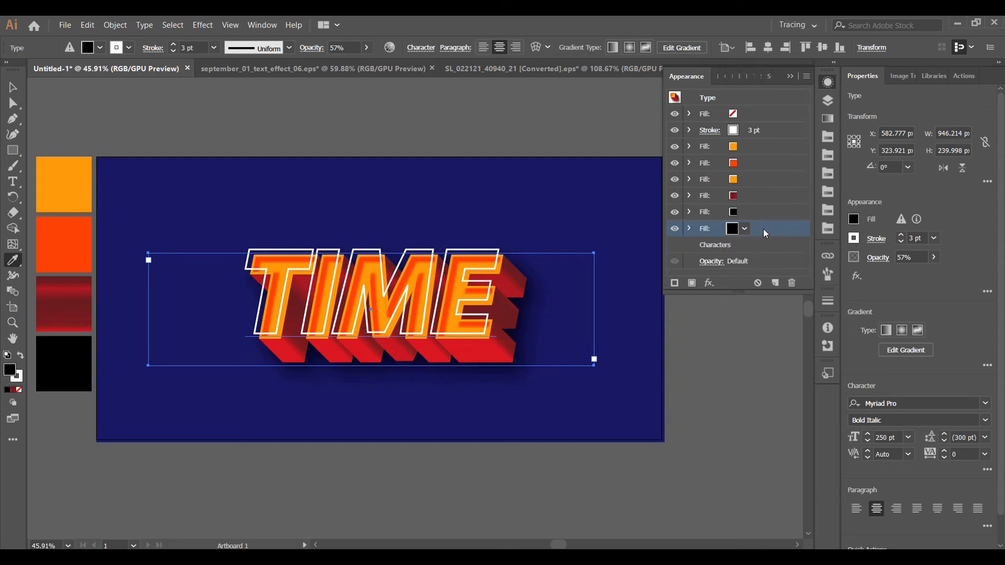
click(754, 248)
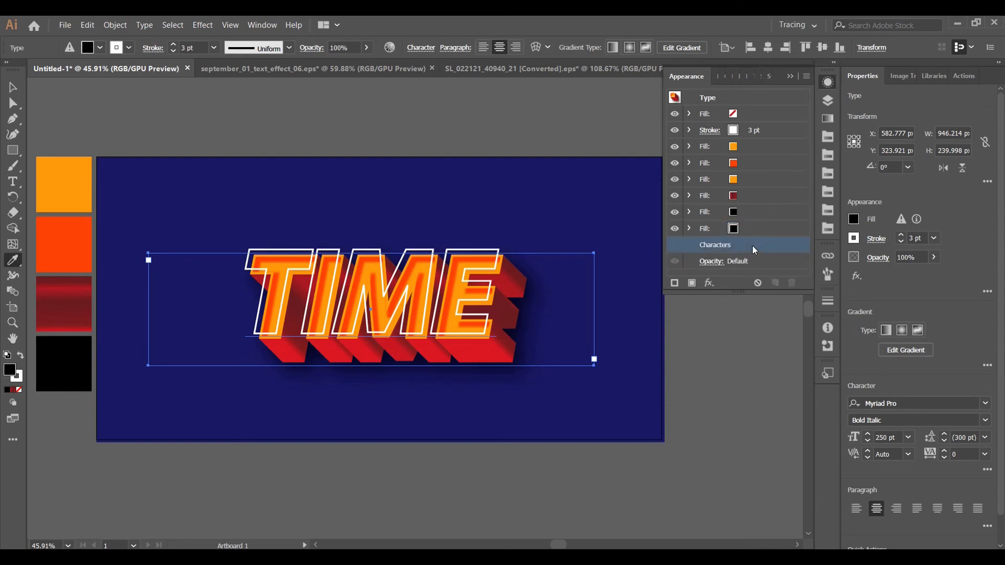
click(806, 77)
click(891, 82)
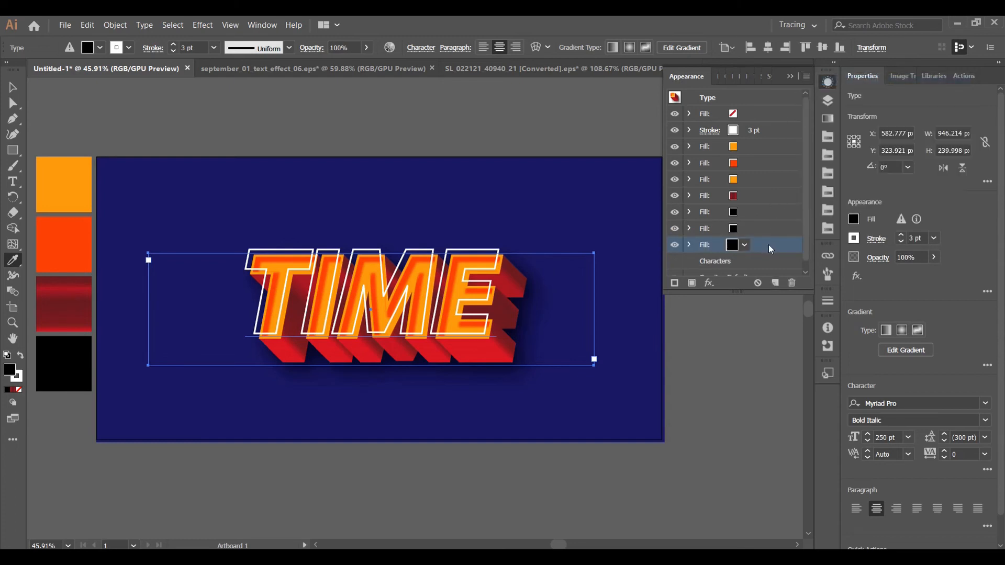
Add an Offset Path effect of 5 px with miter joins to the new lowest black fill
click(709, 283)
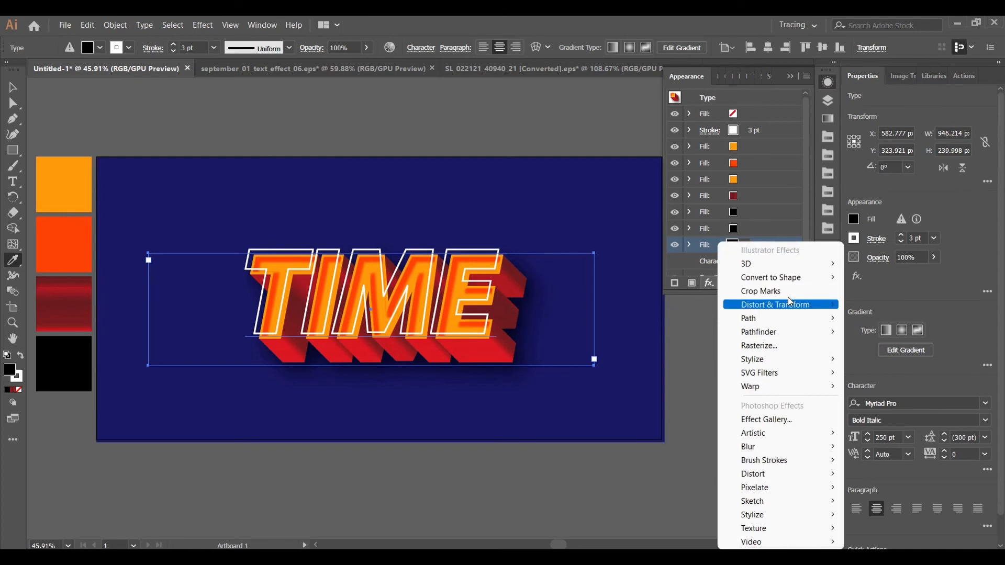
mouse_move(788, 320)
click(886, 318)
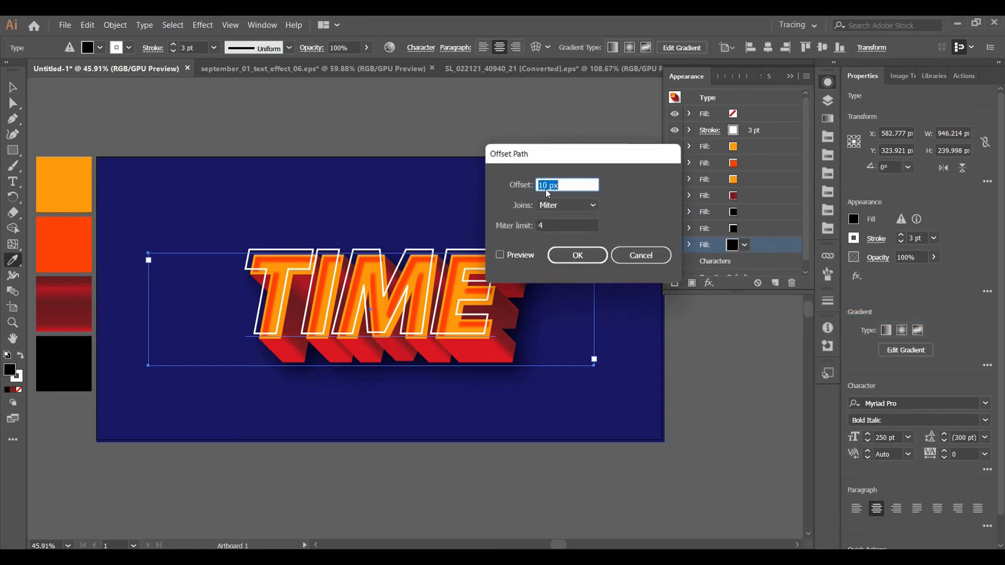
text(5)
click(566, 260)
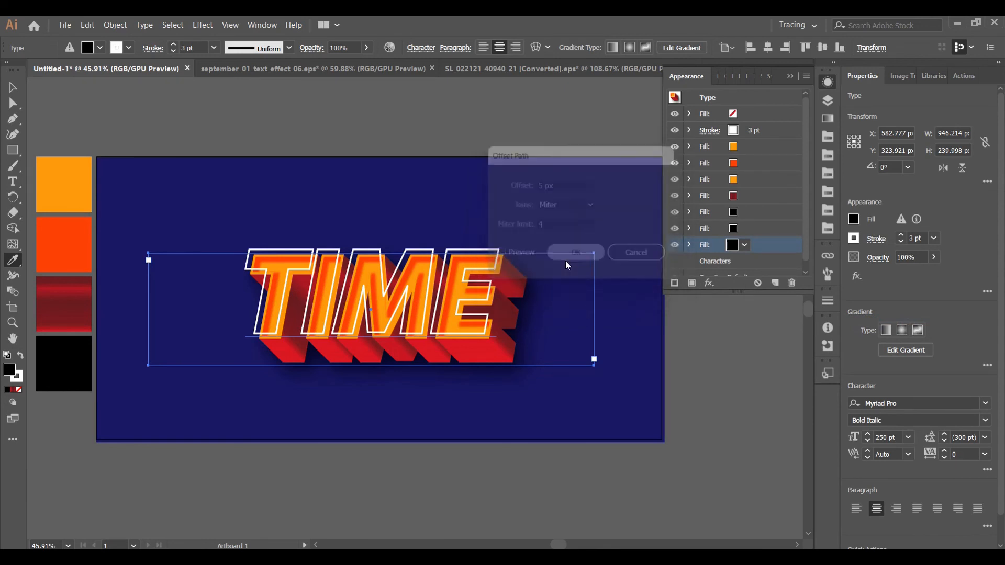
Add a Transform effect to the new lowest black fill, moving it 1 px horizontally and 1 px vertically with 50 copies
click(709, 285)
mouse_move(754, 302)
click(924, 347)
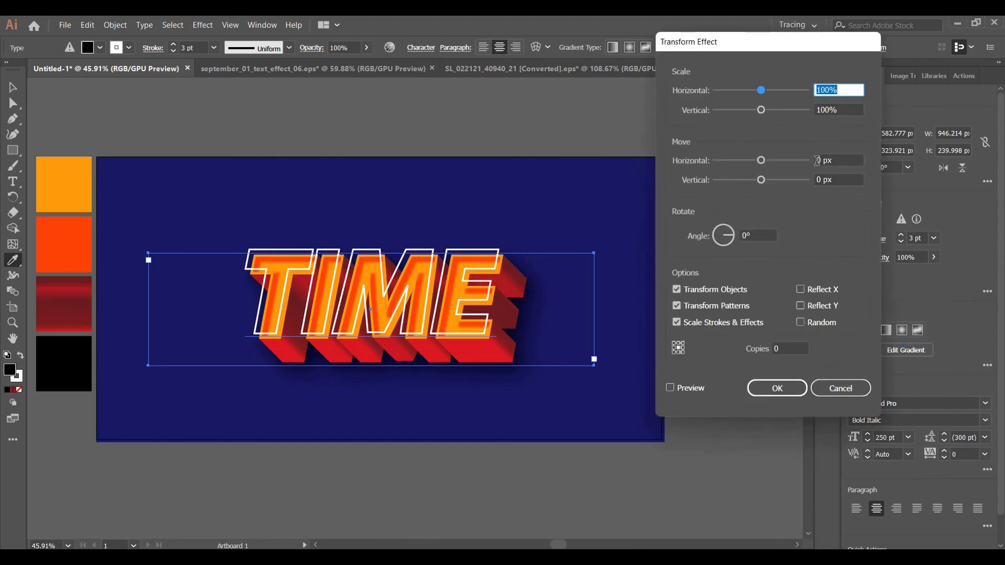
double_click(817, 160)
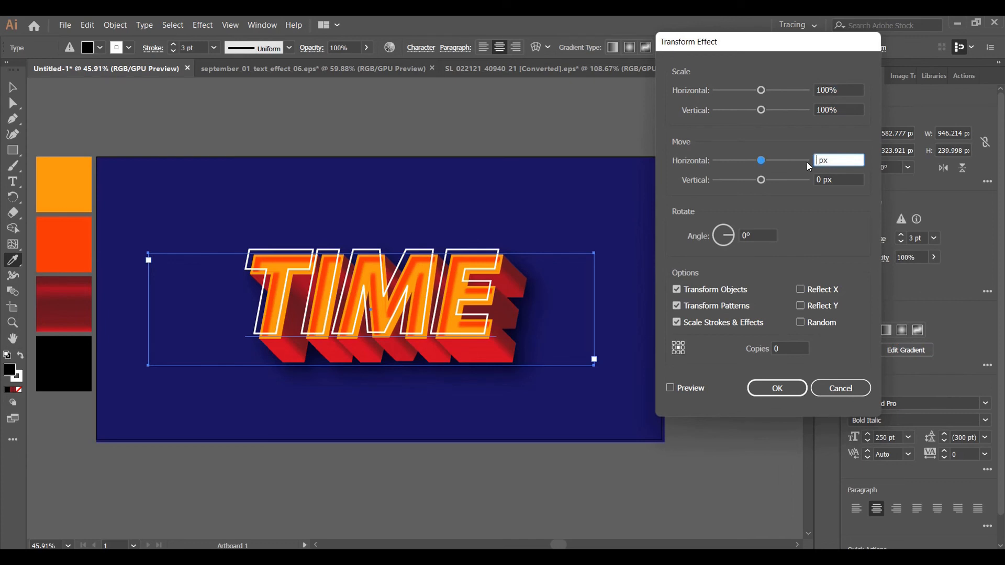
text(1)
double_click(819, 179)
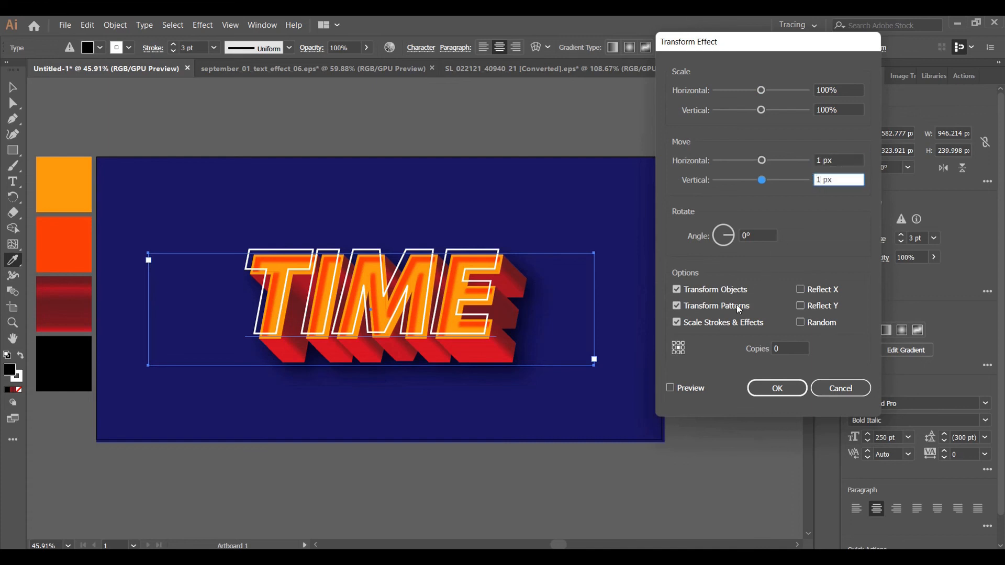
double_click(783, 350)
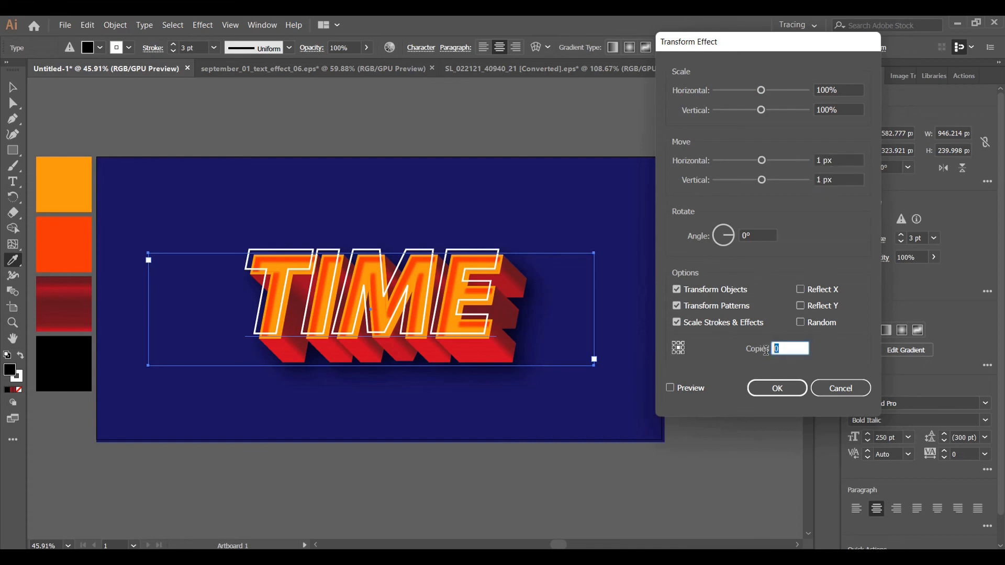
click(670, 388)
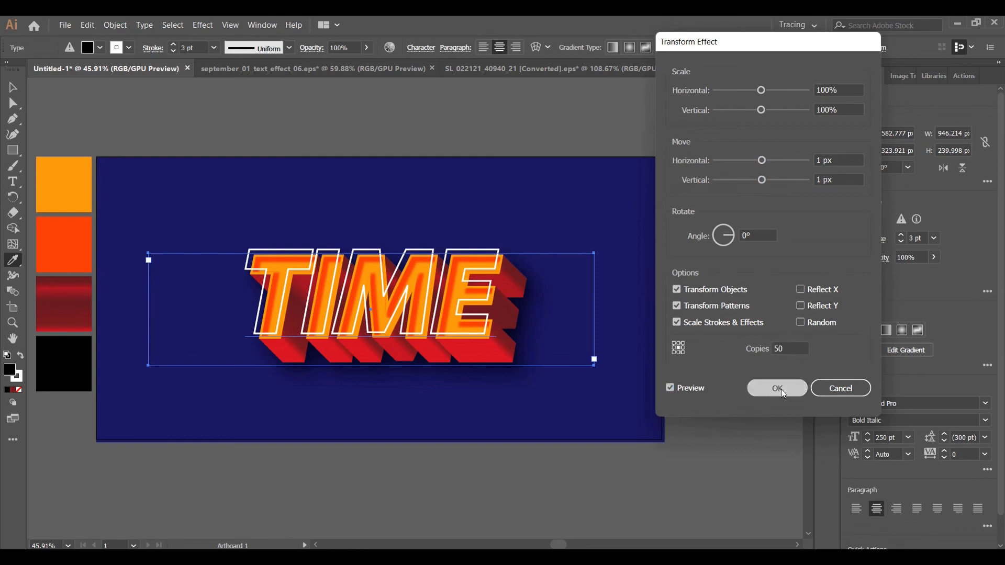
click(780, 388)
Add a second Transform effect to the lowest black fill that moves it 70 px horizontally and 70 px vertically, without copies
click(711, 282)
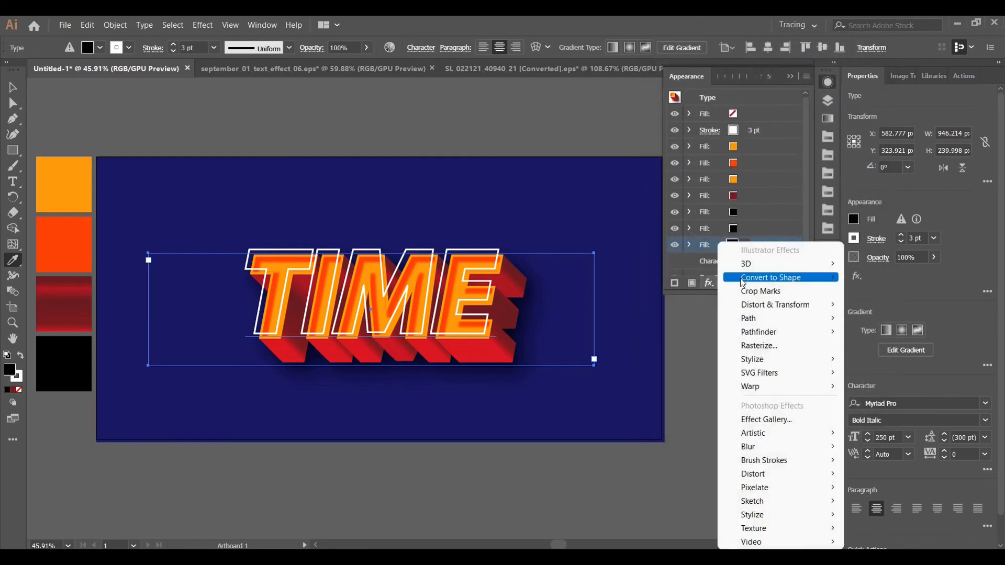
mouse_move(836, 310)
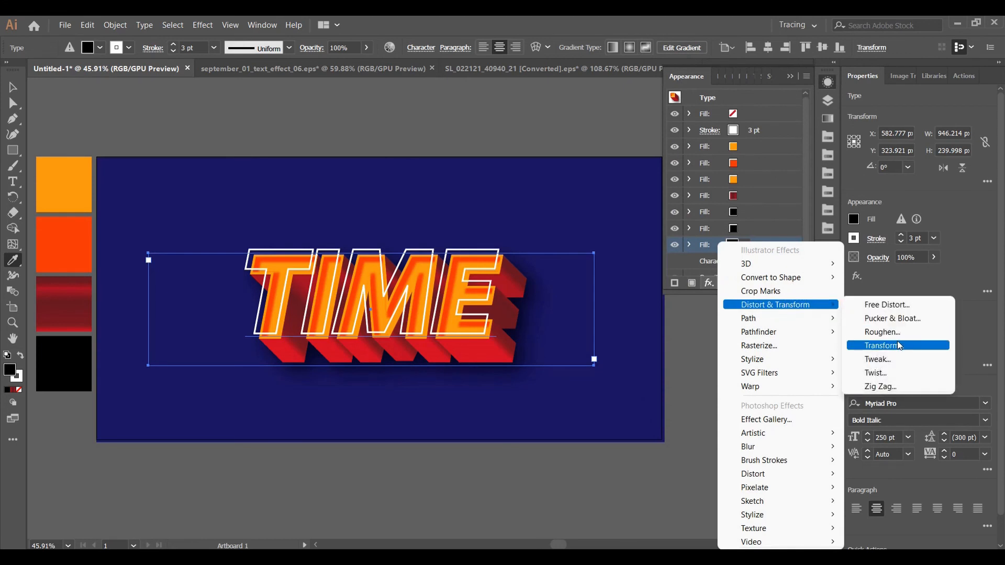
click(911, 346)
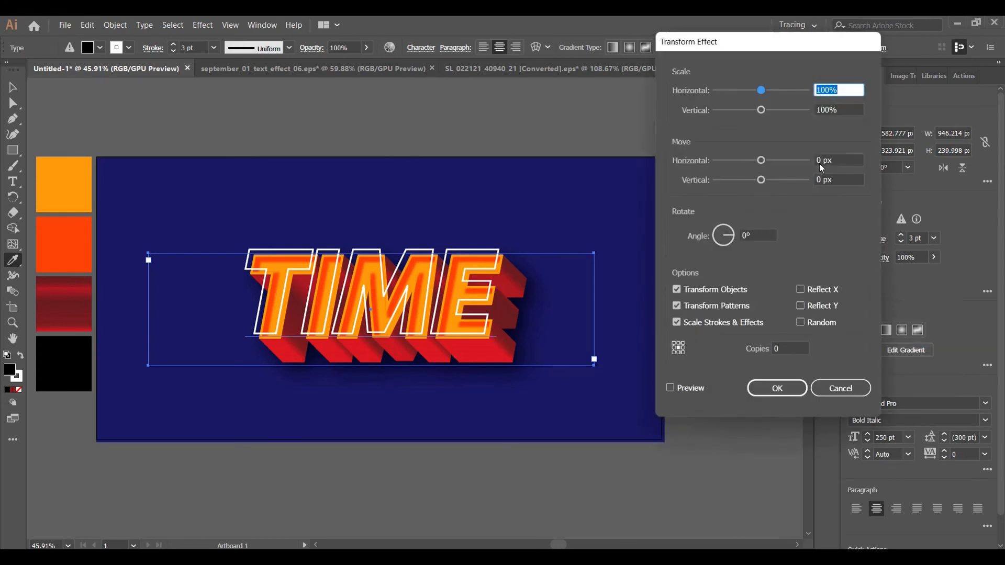
click(820, 160)
drag(817, 160, 822, 160)
key(BackSpace)
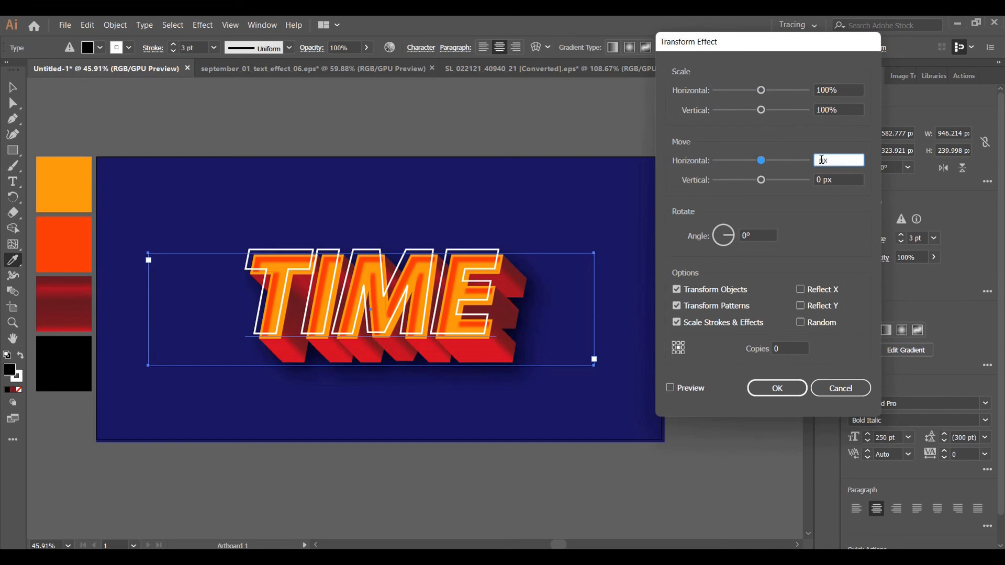
text(70)
double_click(817, 180)
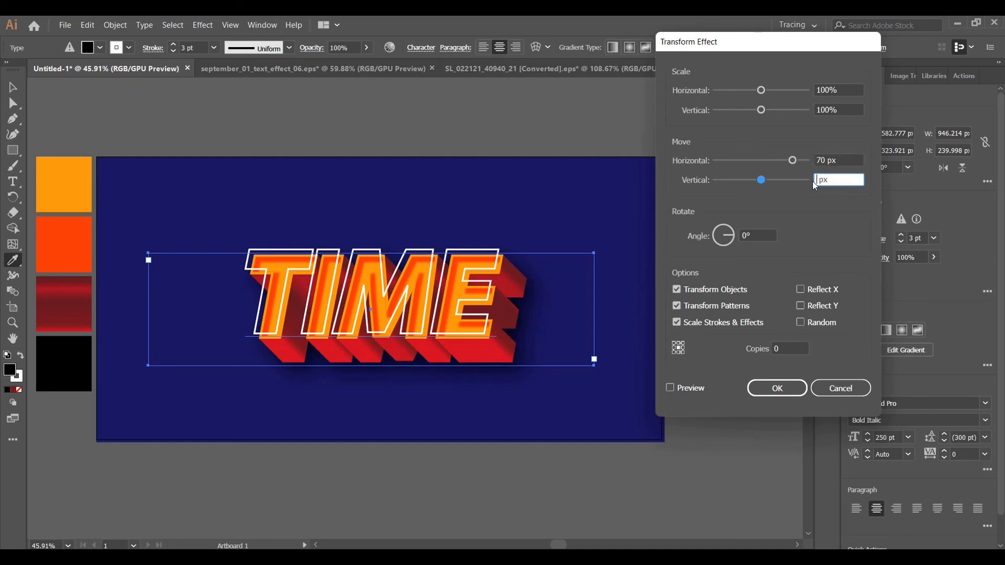
text(70)
click(670, 392)
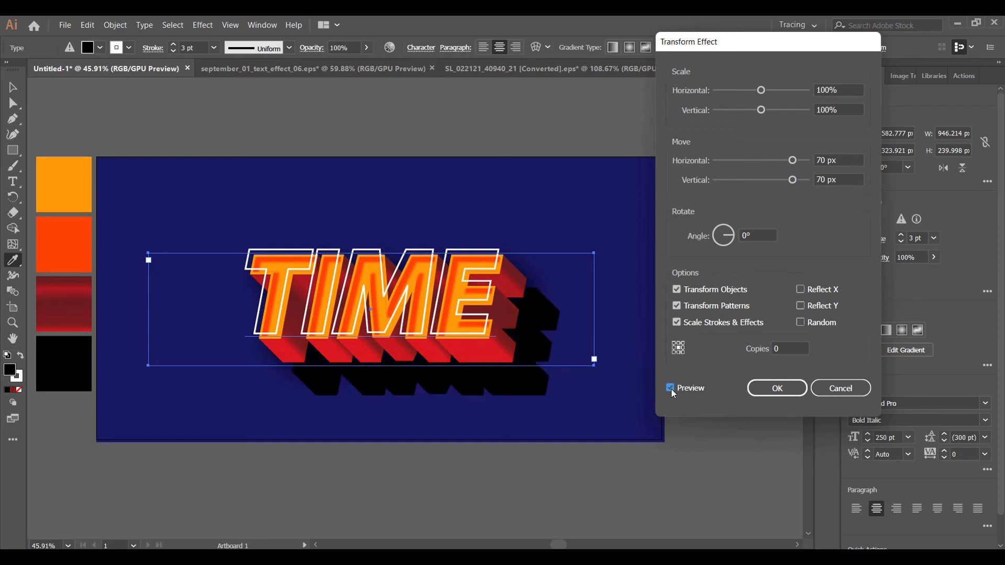
click(767, 390)
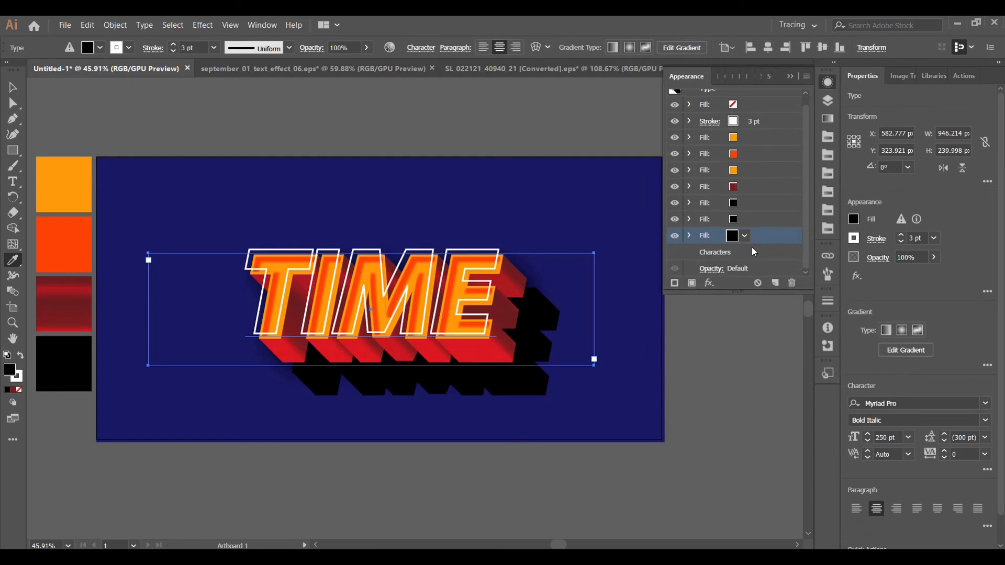
Apply a Gaussian Blur with a radius of 96.3 pixels to the lowest black fill
click(710, 283)
mouse_move(760, 453)
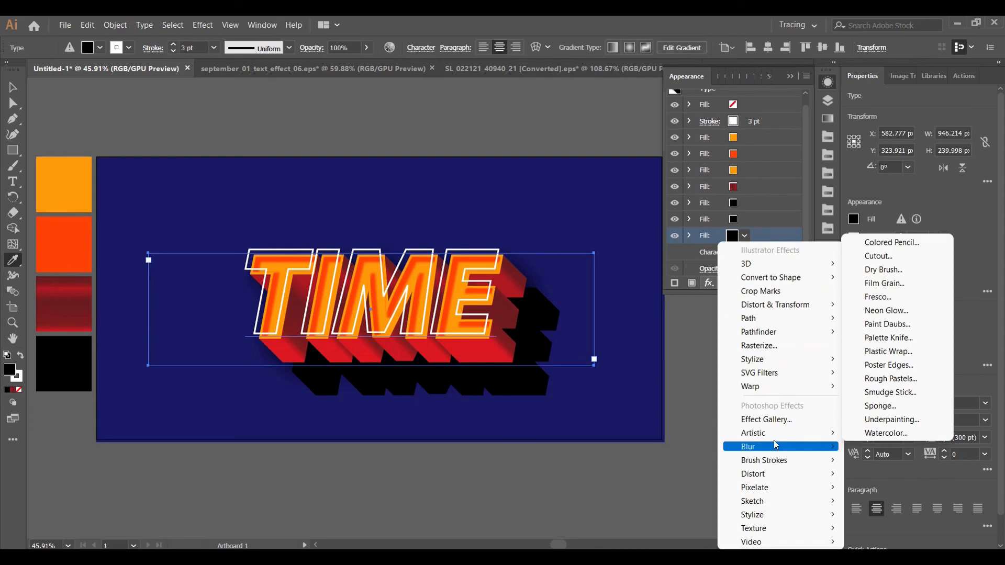
click(889, 446)
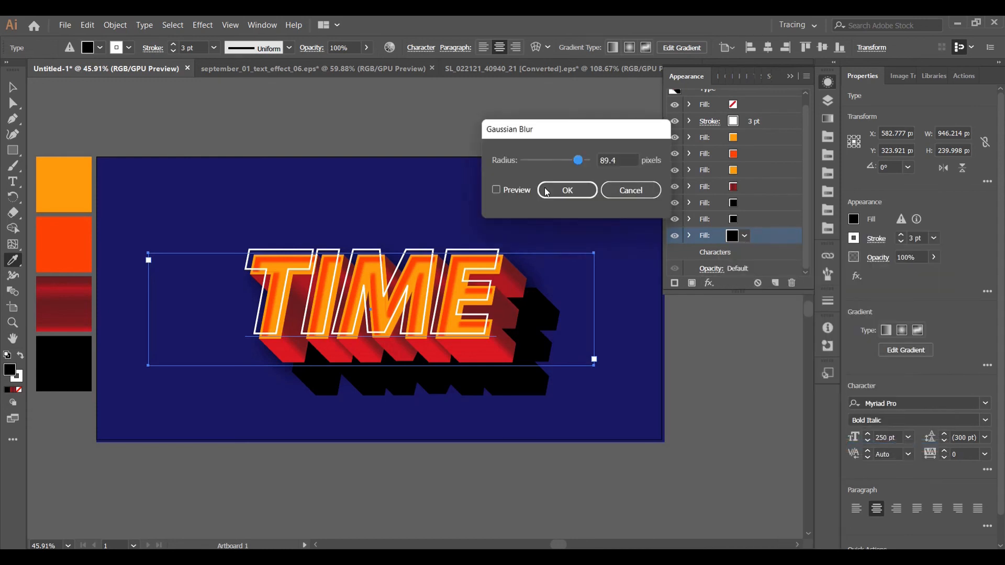
click(496, 190)
drag(582, 164, 584, 164)
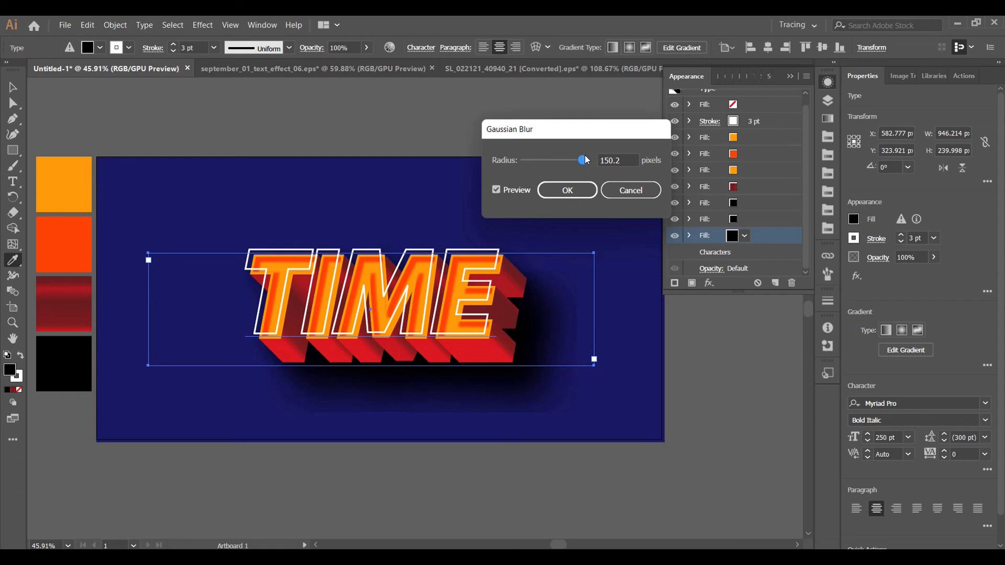
drag(586, 156, 580, 160)
click(581, 193)
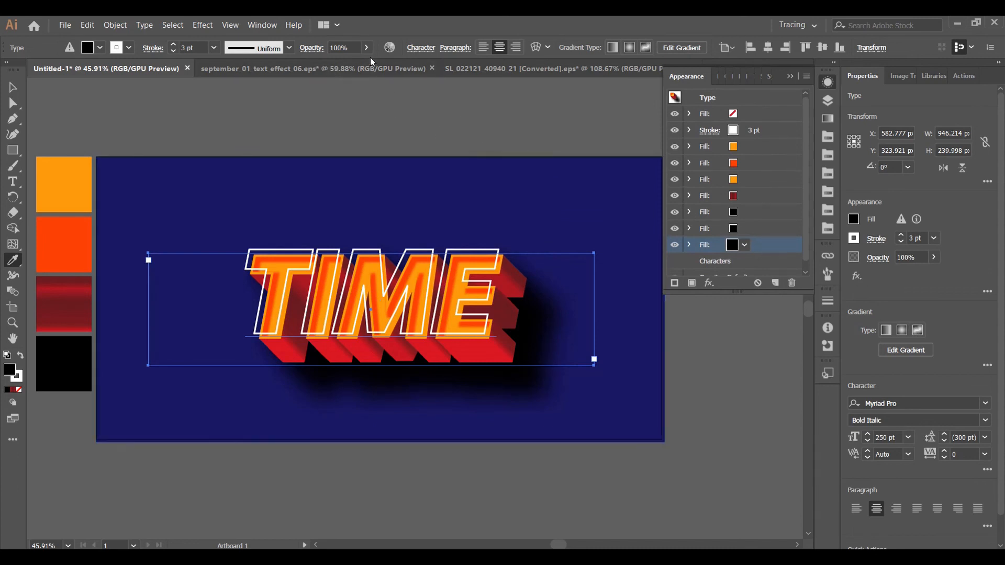
Set the blending mode of the lowest black fill to Soft Light
click(311, 47)
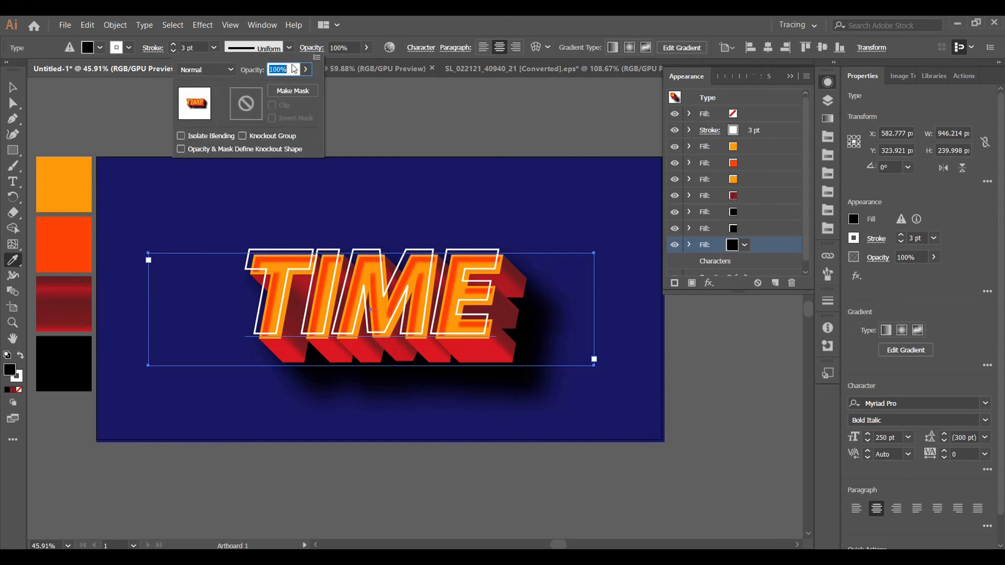
click(213, 71)
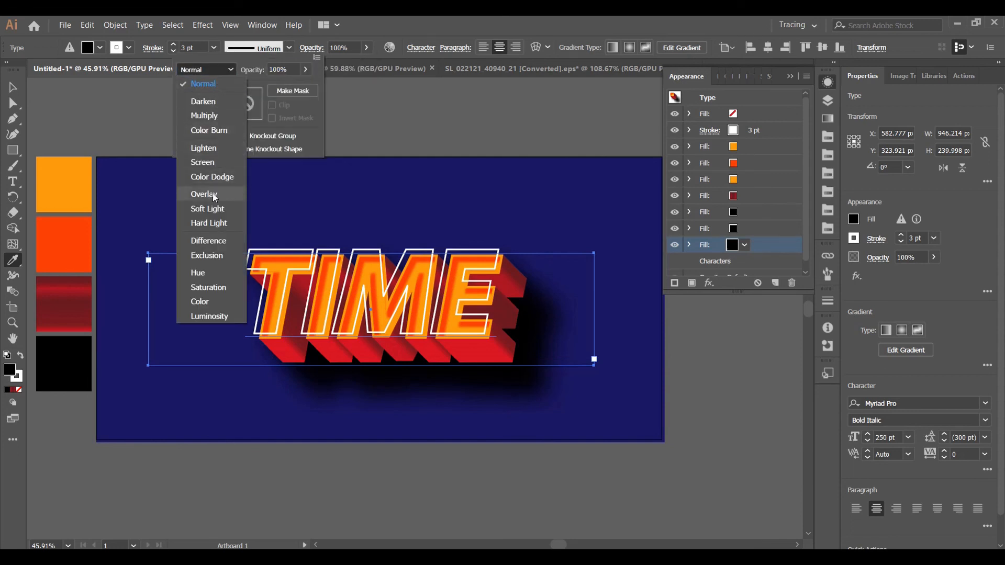
click(212, 209)
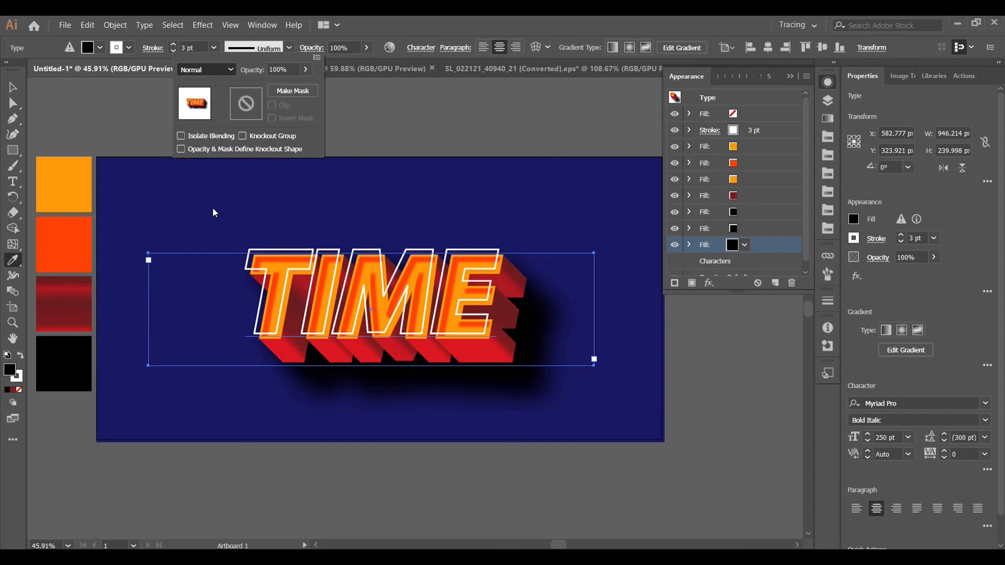
click(764, 245)
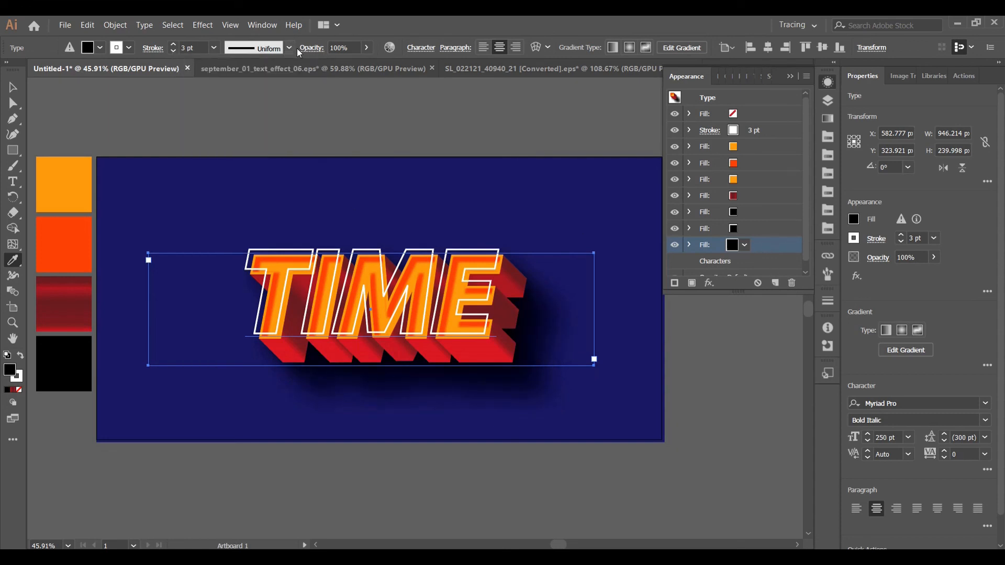
Reduce the opacity of the lowest black fill to 25%
drag(342, 47, 297, 47)
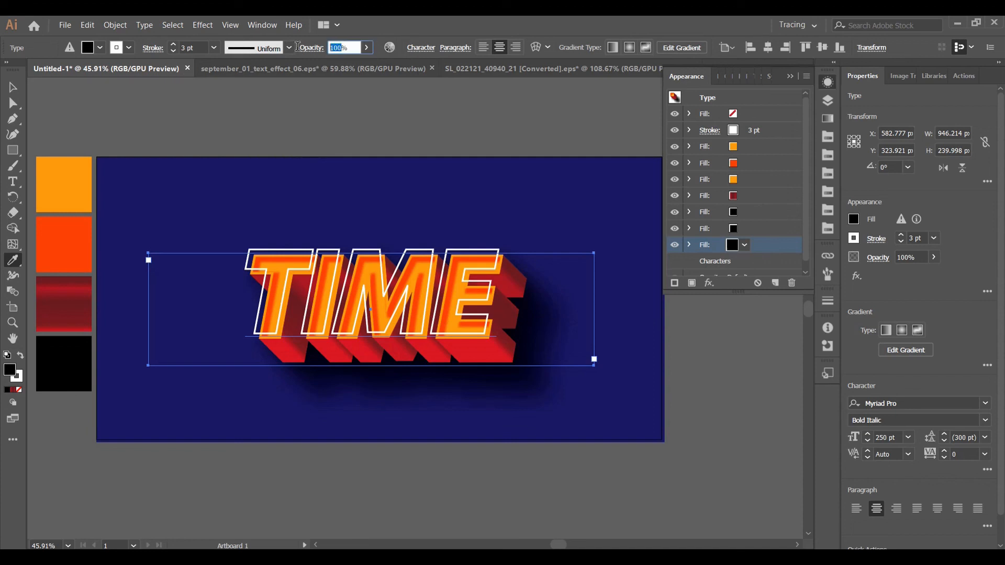
key(BackSpace)
text(25)
key(Return)
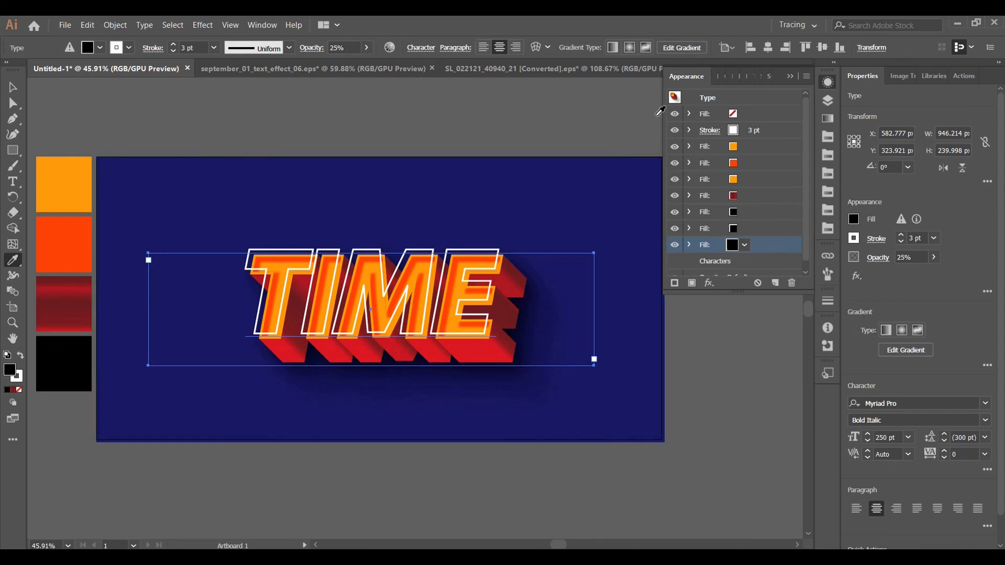
click(788, 79)
key(z)
drag(460, 420, 514, 343)
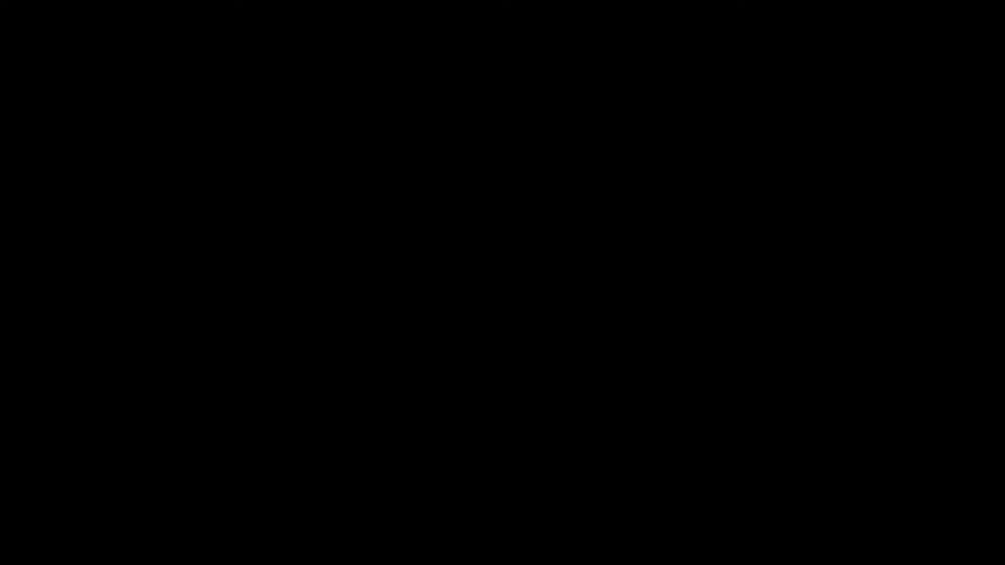